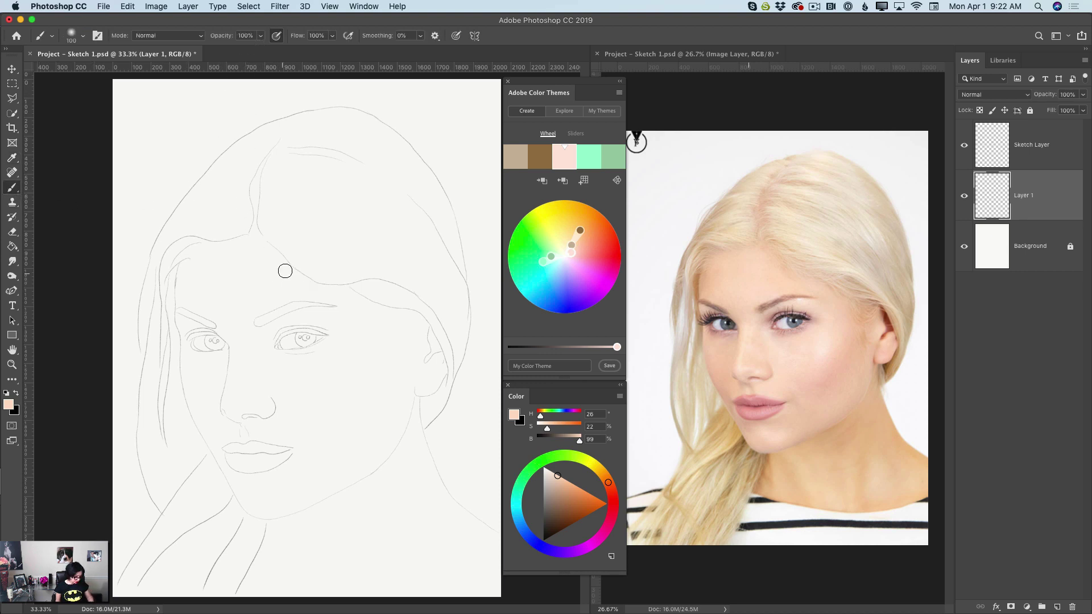
Step: With a larger brush, paint peach over the forehead, temple, eyes, cheek and neck; tint the theme colour pinker
key(bracketright)
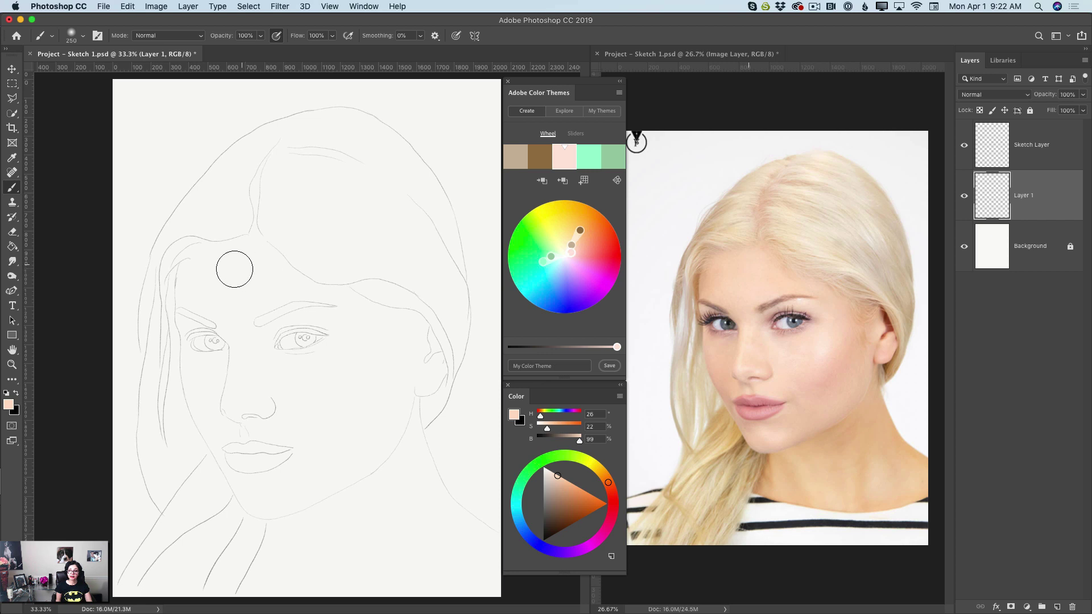
mouse_move(234, 268)
mouse_down()
mouse_move(210, 293)
mouse_move(202, 262)
mouse_move(198, 316)
mouse_move(224, 434)
mouse_move(214, 411)
mouse_move(258, 490)
mouse_move(343, 471)
mouse_move(391, 412)
mouse_move(410, 335)
mouse_move(418, 370)
mouse_move(415, 387)
mouse_move(410, 324)
mouse_move(333, 312)
mouse_move(253, 280)
mouse_move(273, 159)
mouse_move(210, 322)
mouse_move(291, 448)
mouse_move(303, 324)
mouse_move(315, 402)
mouse_move(336, 404)
mouse_move(385, 324)
mouse_up()
mouse_move(261, 465)
mouse_down()
mouse_move(286, 517)
mouse_move(283, 548)
mouse_move(266, 528)
mouse_move(296, 551)
mouse_move(265, 592)
mouse_move(307, 509)
mouse_move(329, 589)
mouse_move(348, 584)
mouse_move(362, 561)
mouse_move(338, 480)
mouse_up()
mouse_move(213, 400)
mouse_down()
mouse_move(236, 460)
mouse_move(260, 340)
mouse_move(240, 248)
mouse_move(196, 308)
mouse_move(236, 419)
mouse_move(333, 372)
mouse_move(361, 369)
mouse_move(369, 395)
mouse_move(347, 298)
mouse_move(360, 285)
mouse_move(393, 393)
mouse_move(375, 389)
mouse_move(383, 469)
mouse_move(401, 446)
mouse_move(421, 515)
mouse_move(399, 459)
mouse_move(460, 543)
mouse_move(442, 602)
mouse_move(424, 574)
mouse_move(380, 561)
mouse_move(405, 585)
mouse_move(409, 534)
mouse_move(372, 513)
mouse_move(326, 565)
mouse_move(287, 576)
mouse_move(408, 589)
mouse_move(442, 560)
mouse_move(400, 481)
mouse_move(472, 586)
mouse_up()
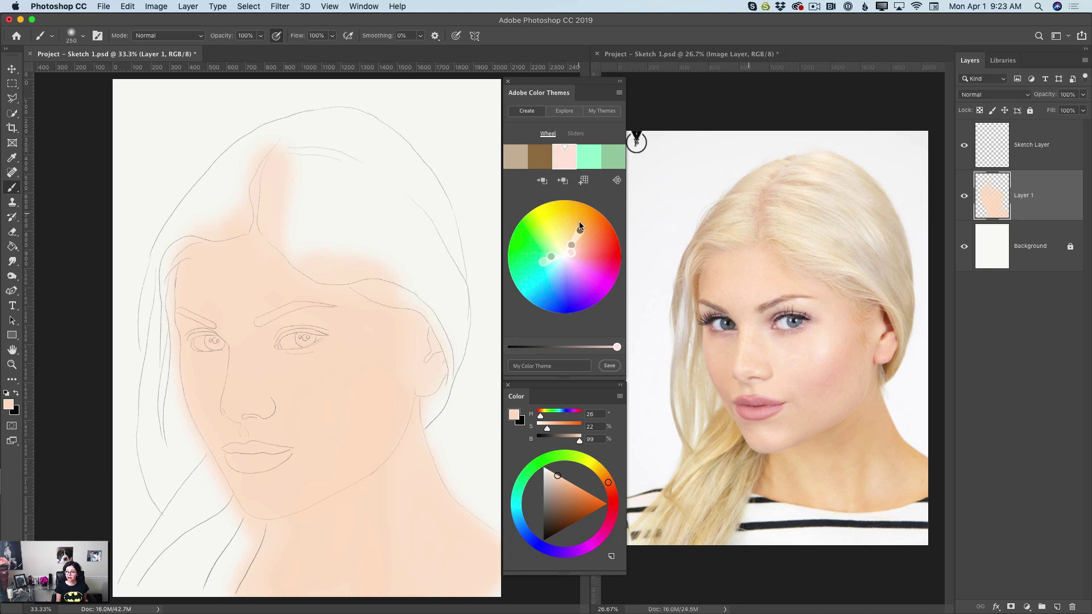
drag(573, 252, 570, 254)
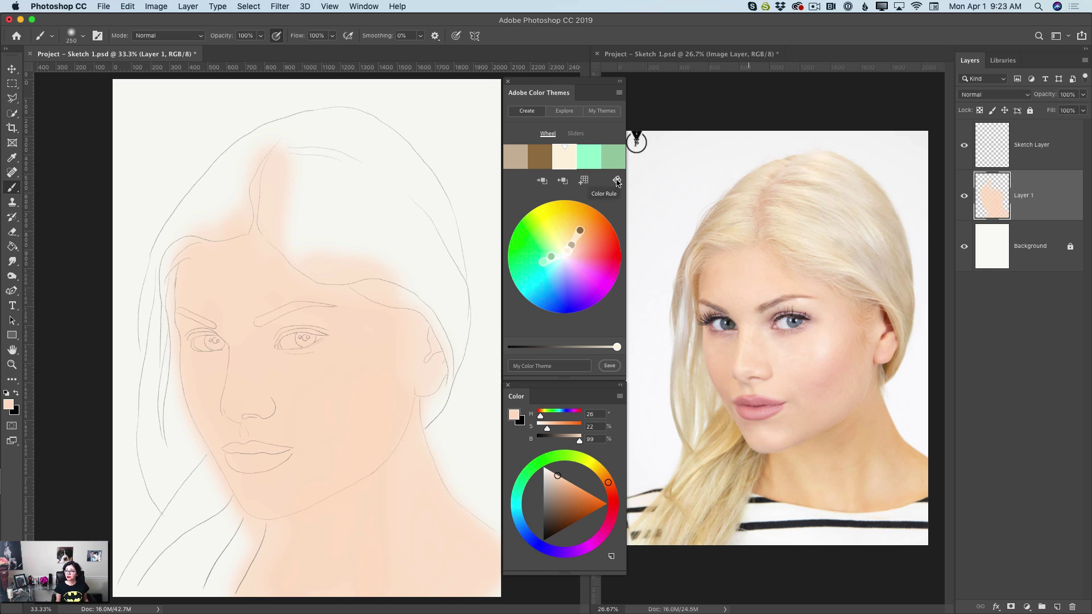
Step: Apply the Monochromatic colour rule and display the Face Painting swatch library
click(617, 181)
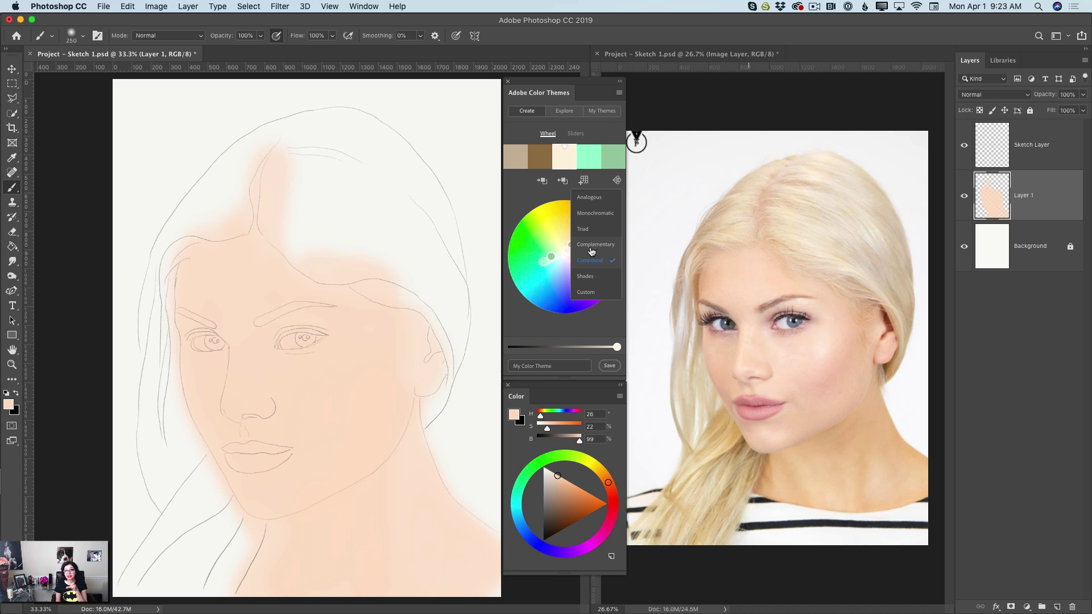
click(606, 215)
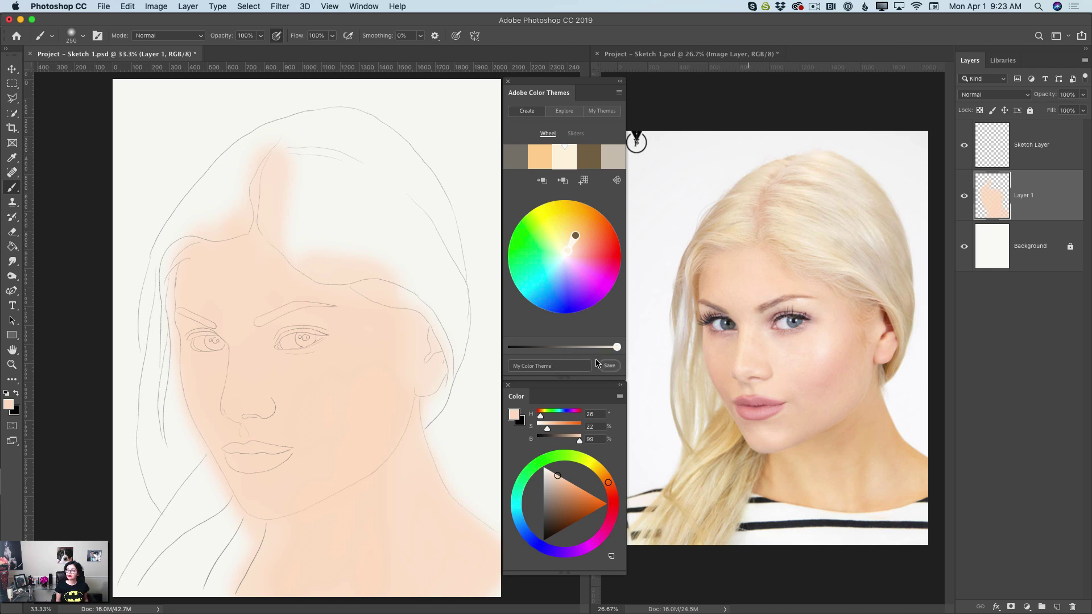
click(1002, 60)
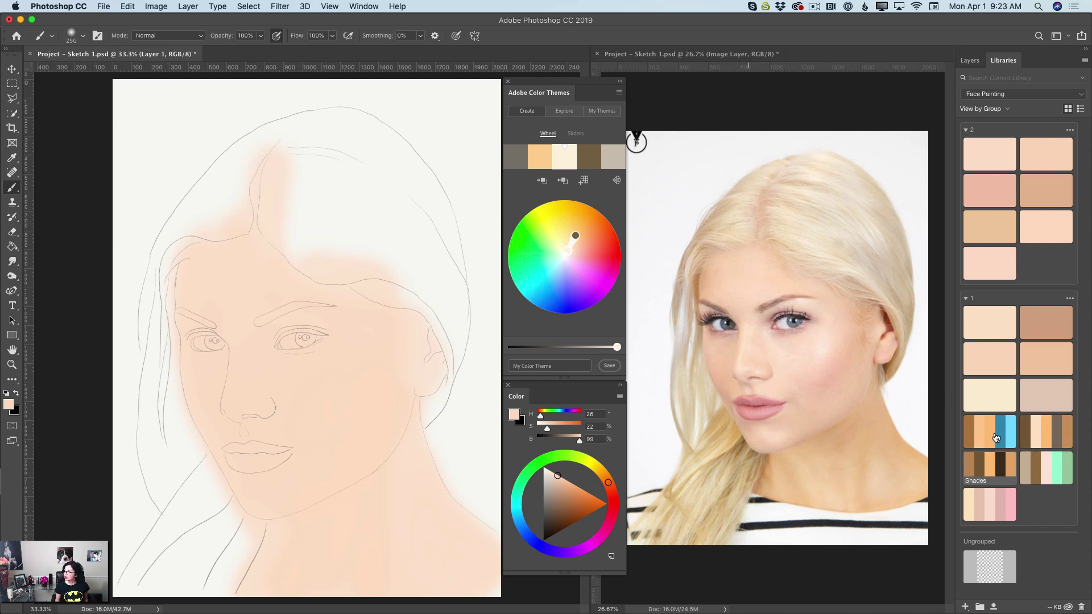
Step: Brush soft pink blush from the Analogues theme onto the right cheek and temple
click(1007, 507)
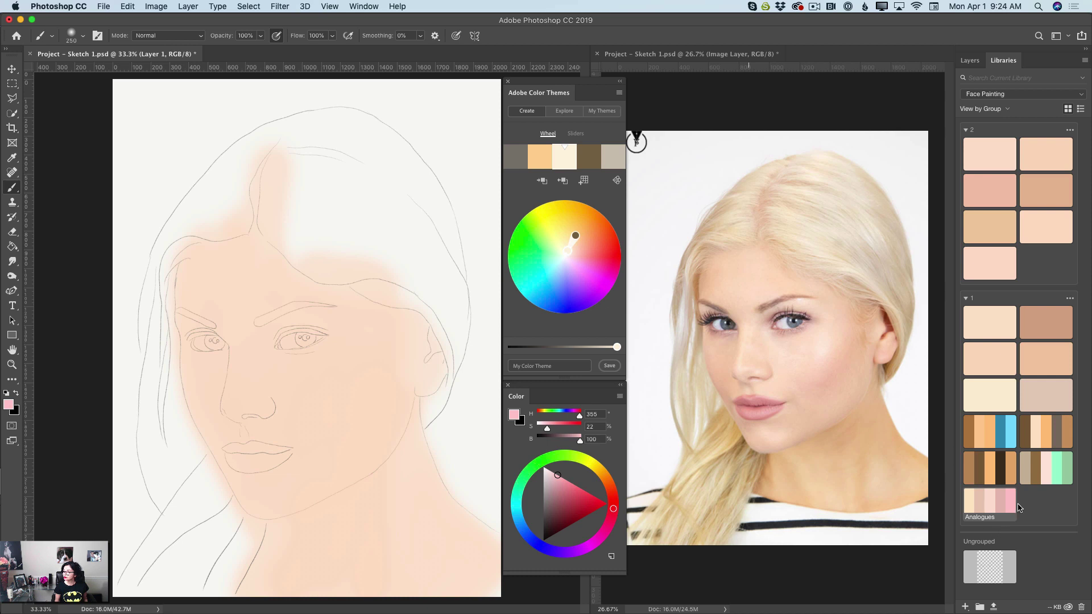
mouse_move(366, 336)
mouse_down()
mouse_move(359, 384)
mouse_move(383, 352)
mouse_move(384, 371)
mouse_move(384, 337)
mouse_move(344, 397)
mouse_move(353, 406)
mouse_move(395, 382)
mouse_up()
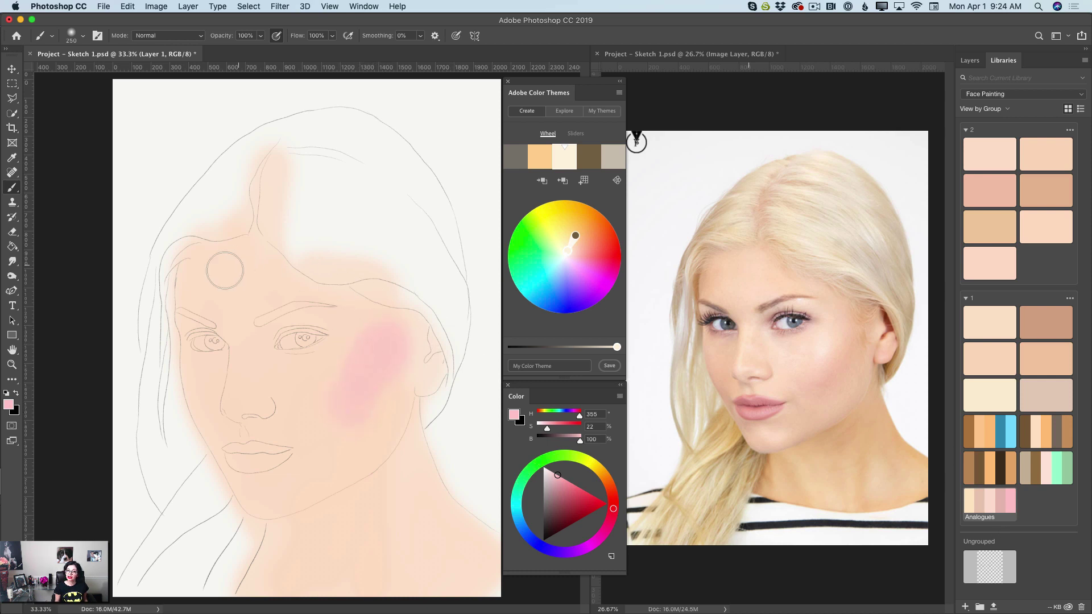
mouse_move(226, 261)
mouse_down()
mouse_move(203, 264)
mouse_move(198, 309)
mouse_move(235, 254)
mouse_up()
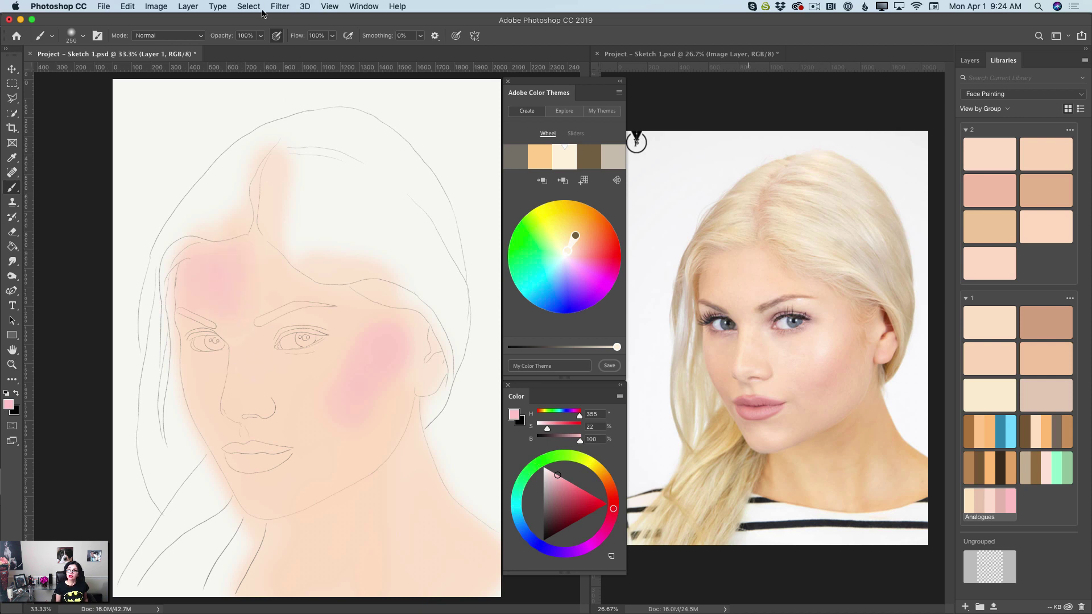
Step: Lower the brush opacity to 53% and enable airbrush build-up
click(260, 36)
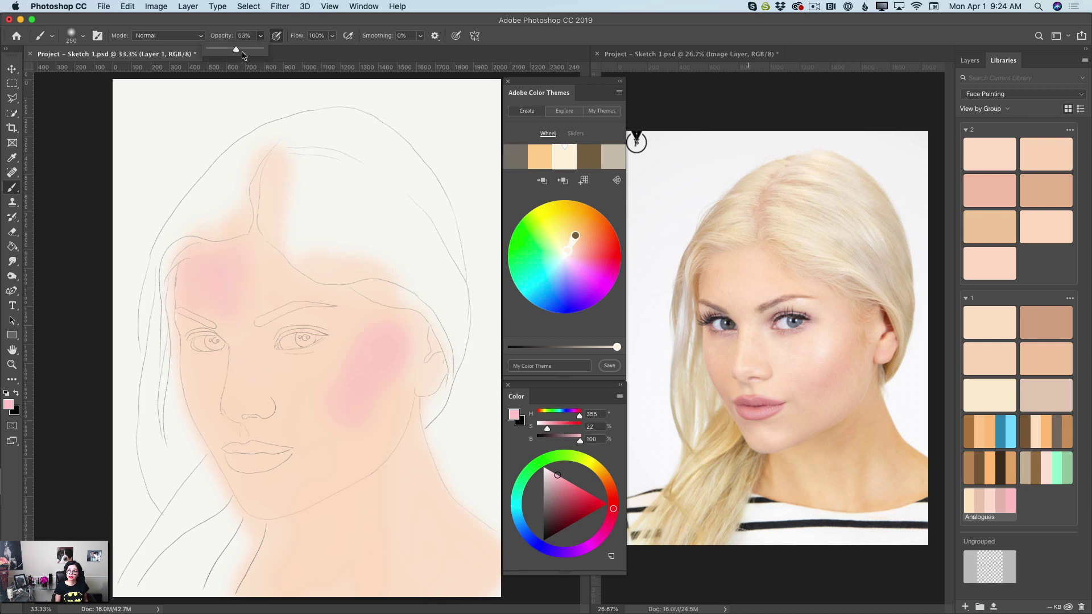
click(275, 35)
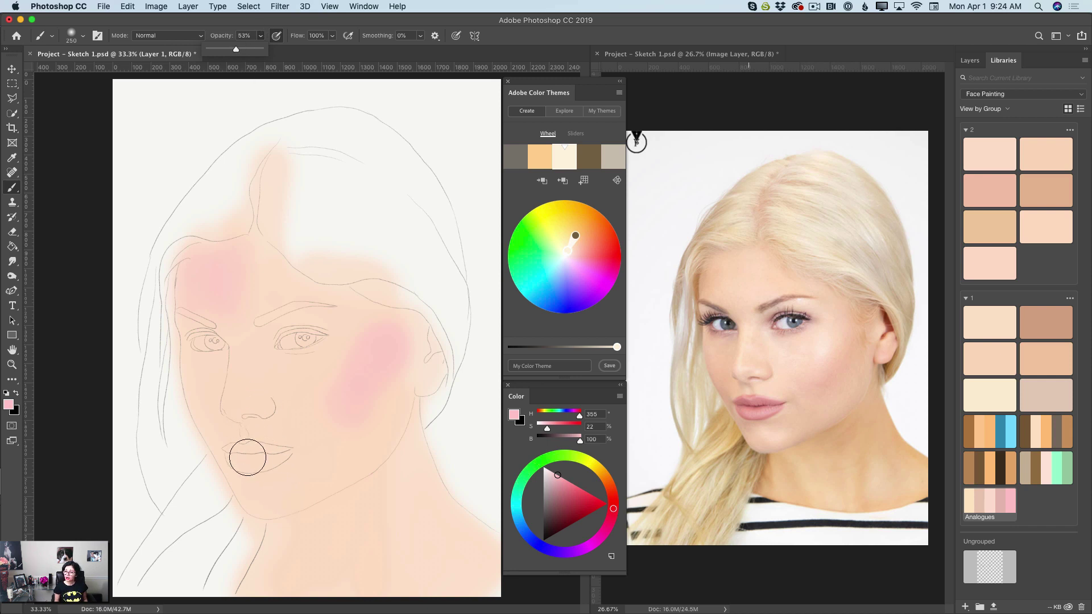
click(211, 391)
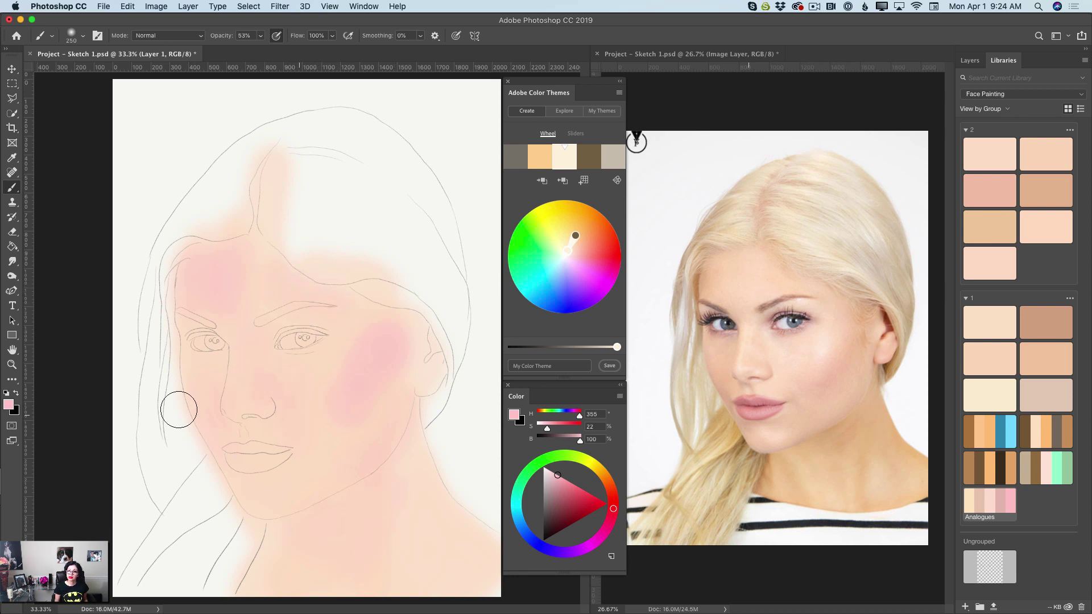
Step: Dab faint white highlights between the brows, on the neck and near the right jaw
click(8, 406)
click(795, 321)
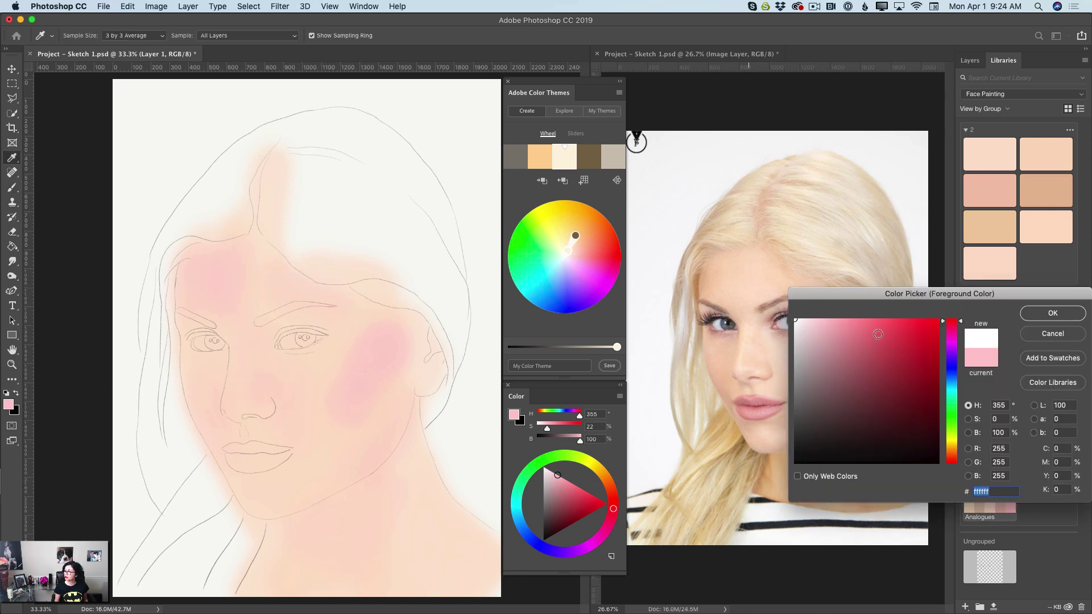
click(1053, 312)
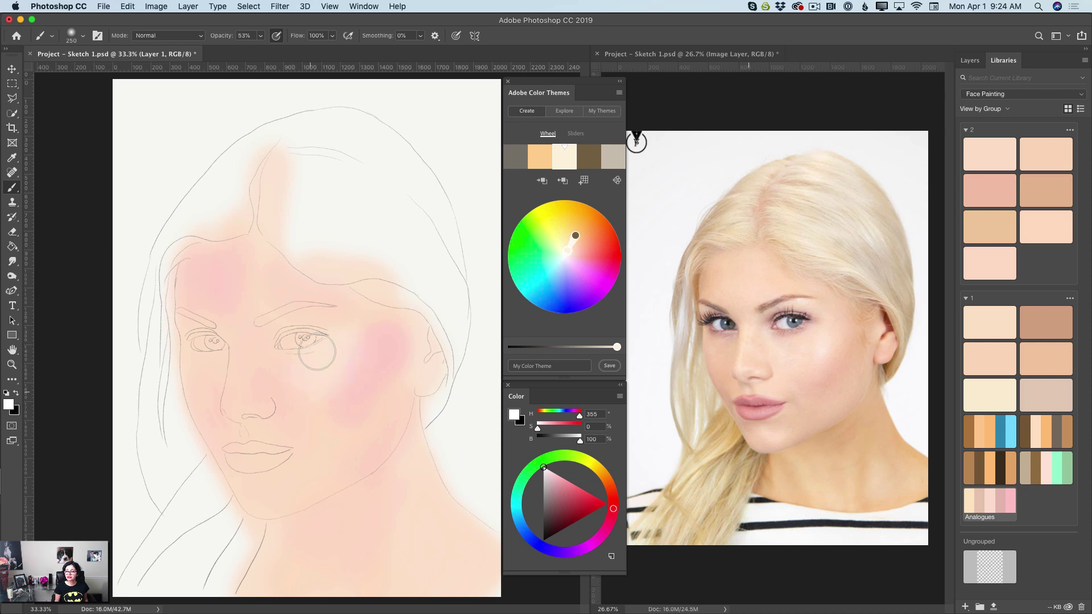
click(270, 284)
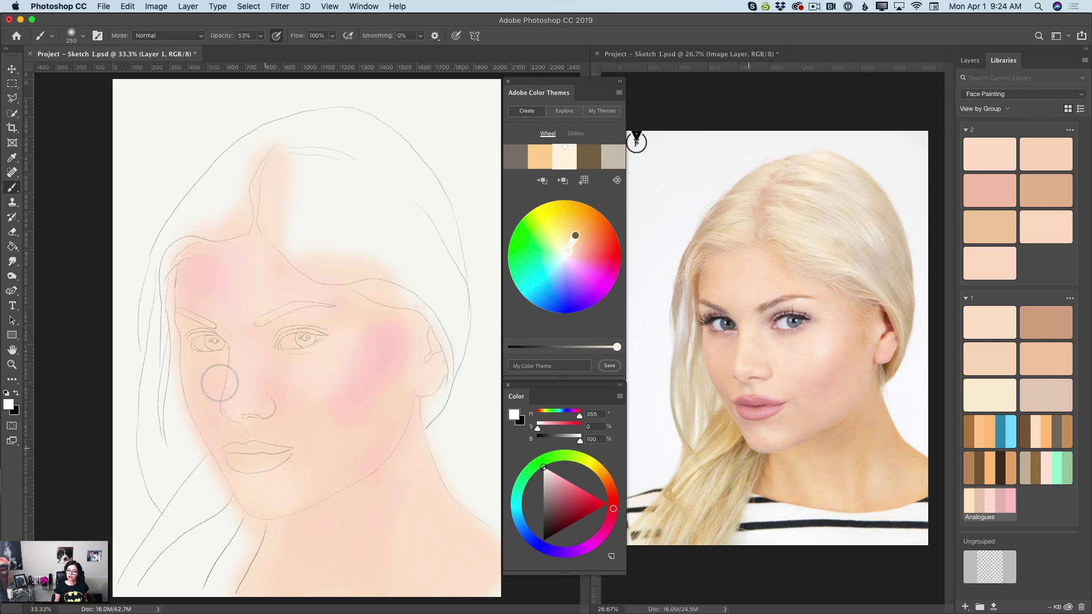
click(325, 560)
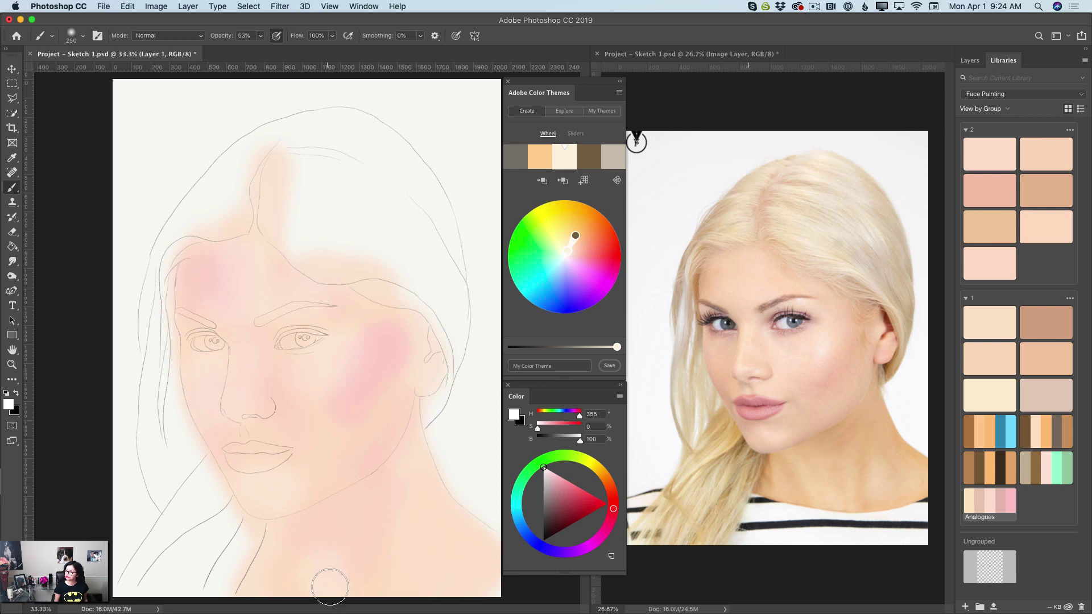
click(409, 575)
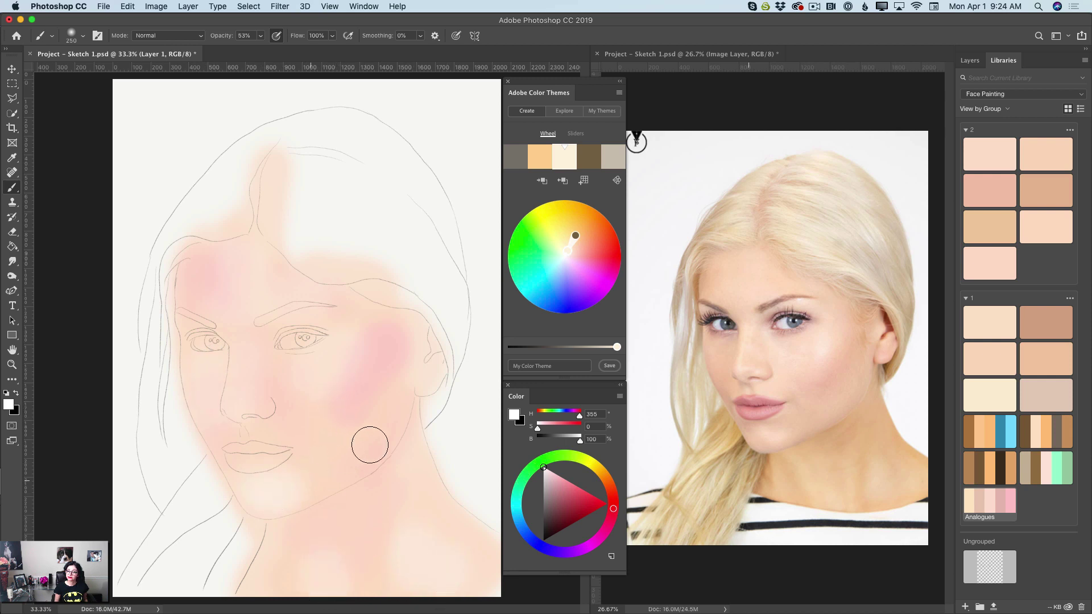
click(399, 430)
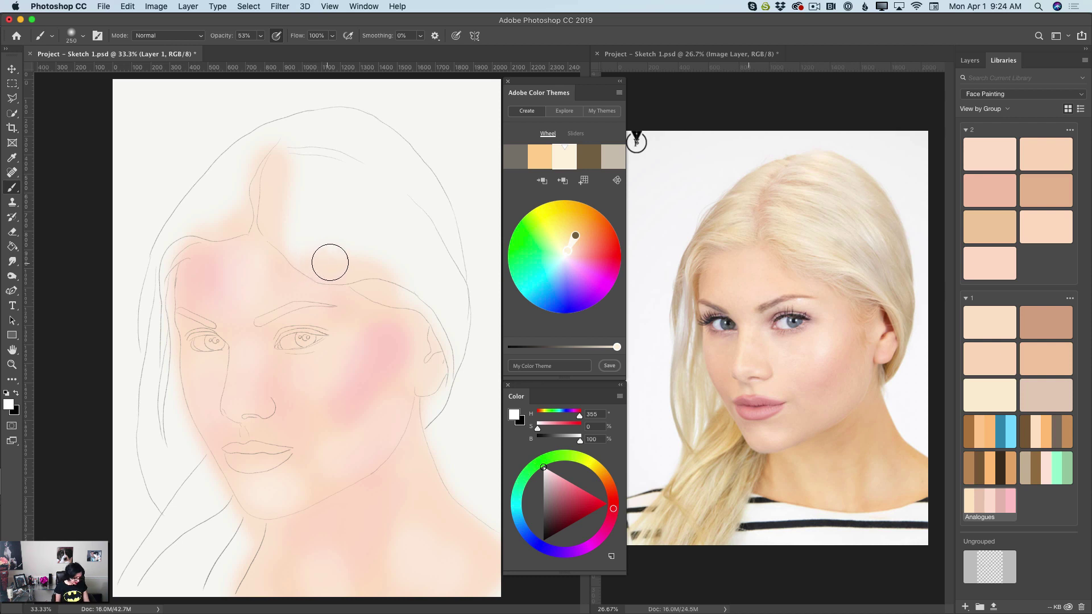
Step: Eyedrop skin tones from the forehead, cheeks, jaw and neck to blend the blush in
alt+click(283, 282)
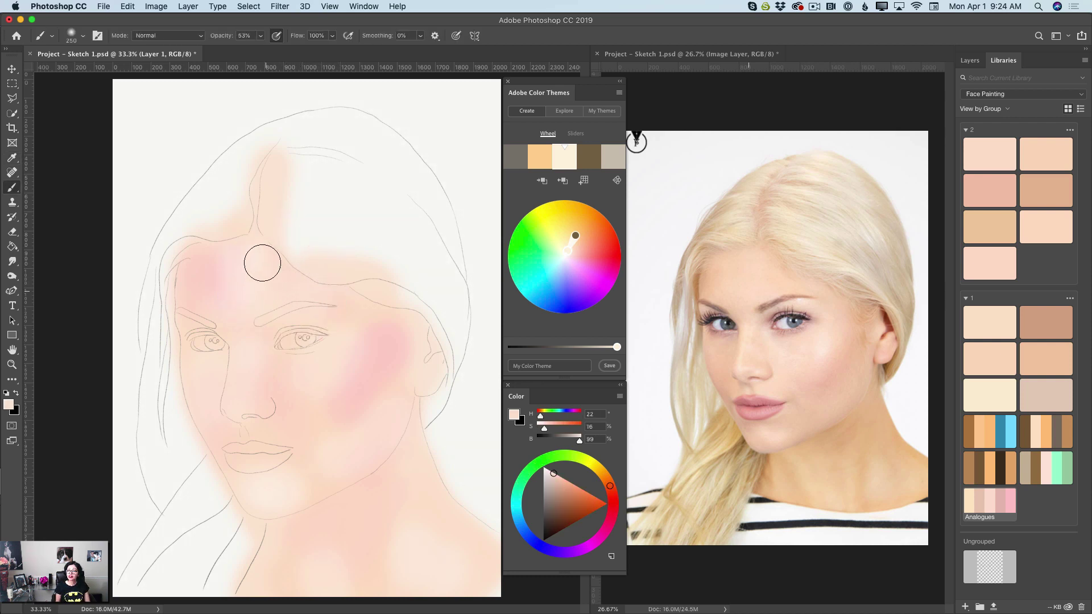
alt+click(212, 285)
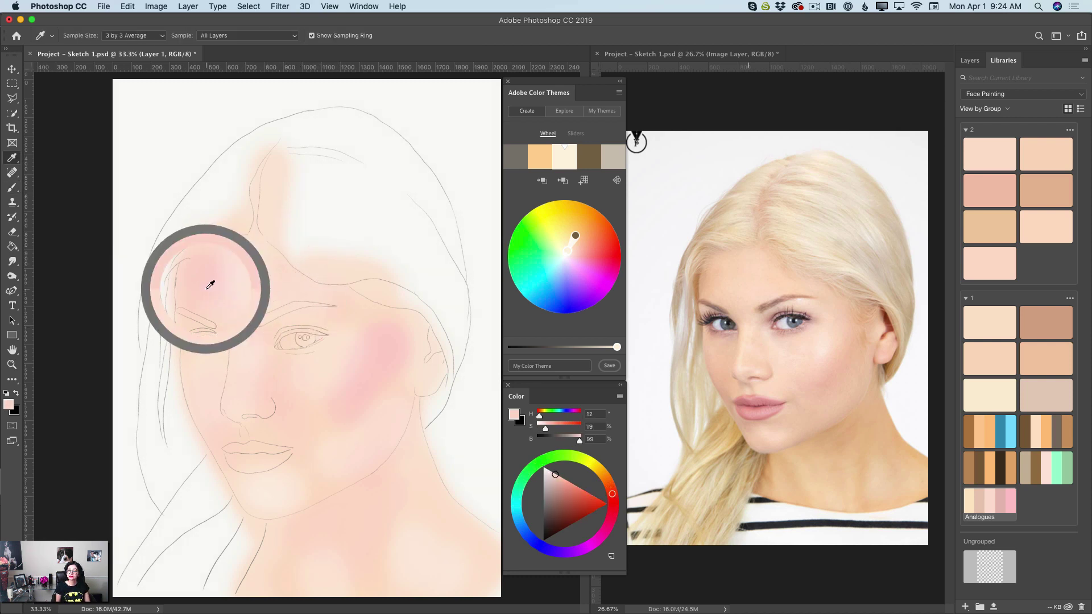
alt+click(249, 269)
alt+click(331, 404)
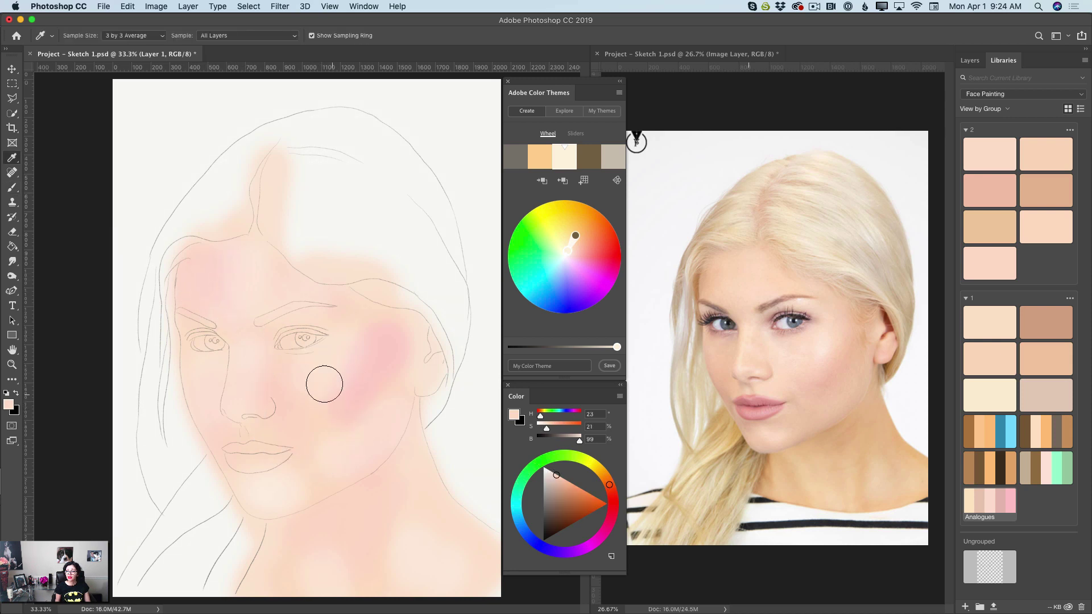
alt+click(370, 373)
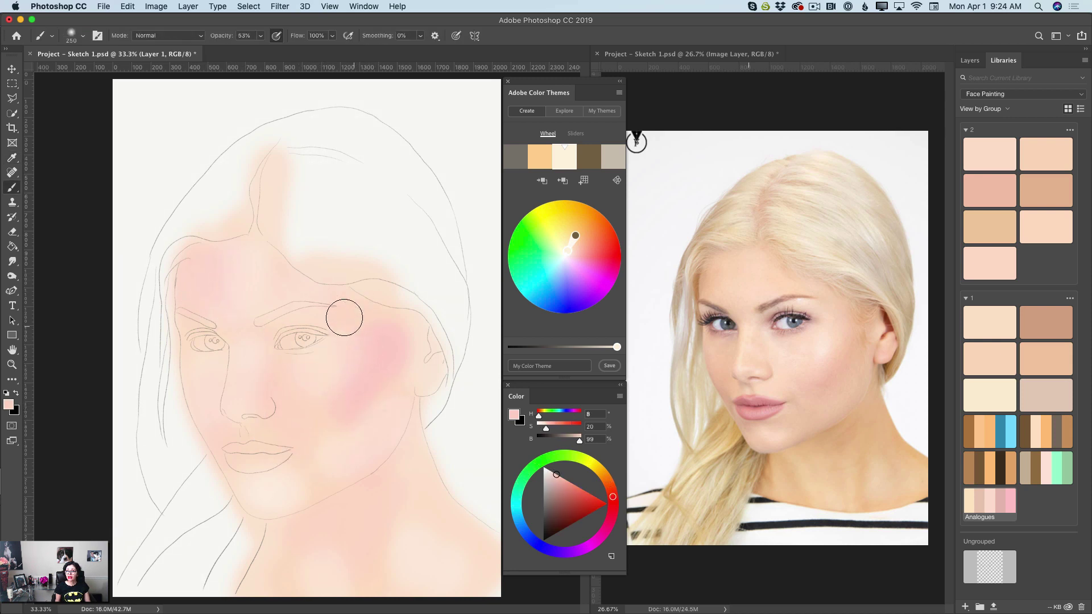
alt+click(350, 436)
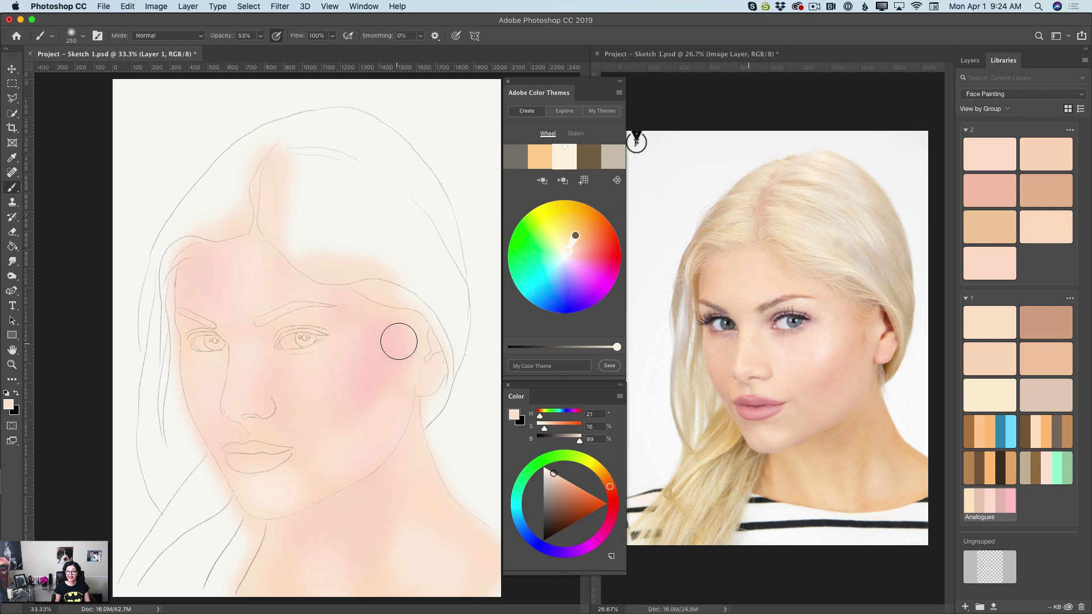
alt+click(381, 424)
alt+click(297, 404)
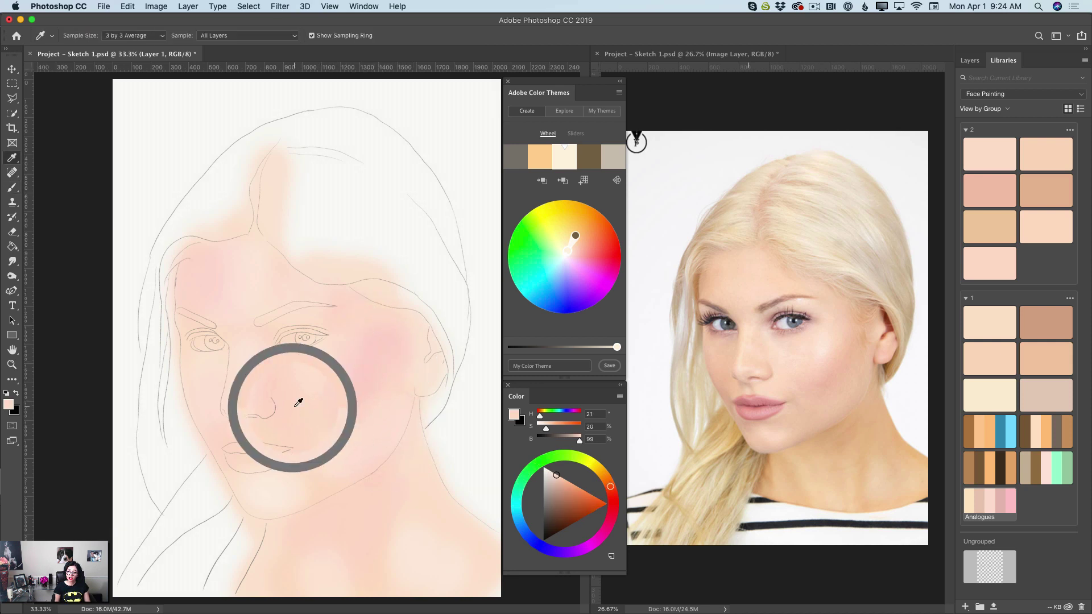
alt+click(217, 380)
alt+click(318, 479)
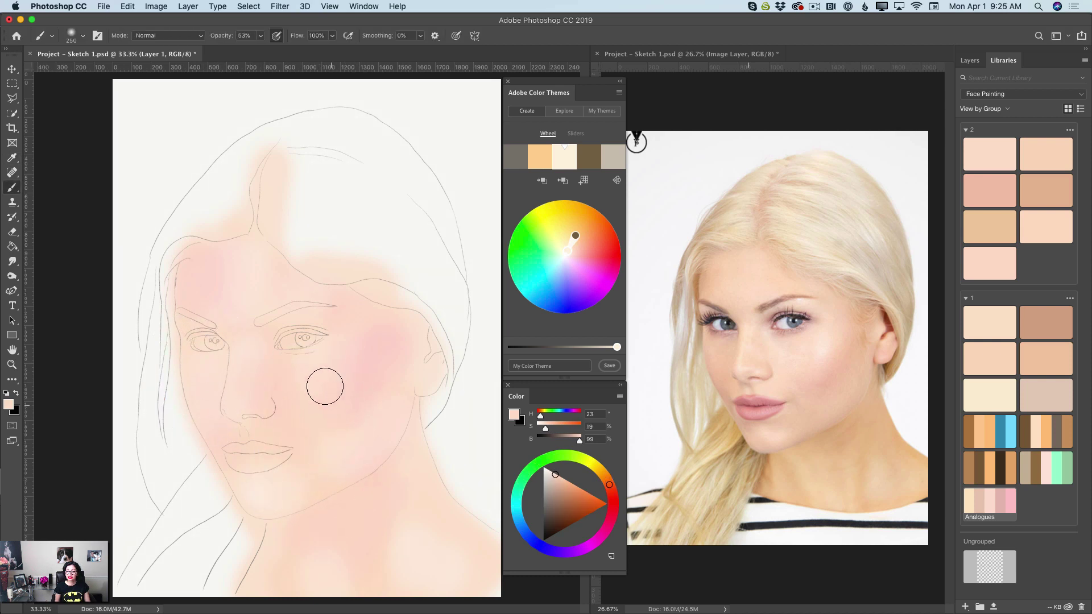
alt+click(419, 506)
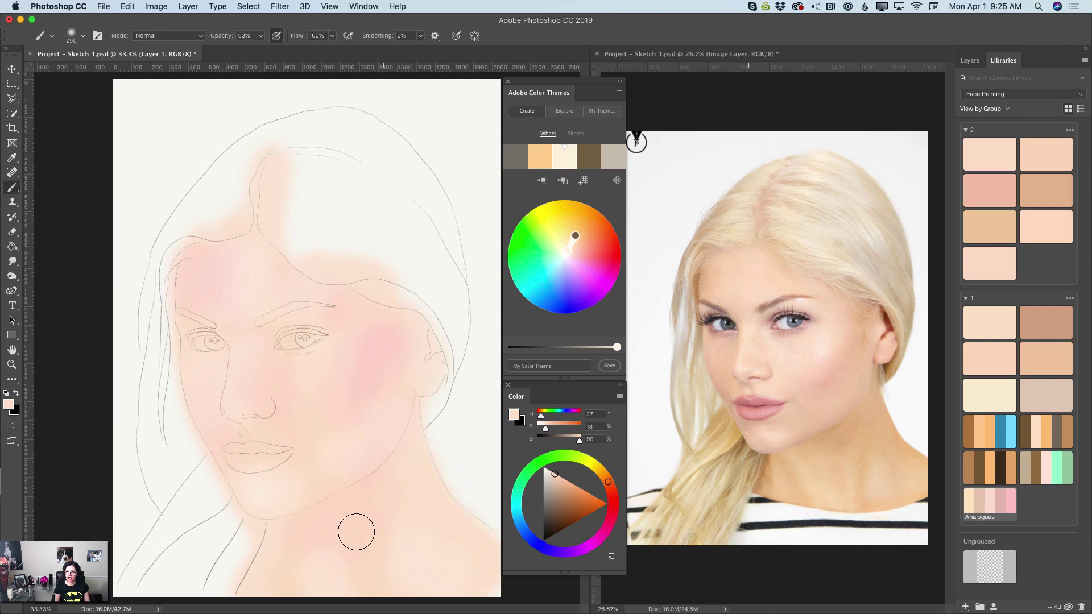
alt+click(291, 575)
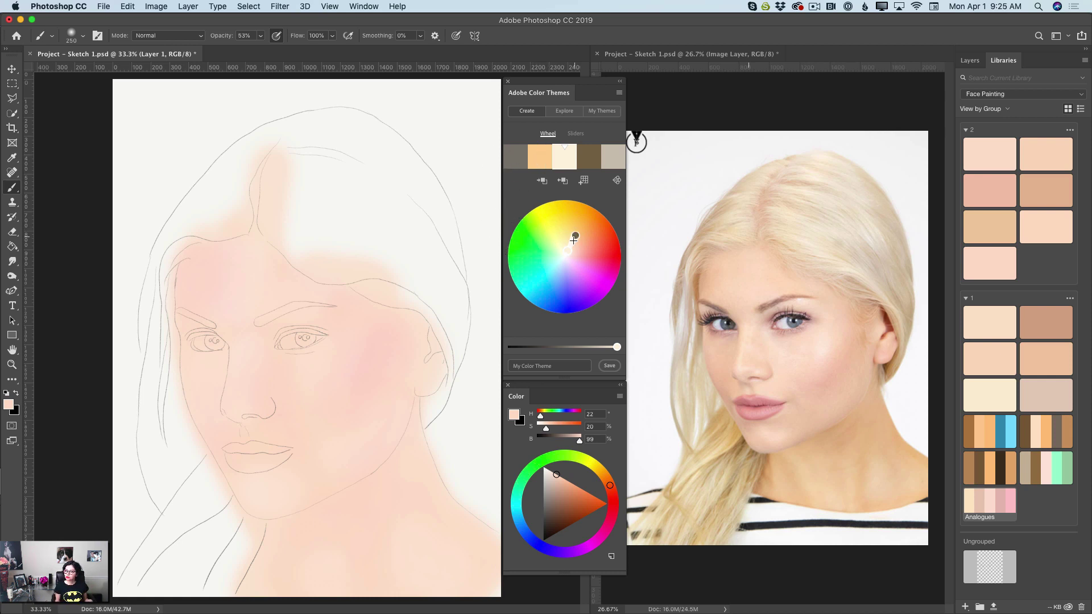
Step: Brush a faint pale-yellow tint across the forehead, then set white as the paint colour
mouse_move(607, 486)
mouse_down()
mouse_move(598, 471)
mouse_move(565, 486)
mouse_up()
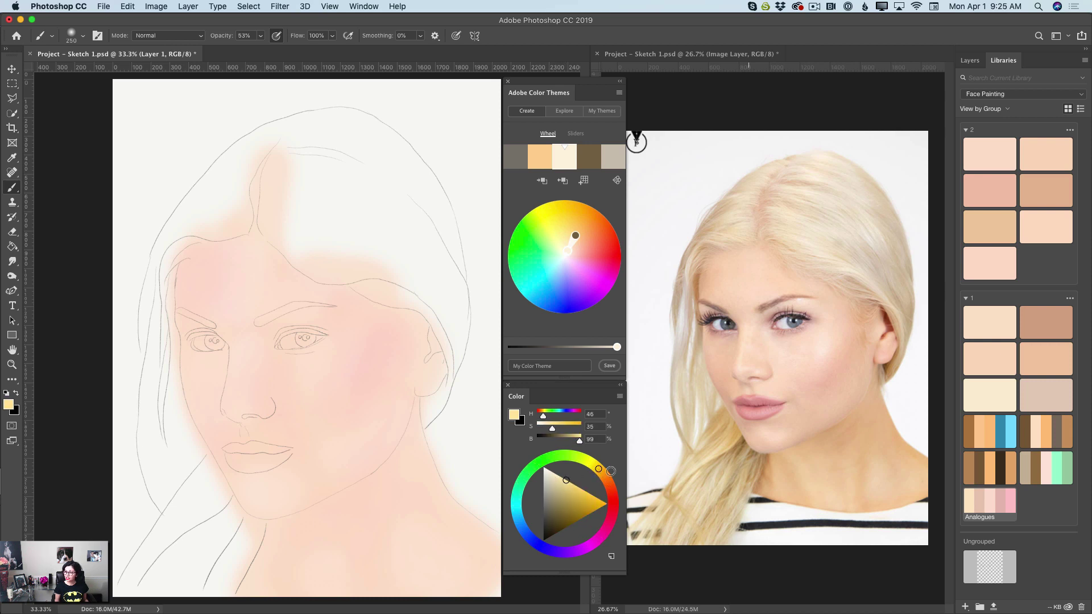
mouse_move(191, 257)
mouse_down()
mouse_move(207, 276)
mouse_move(200, 268)
mouse_move(225, 268)
mouse_up()
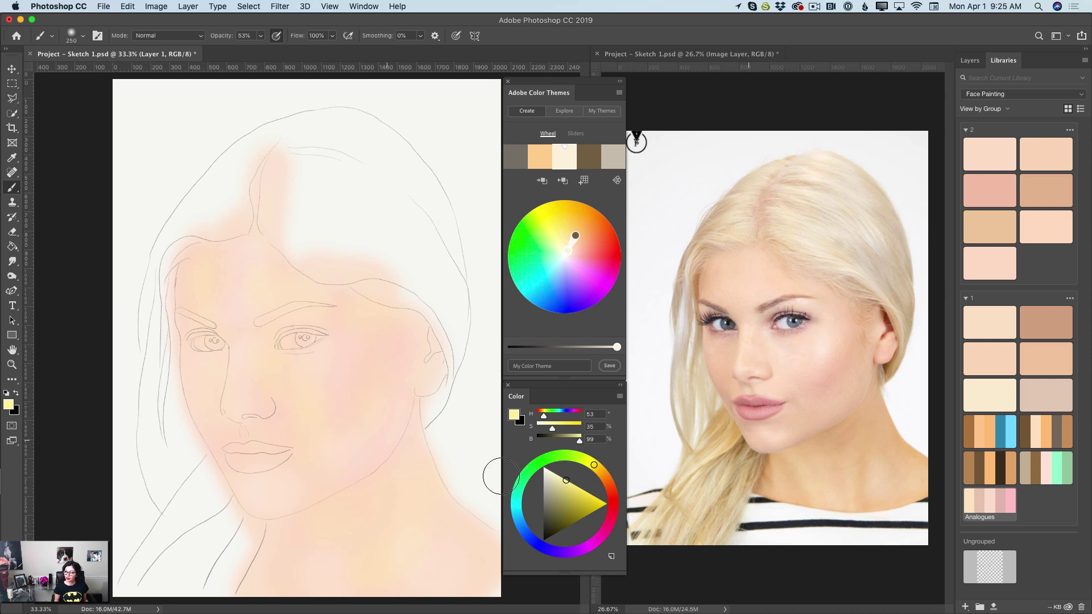
click(543, 467)
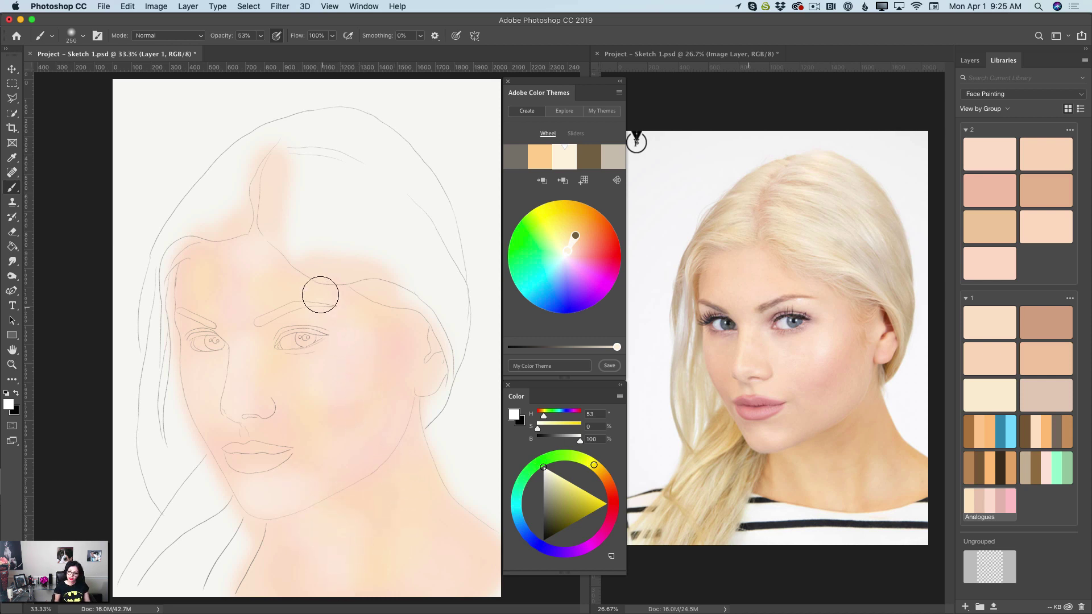
Step: Blend with skin tones sampled from the face, cheek and chin, nudging the theme toward yellow
key(i)
click(281, 283)
key(b)
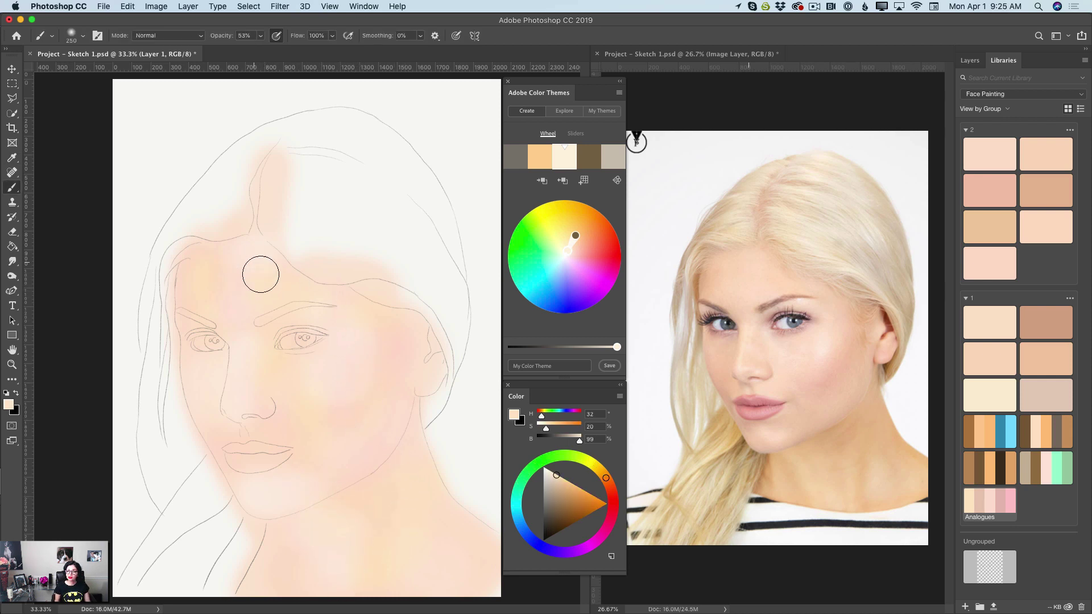
key(i)
click(306, 387)
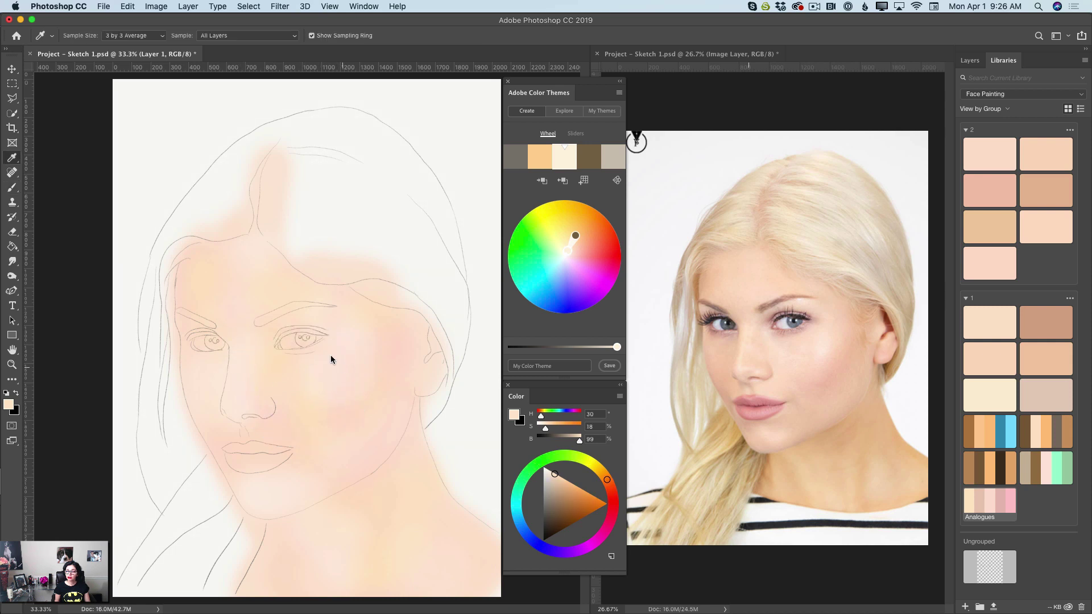
key(b)
key(i)
click(394, 345)
key(b)
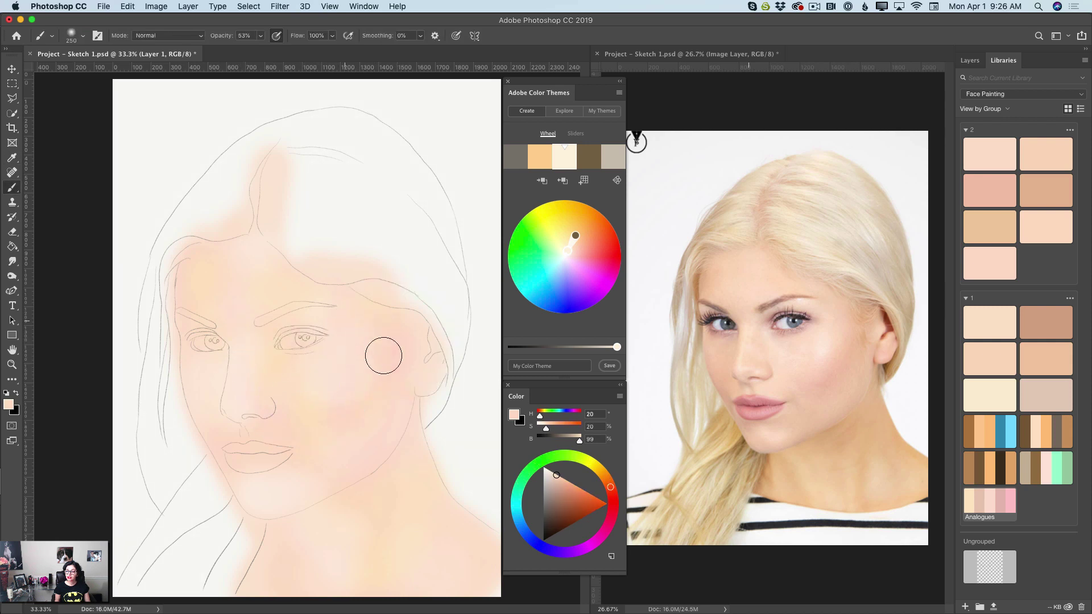
key(i)
click(326, 408)
key(b)
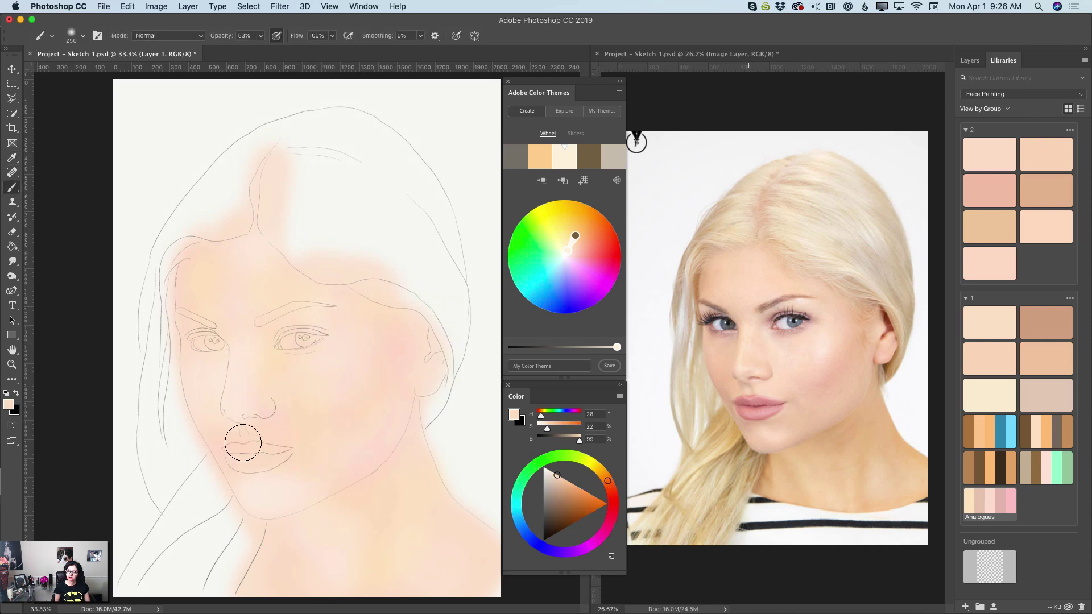
key(i)
click(376, 538)
key(b)
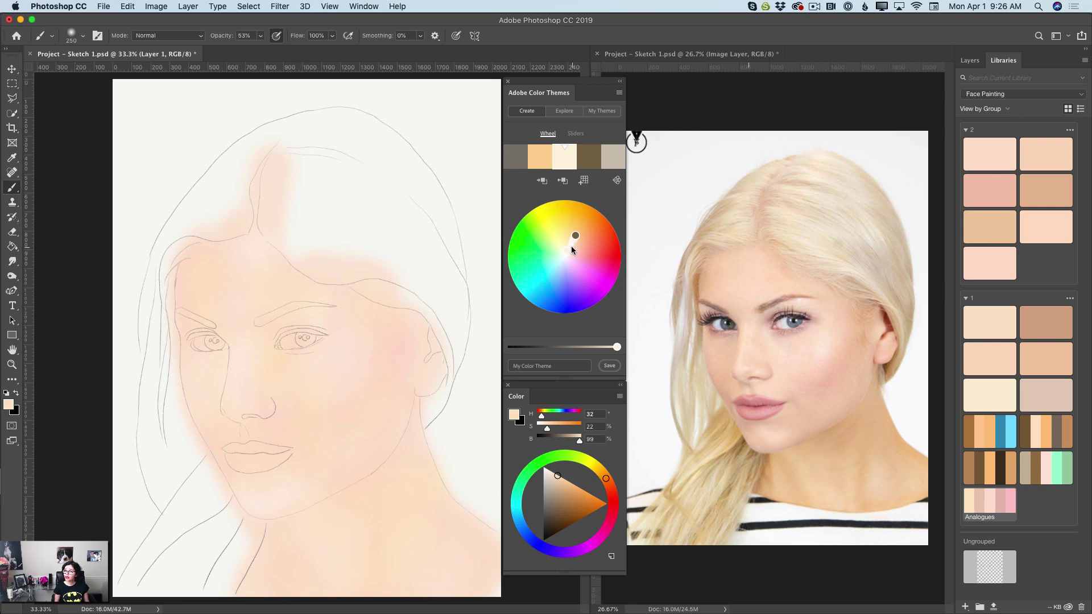
drag(572, 247, 578, 245)
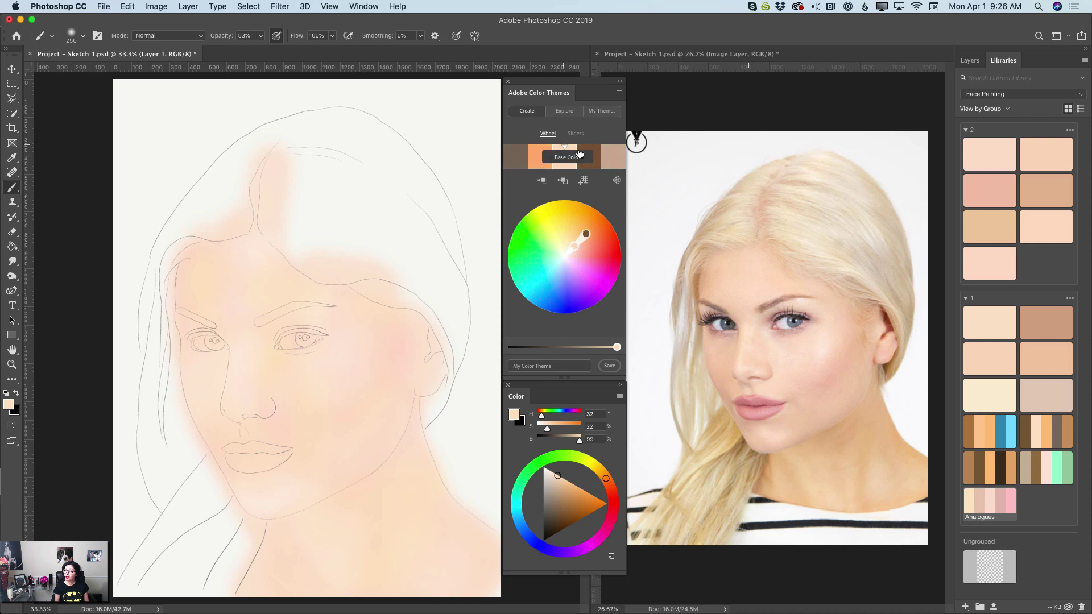
Step: Switch the colour theme to the Complementary harmony rule
click(616, 181)
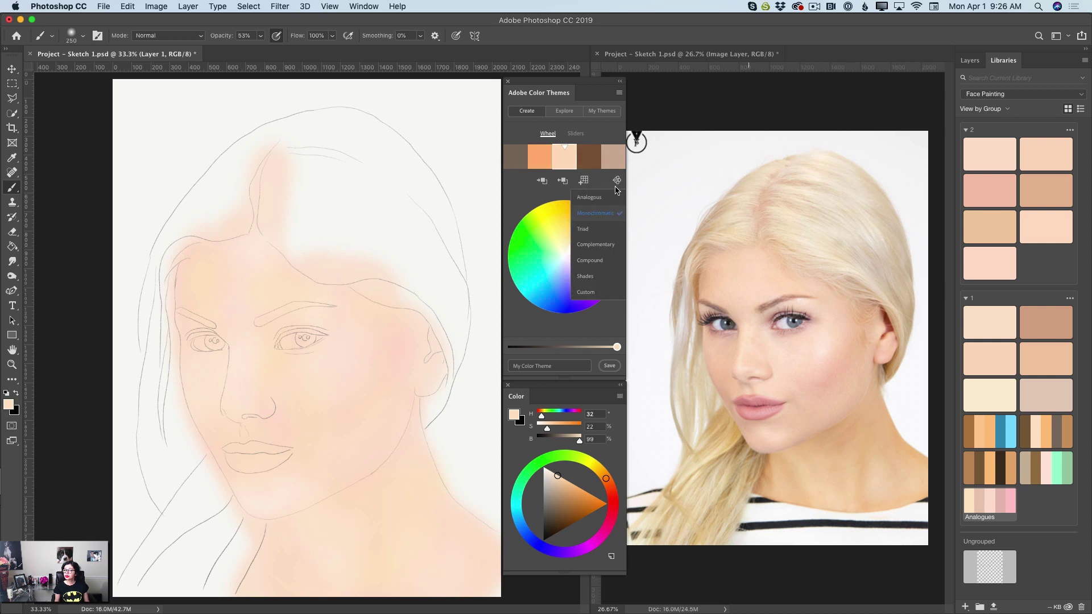
click(603, 245)
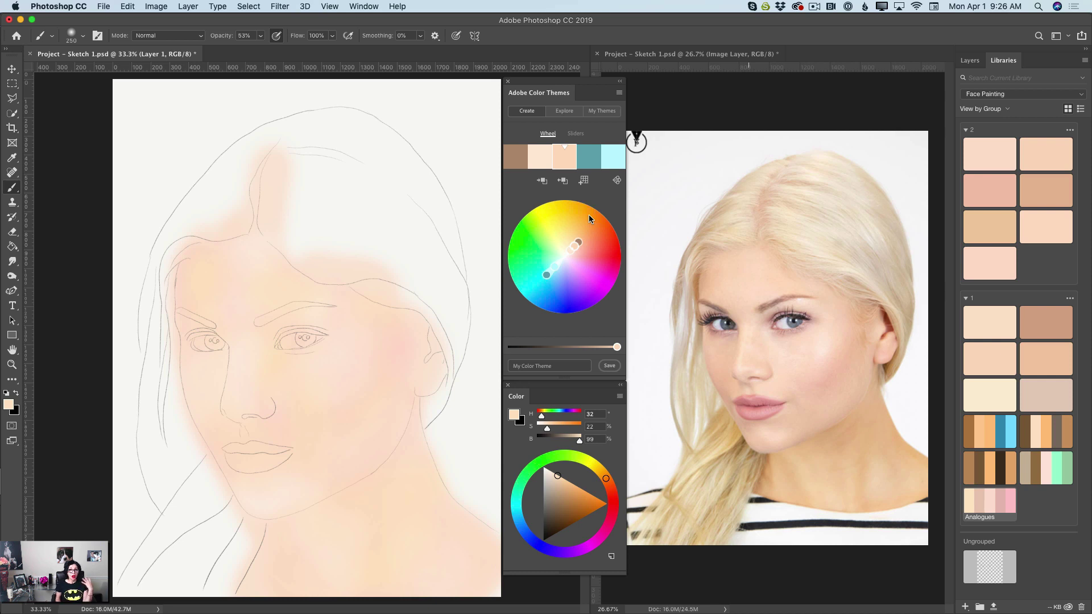
Step: Load mint green from My New Colors and dab it onto the forehead
click(1058, 466)
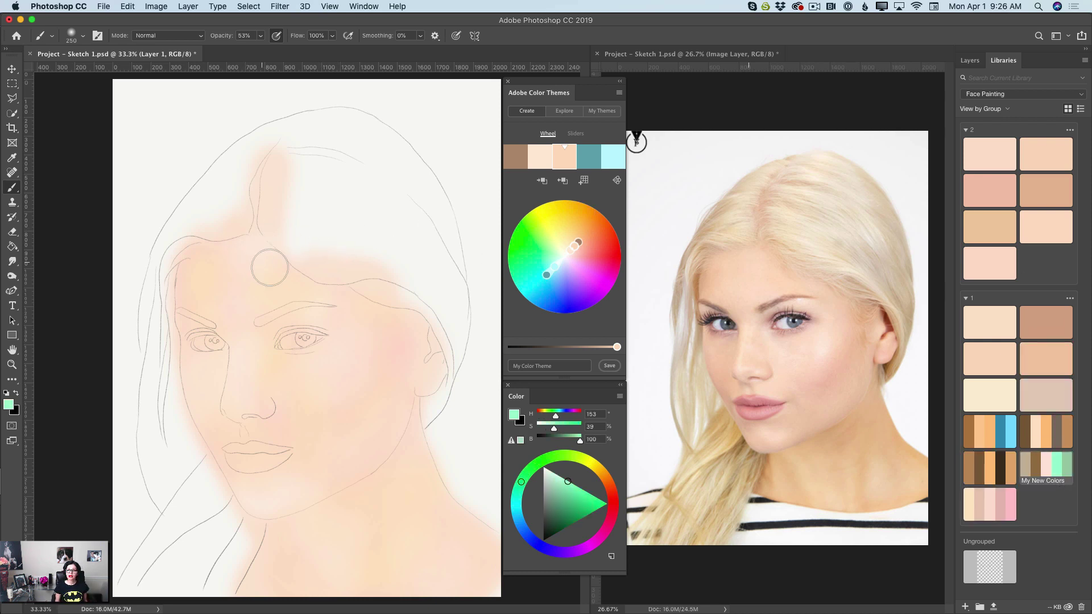
click(201, 300)
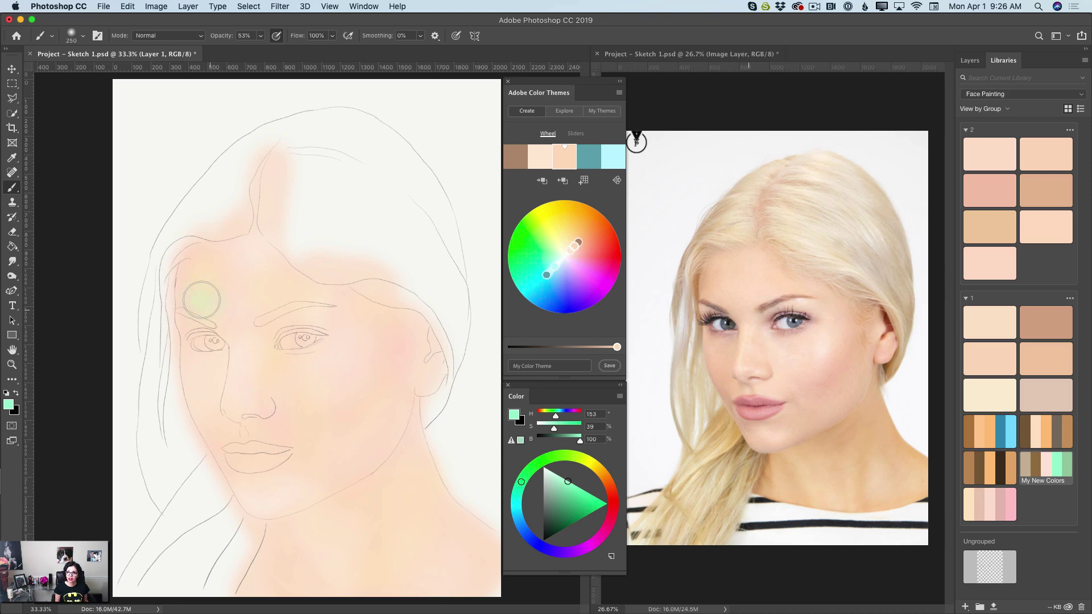
Step: Undo the forehead dab and brush mint green over the upper lip, right brow, nose bridge and lower neck
click(125, 7)
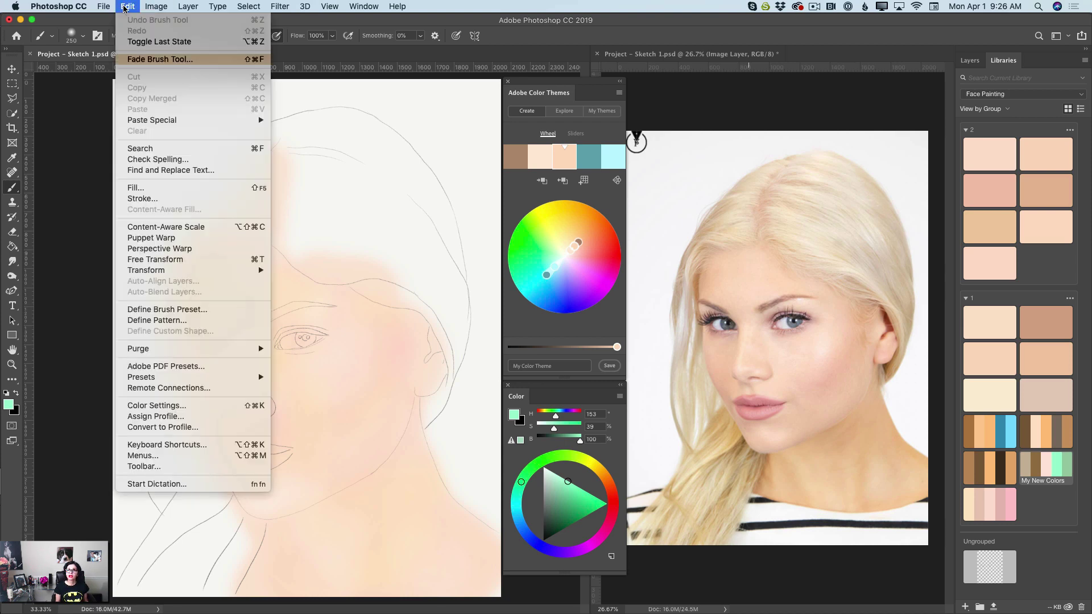
click(138, 41)
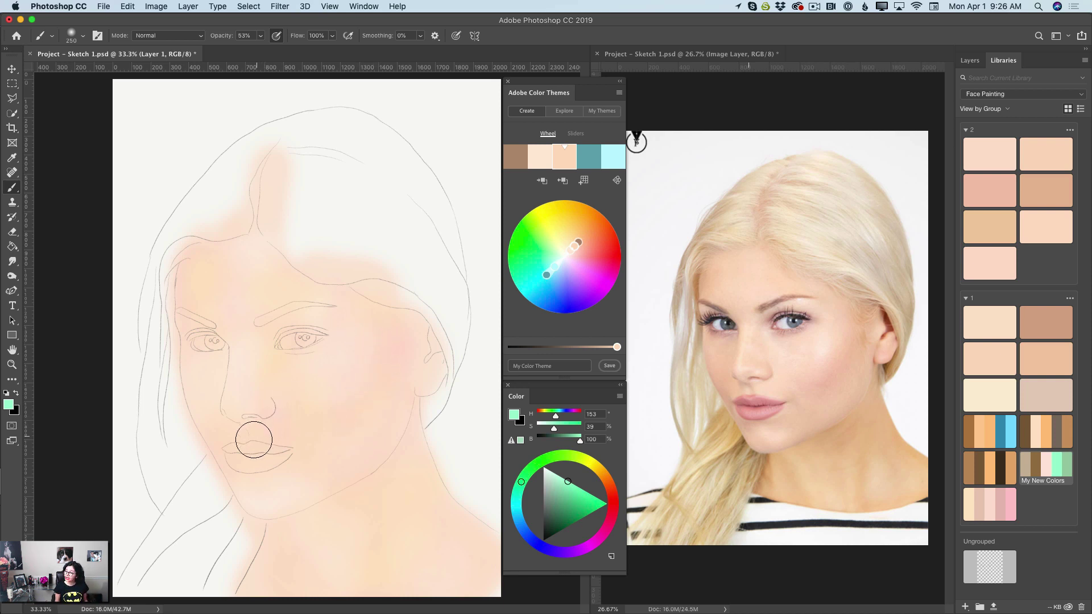
drag(254, 440, 284, 443)
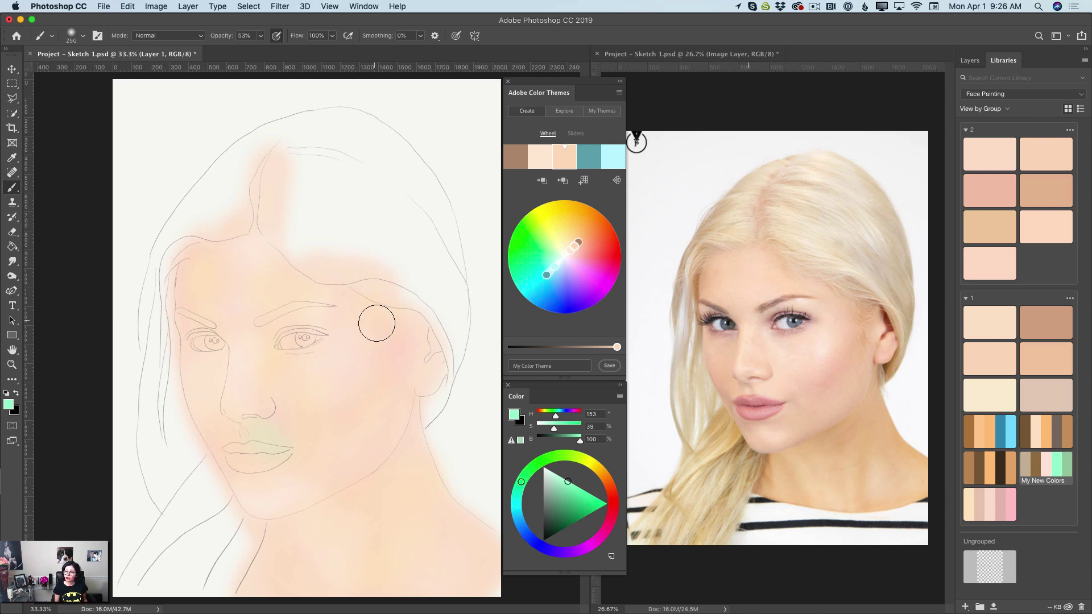
drag(353, 308, 376, 312)
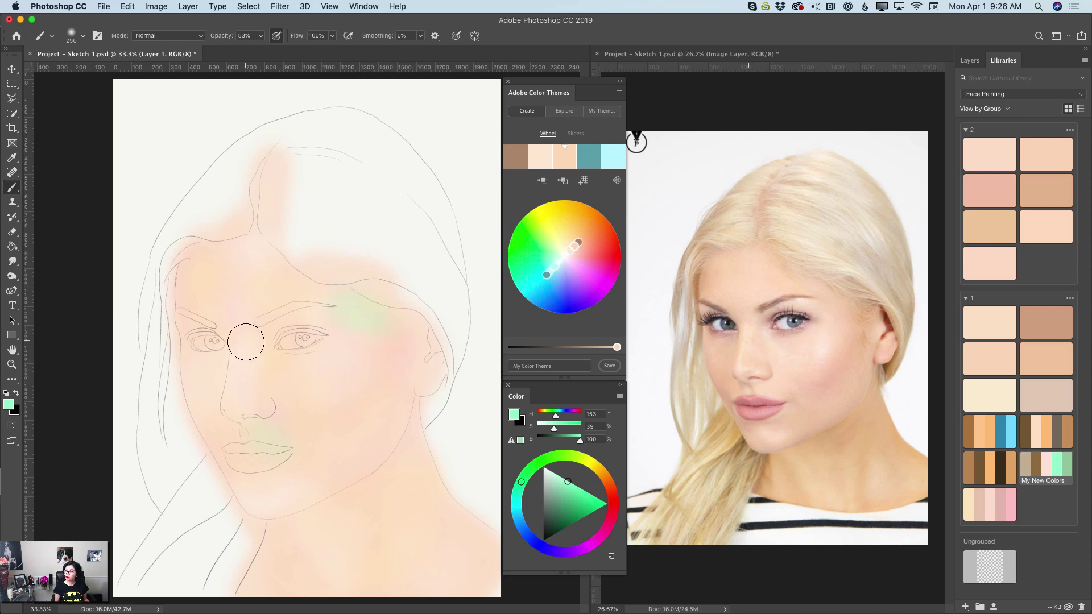
drag(256, 348, 244, 329)
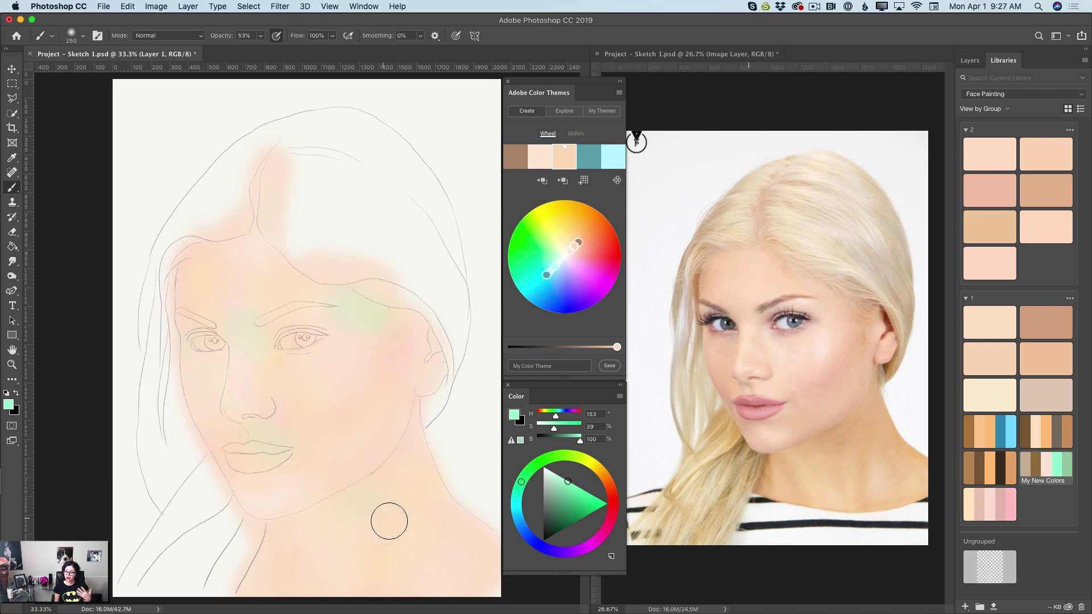
click(418, 562)
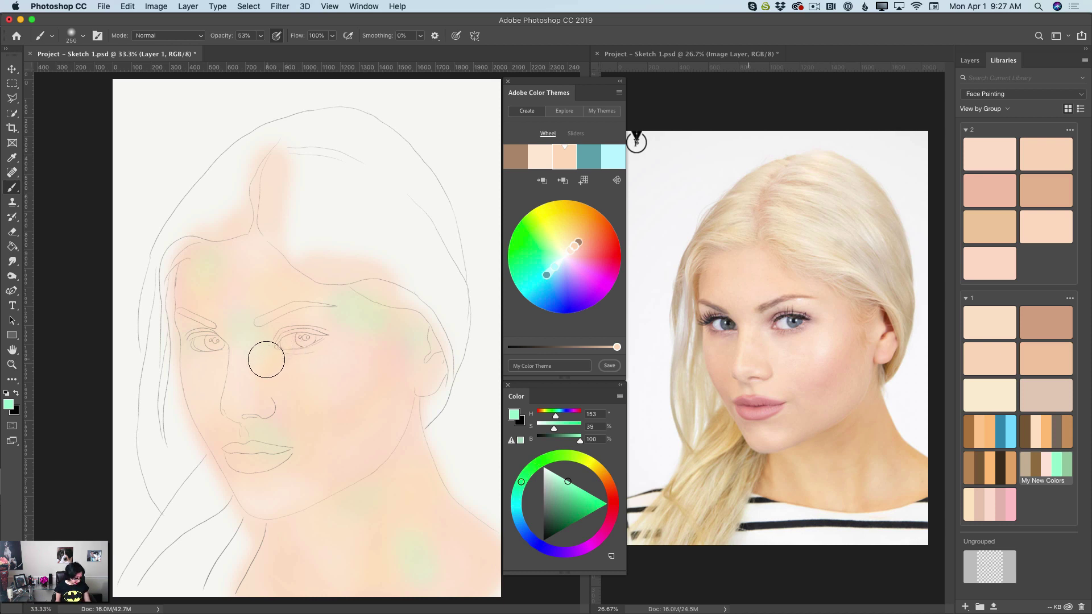
Step: Paint forehead, brow and cheek skin tones back over the green, then shrink the brush to size 40
key(i)
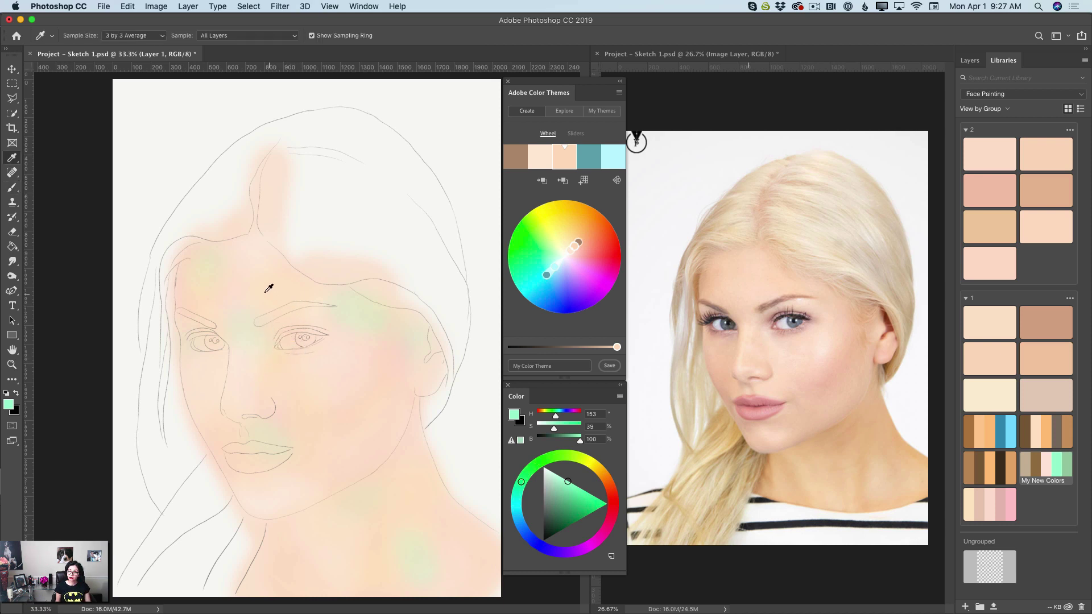
click(228, 298)
key(b)
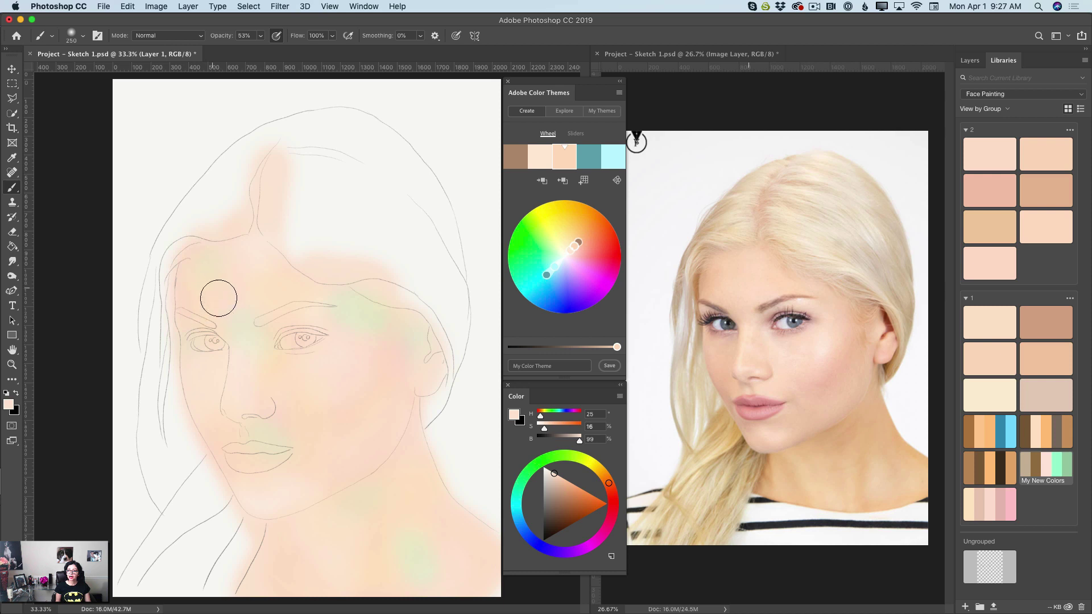
key(i)
click(331, 305)
key(b)
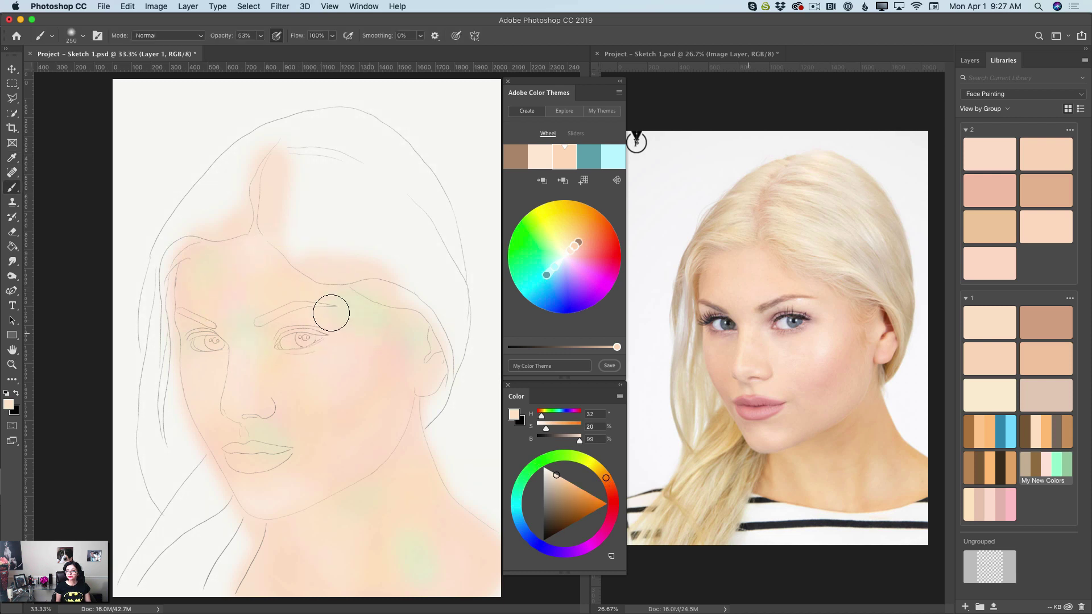
key(i)
click(348, 435)
key(b)
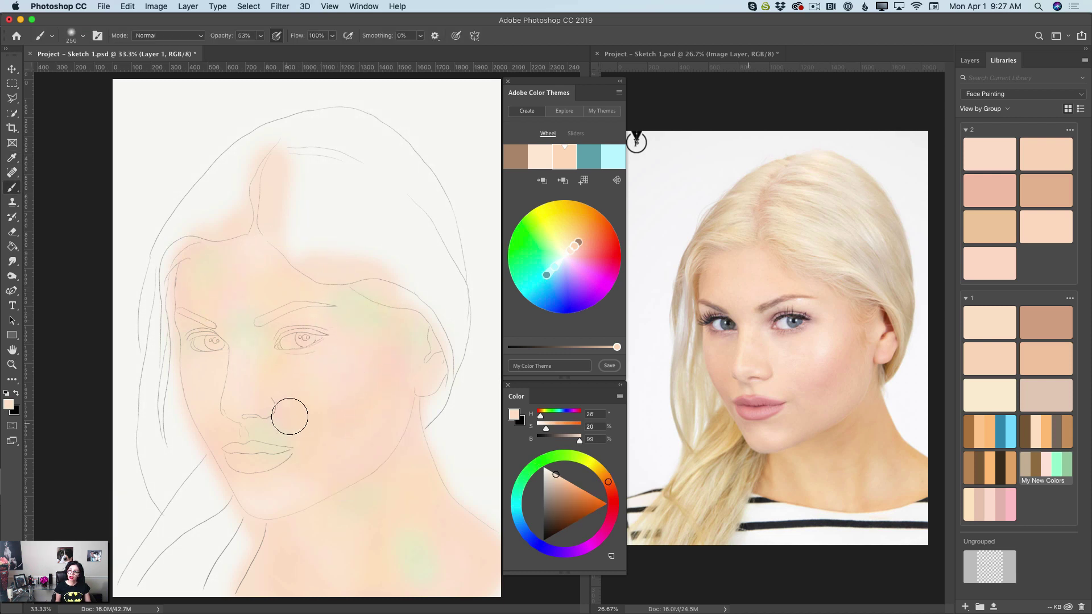
key(i)
click(325, 399)
key(b)
key(i)
click(340, 457)
key(b)
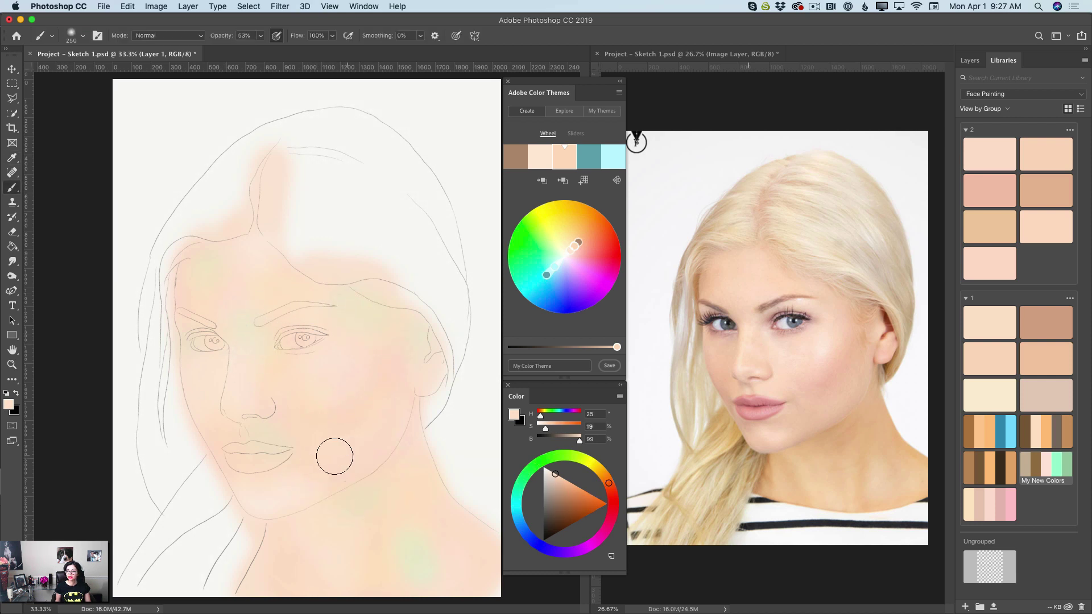
key(i)
click(348, 353)
key(b)
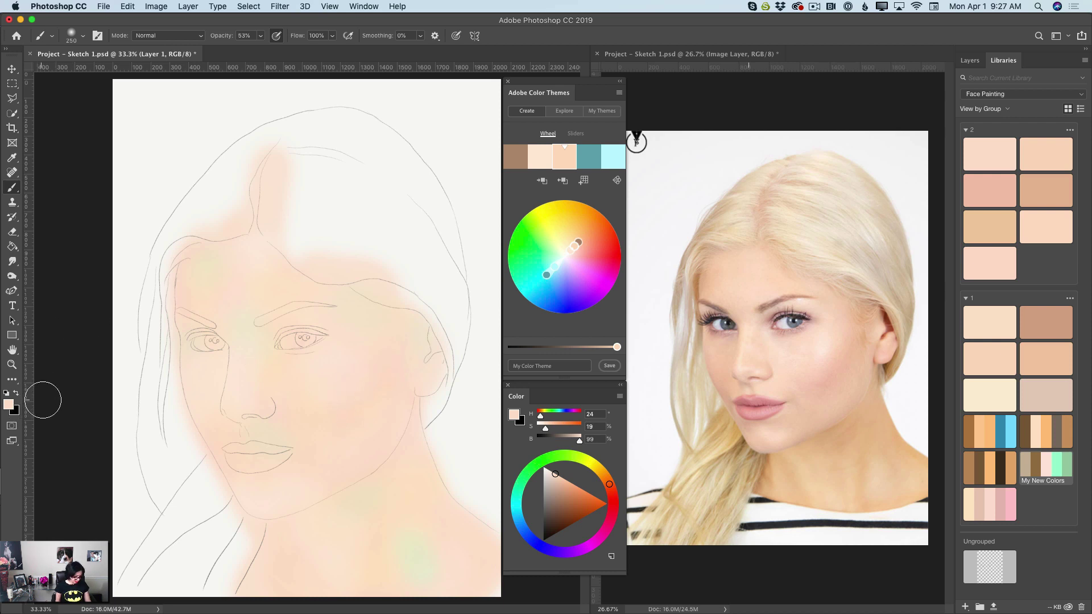
key(bracketleft)
key(bracketleft)
key(bracketleft)
key(bracketleft)
key(bracketleft)
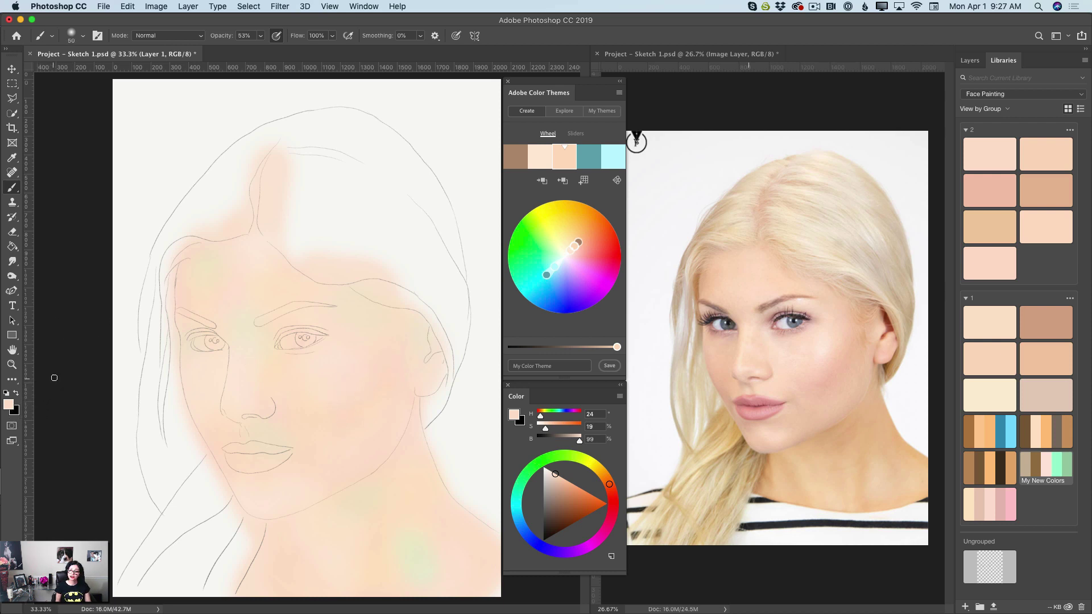
click(261, 35)
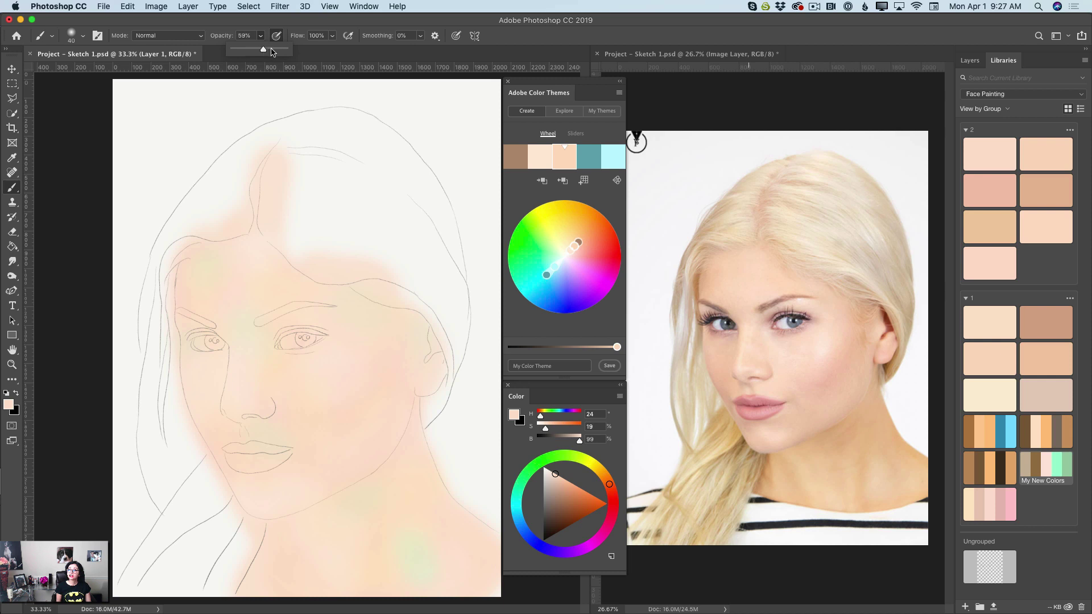
Step: At 100% opacity, colour both irises light cyan, then load white as the paint colour
drag(271, 51, 325, 54)
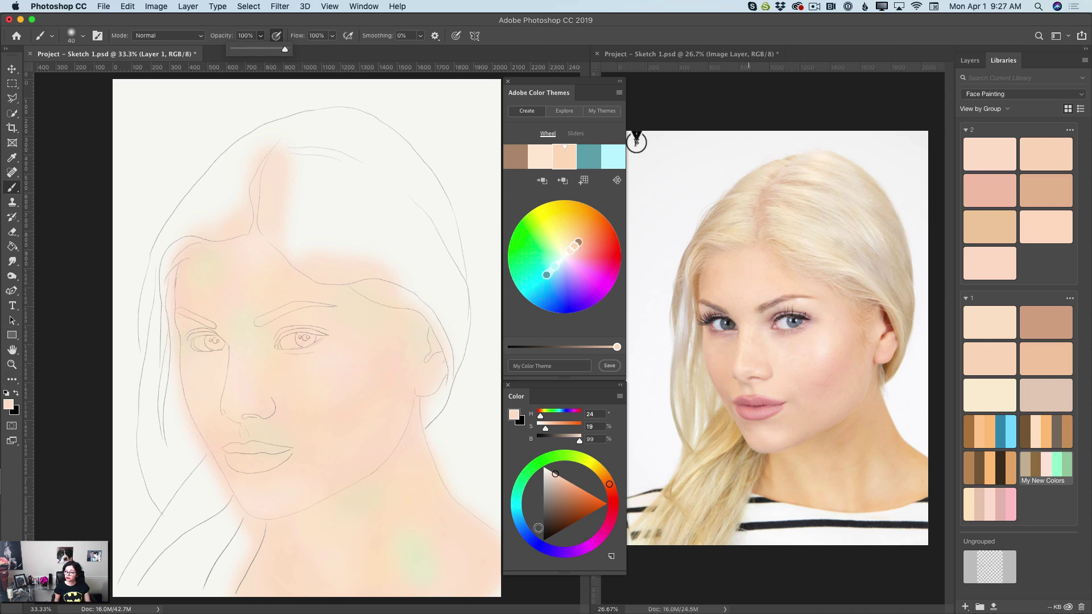
click(613, 157)
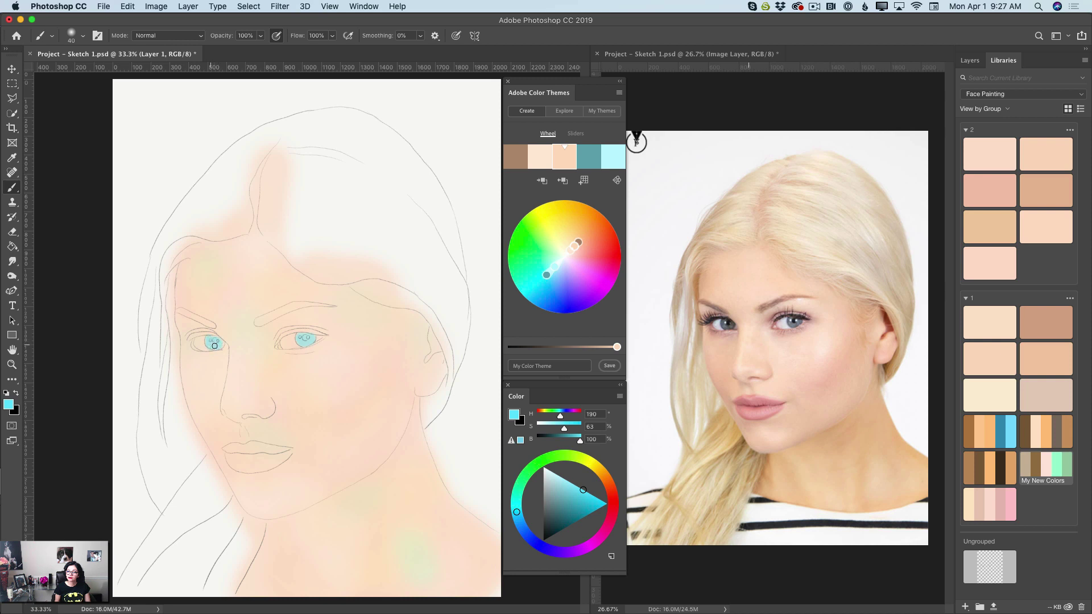
drag(543, 472, 544, 465)
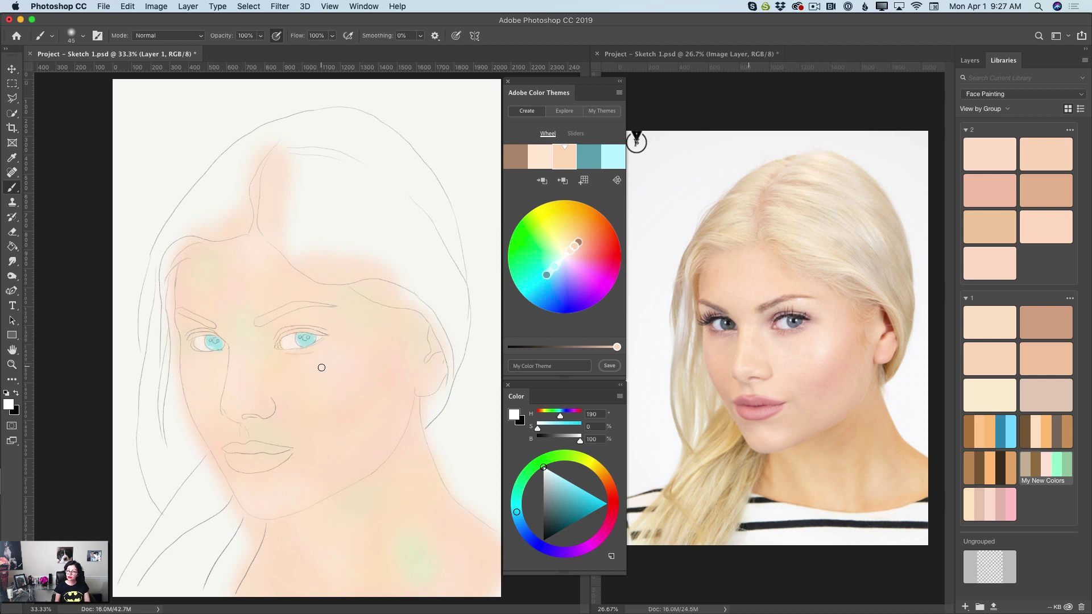
Step: Set the brush to size 90 and paint a soft white highlight below the lip corner
key(bracketright)
key(bracketright)
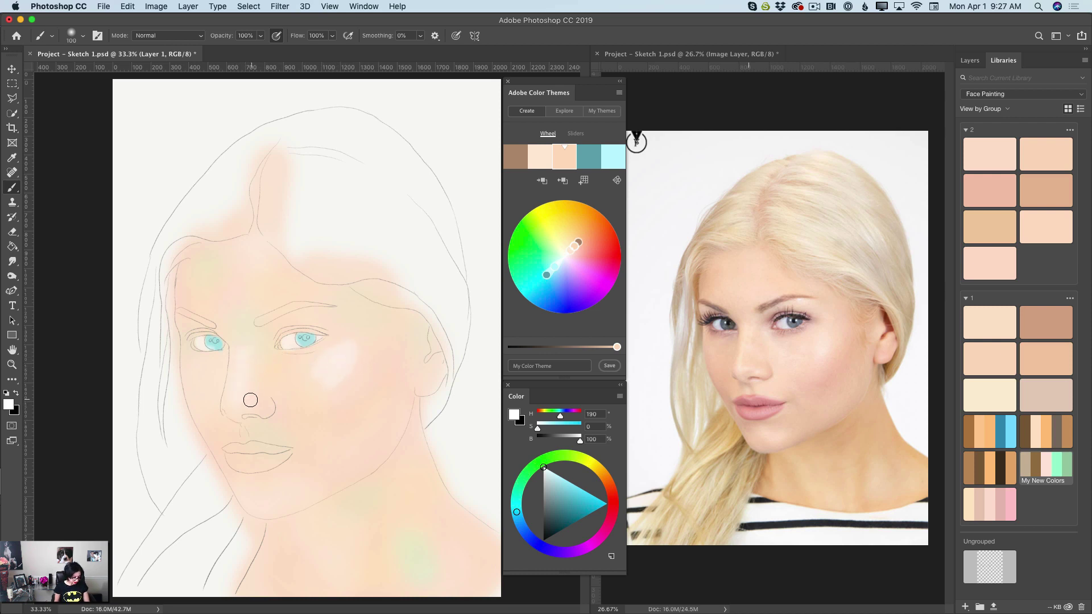
key(bracketleft)
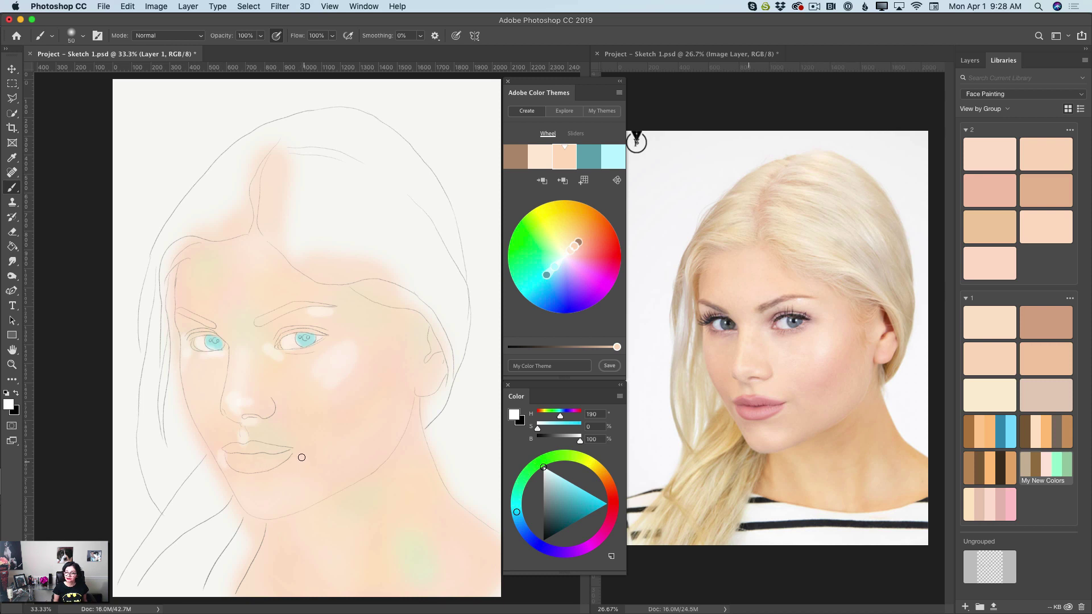
drag(301, 458, 287, 464)
Step: Pick a brown from the Shades theme and paint a shadow along the jawline toward the ear
click(970, 470)
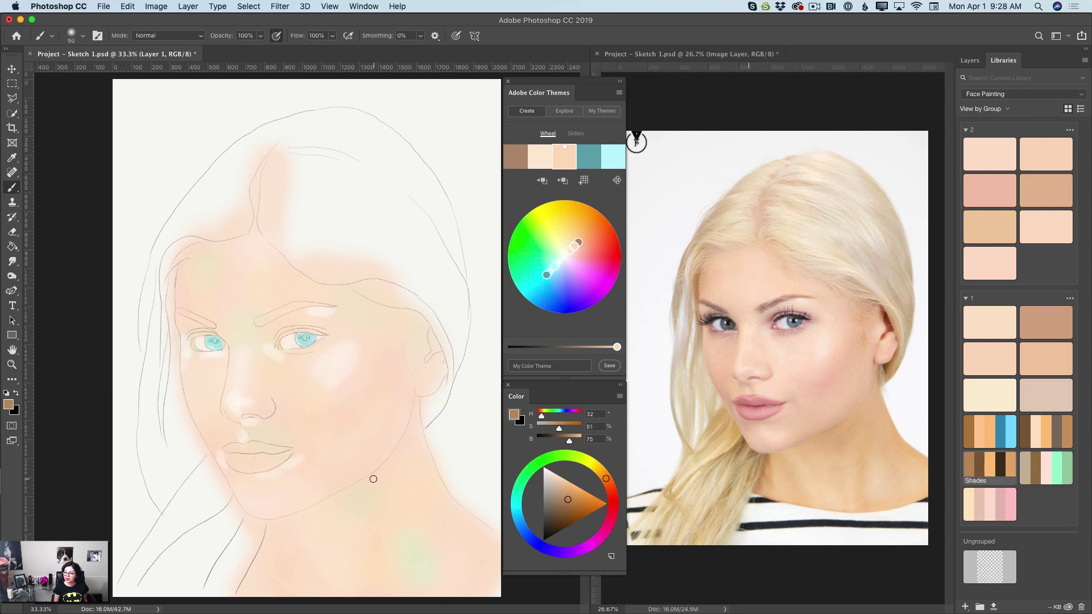
drag(371, 479, 276, 520)
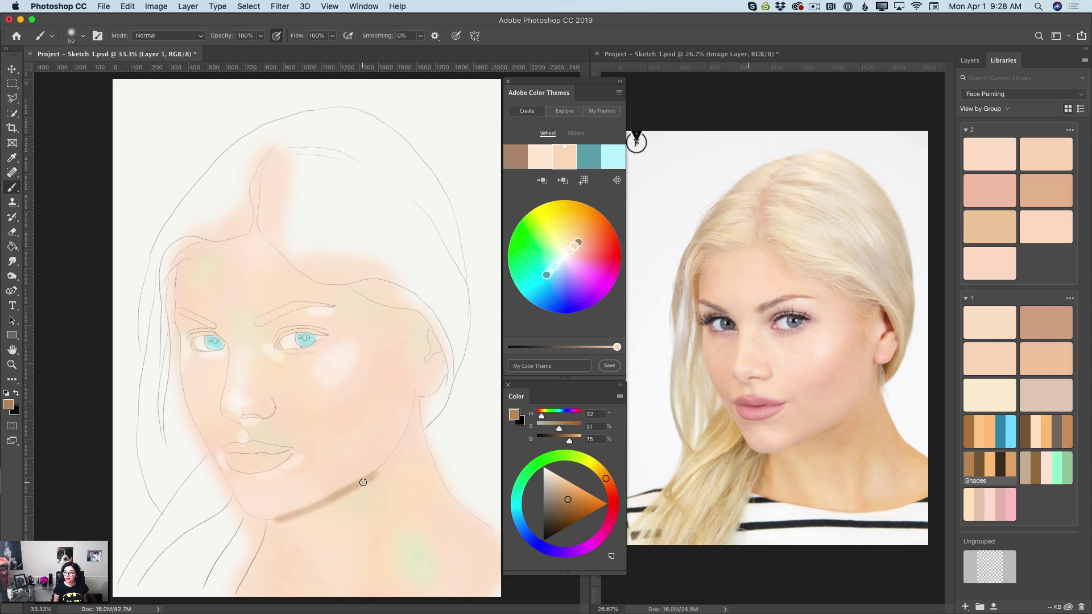
drag(363, 482, 391, 455)
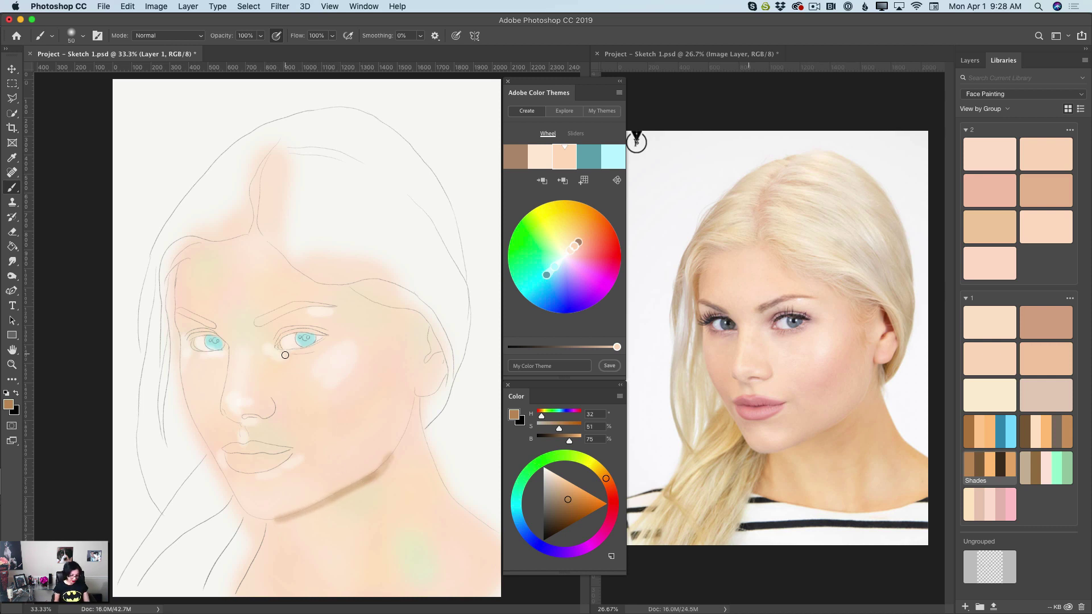
Step: With the brush enlarged to 100, shade the side of the nose, under both eyes and around the nostrils
key(bracketright)
key(bracketright)
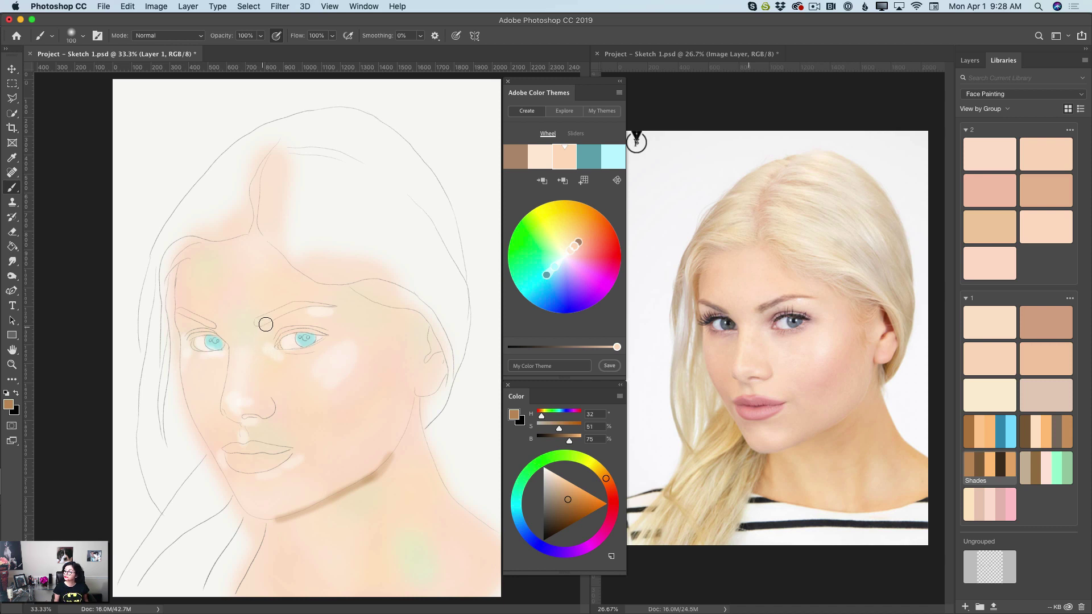
mouse_move(271, 327)
mouse_down()
mouse_move(253, 389)
mouse_move(260, 342)
mouse_move(276, 363)
mouse_up()
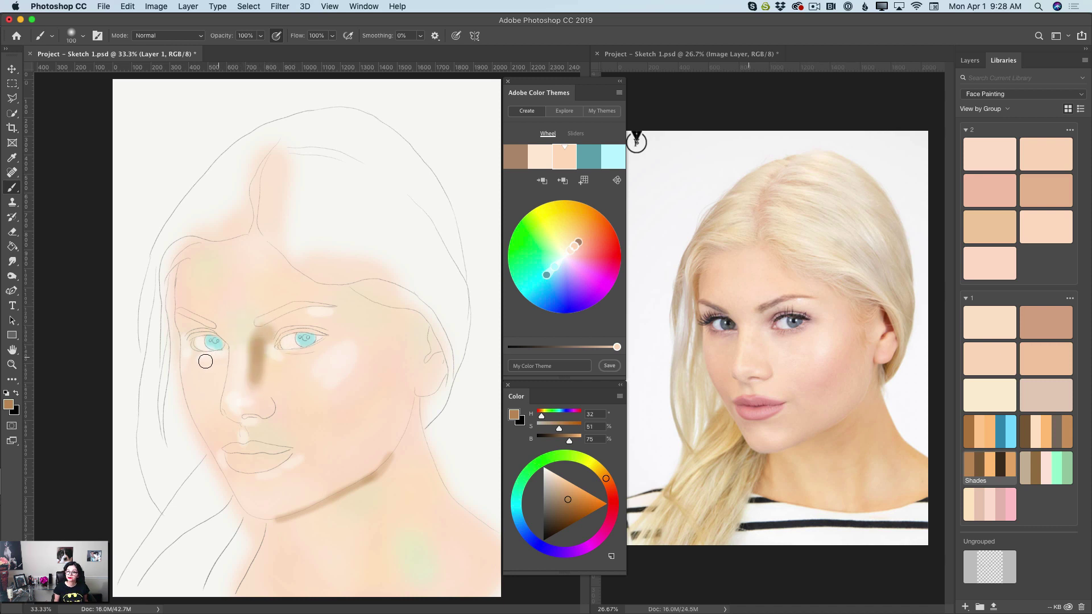
drag(190, 352, 323, 363)
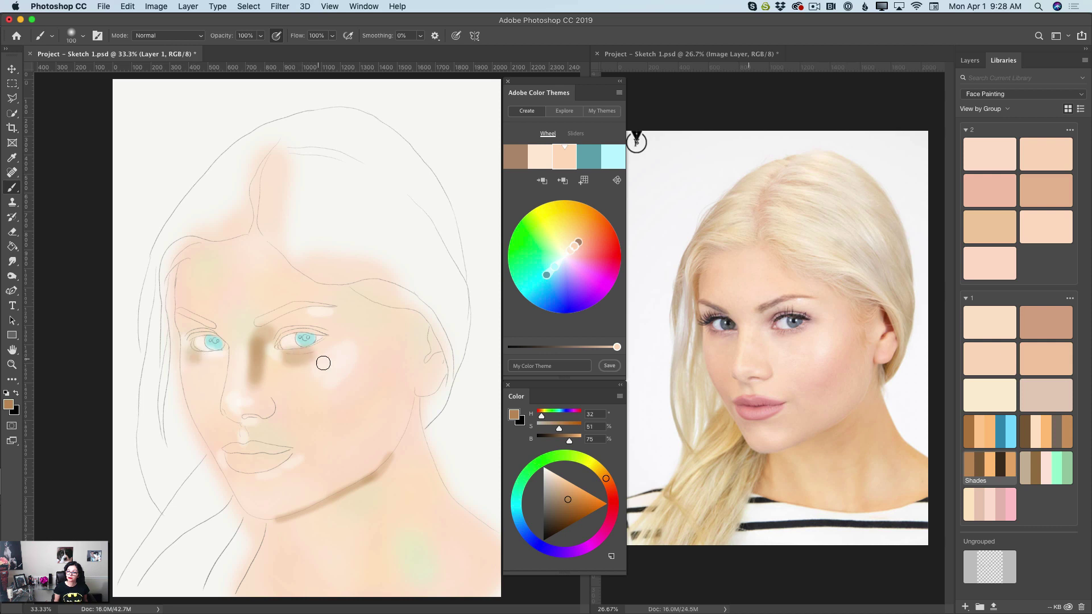
mouse_move(240, 427)
mouse_down()
mouse_move(273, 404)
mouse_move(269, 423)
mouse_up()
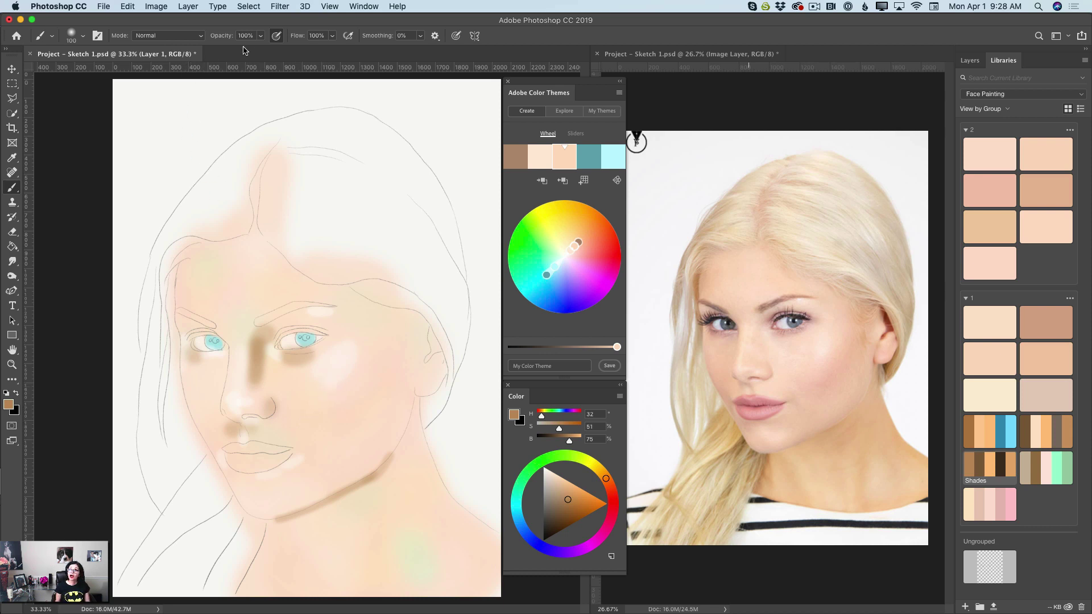
Step: Lower brush opacity to 39%, sample a light cheek skin tone, and enlarge the brush to 250
click(257, 35)
drag(263, 50, 229, 50)
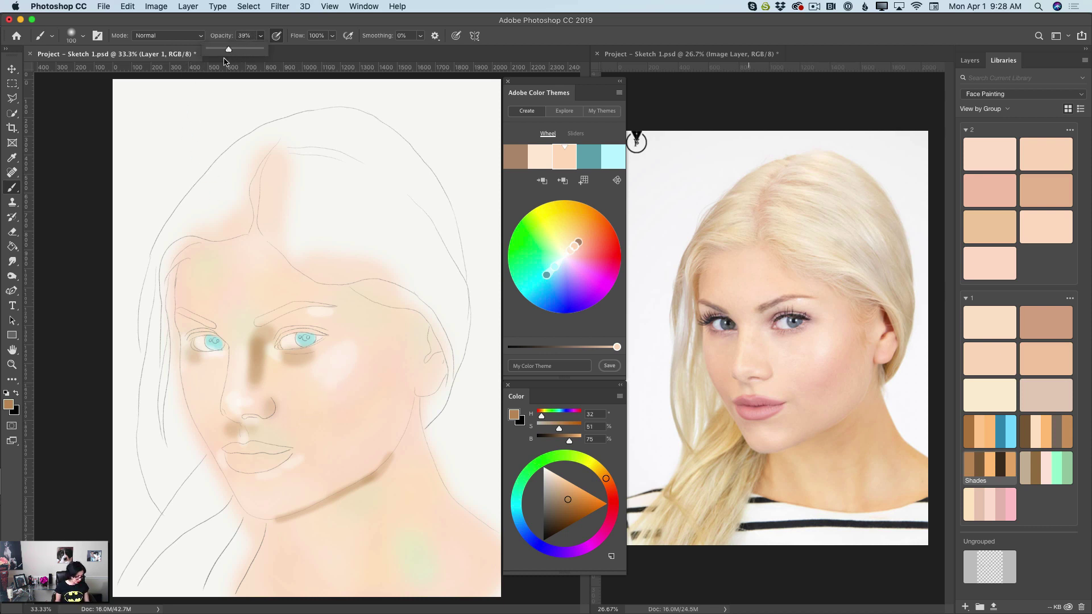
key(i)
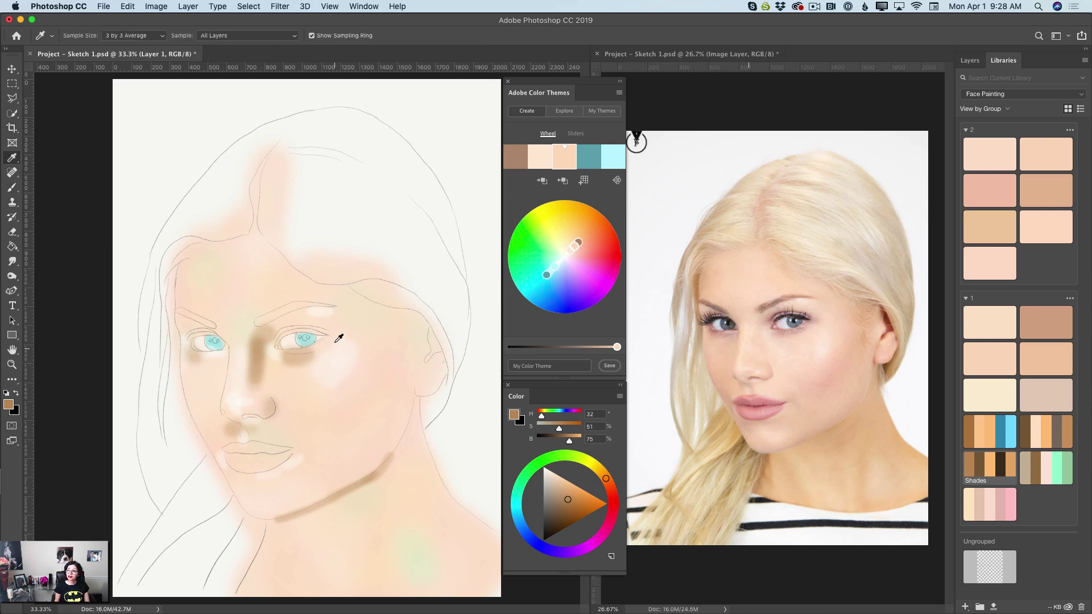
click(359, 333)
key(b)
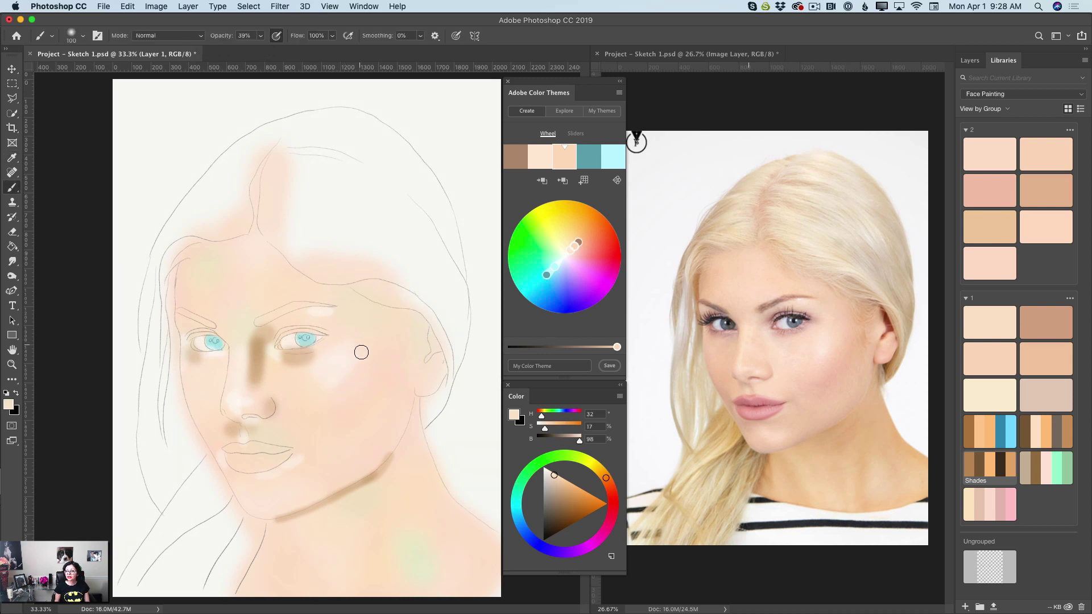
key(bracketright)
key(bracketright)
key(bracketright)
key(bracketright)
key(bracketright)
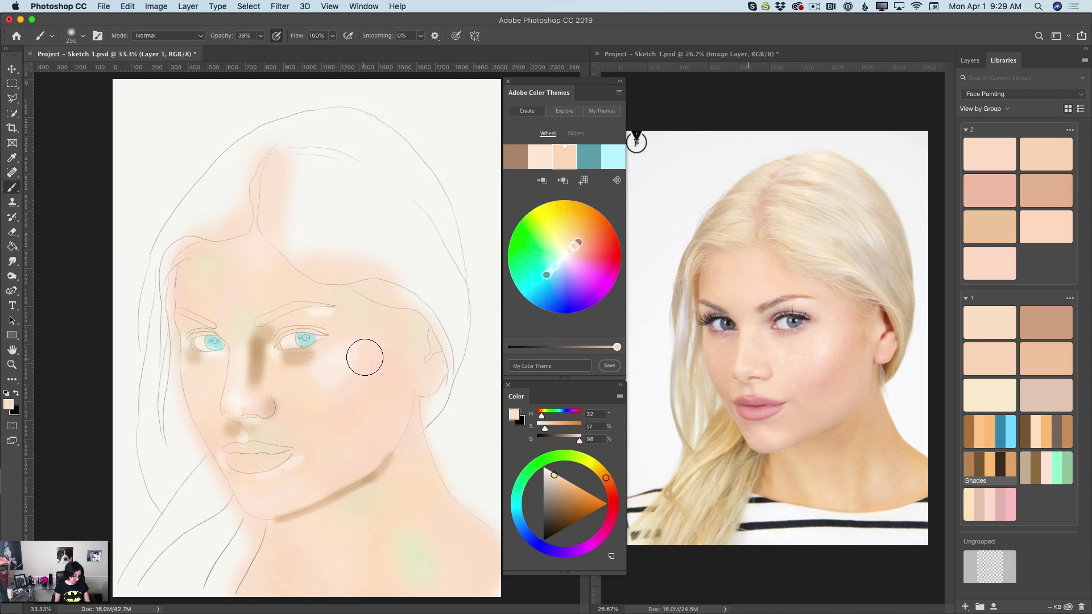
Step: Soften the dark jaw shadow with sampled skin tones, then return to a 100 brush at full opacity
drag(370, 368, 339, 389)
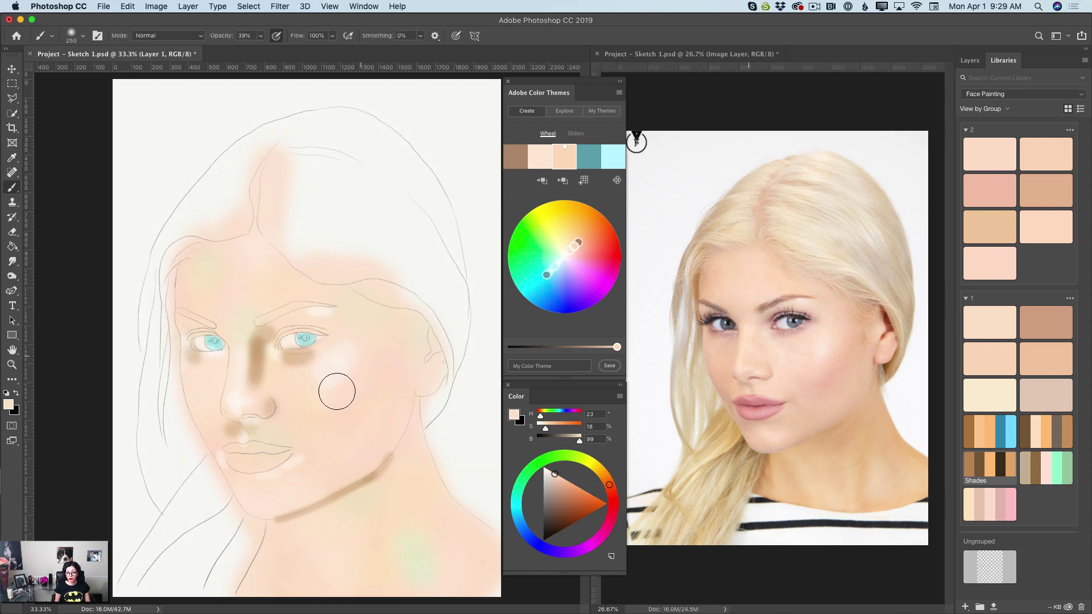
alt+click(327, 355)
alt+click(294, 381)
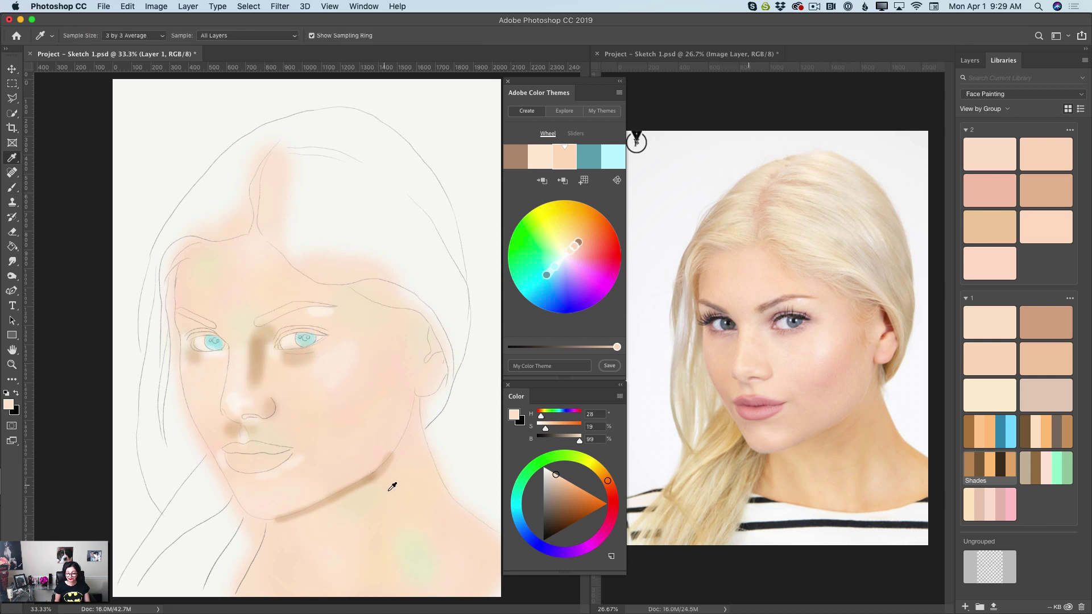
alt+click(397, 463)
mouse_move(368, 489)
mouse_down()
mouse_move(283, 520)
mouse_move(326, 434)
mouse_move(346, 461)
mouse_up()
key(bracketleft)
key(bracketleft)
key(bracketleft)
key(bracketleft)
key(bracketleft)
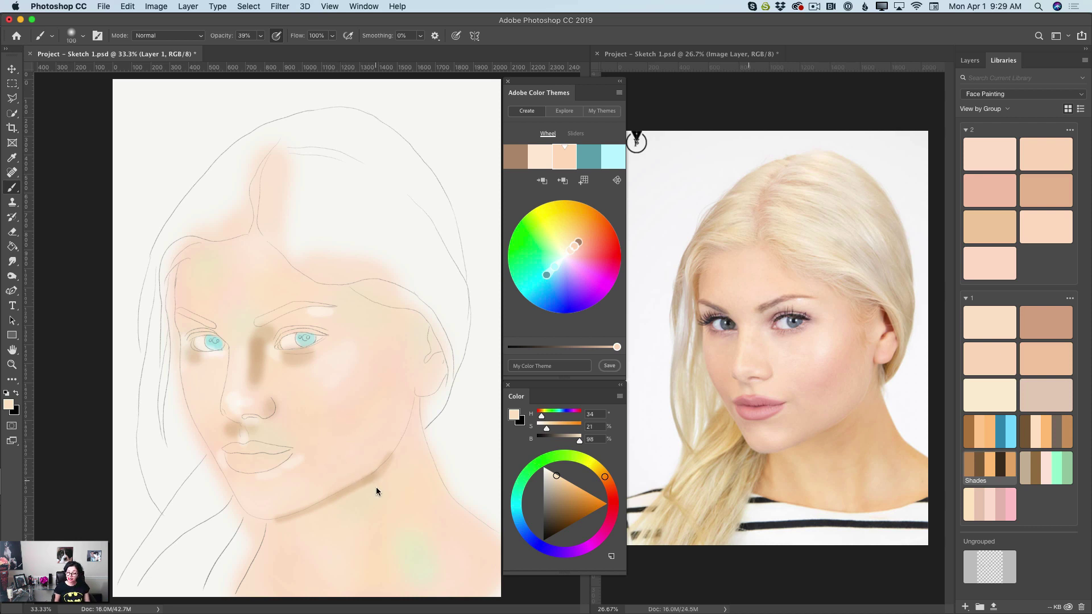
alt+click(387, 473)
click(260, 36)
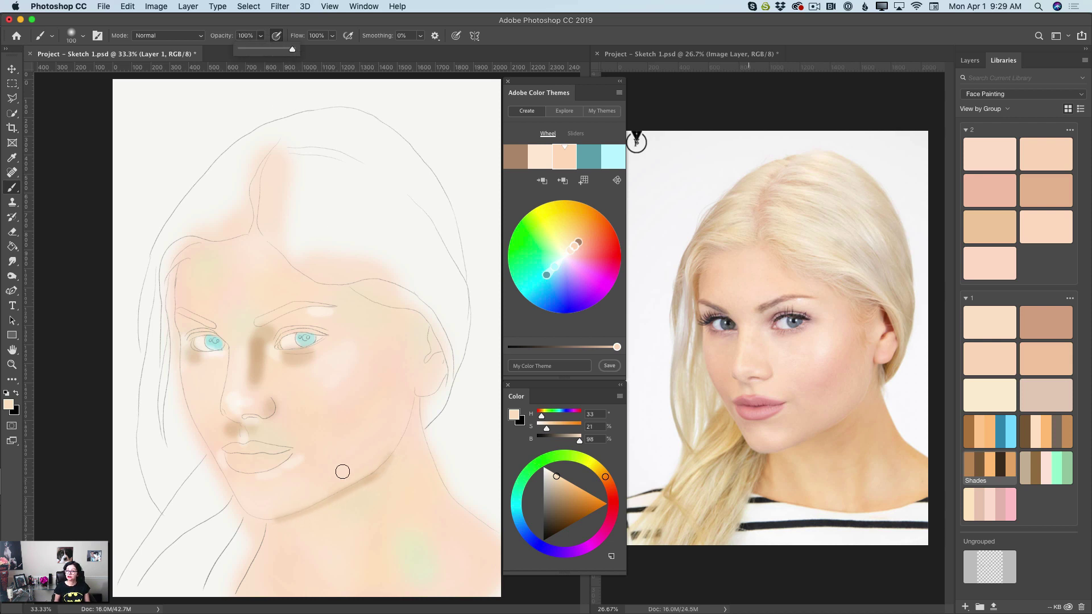
Step: Blend the nose and under-eye shadows with skin tones sampled beside the nose and eyes
alt+click(397, 471)
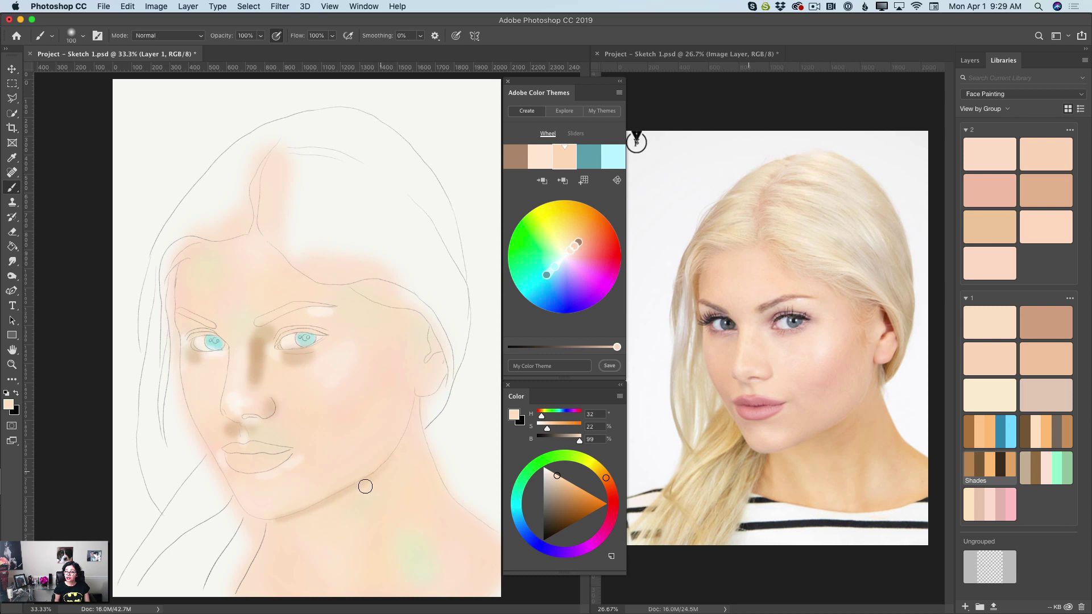
alt+click(269, 379)
alt+click(275, 376)
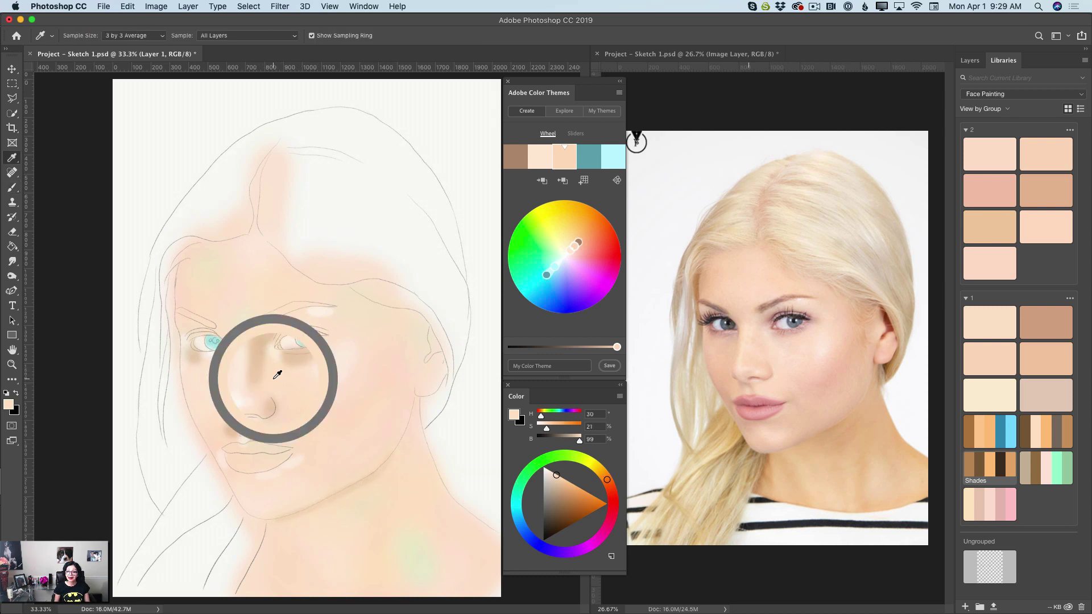
alt+click(273, 341)
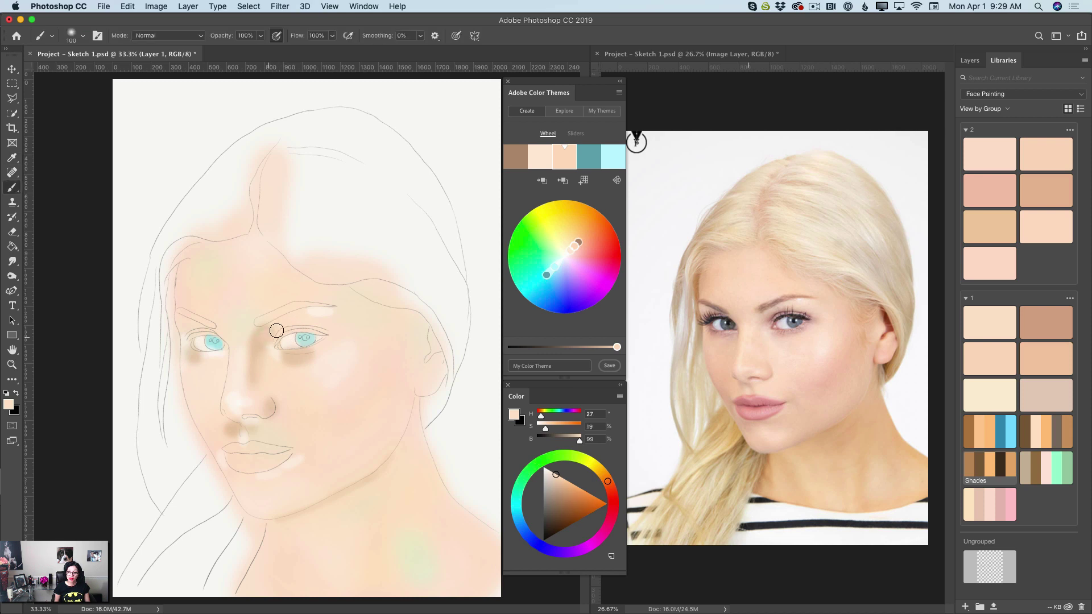
alt+click(326, 346)
alt+click(212, 361)
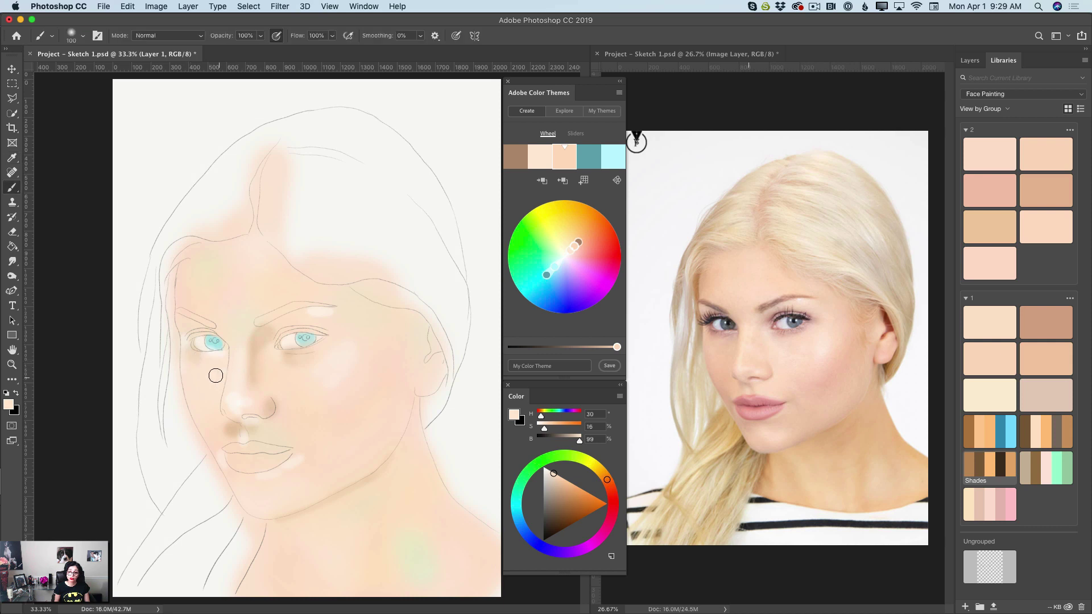
Step: Sample skin tones by the mouth, chin and brow, then mix a coral red in the Color panel
alt+click(228, 432)
alt+click(261, 432)
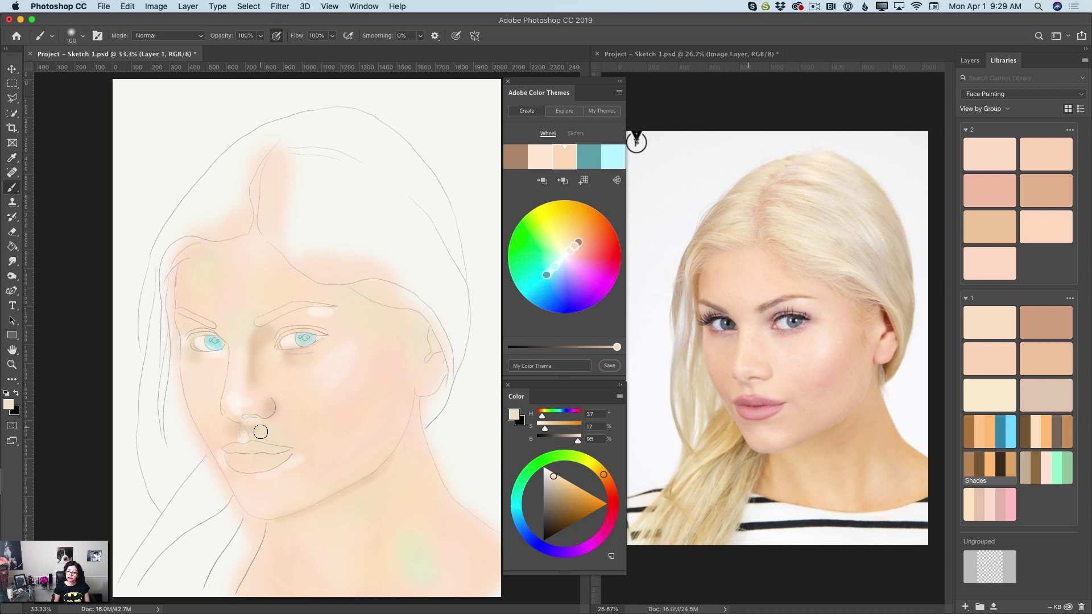
alt+click(227, 433)
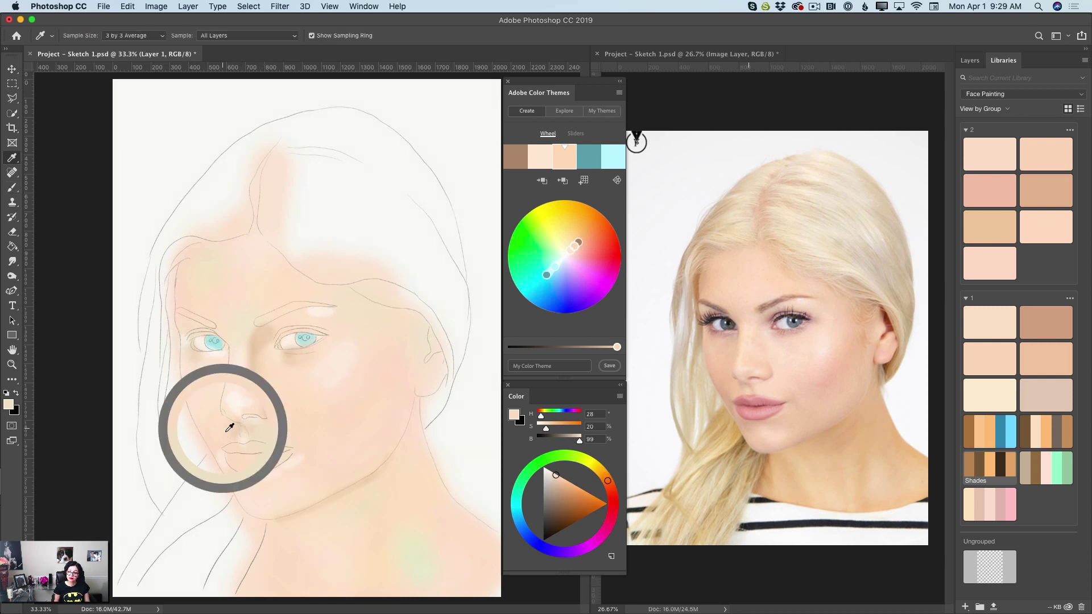
alt+click(300, 483)
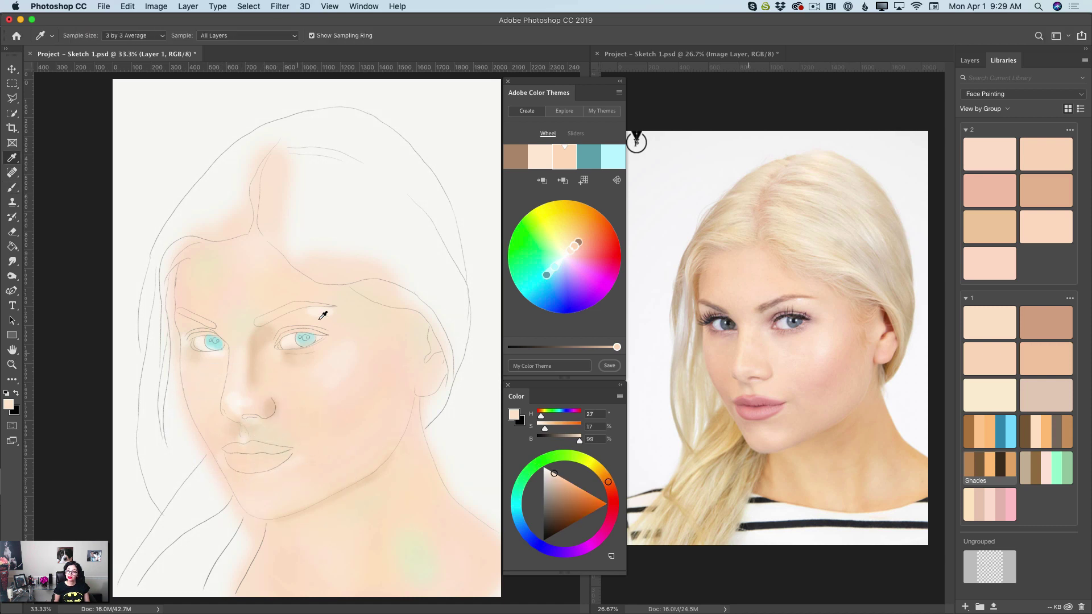
alt+click(338, 318)
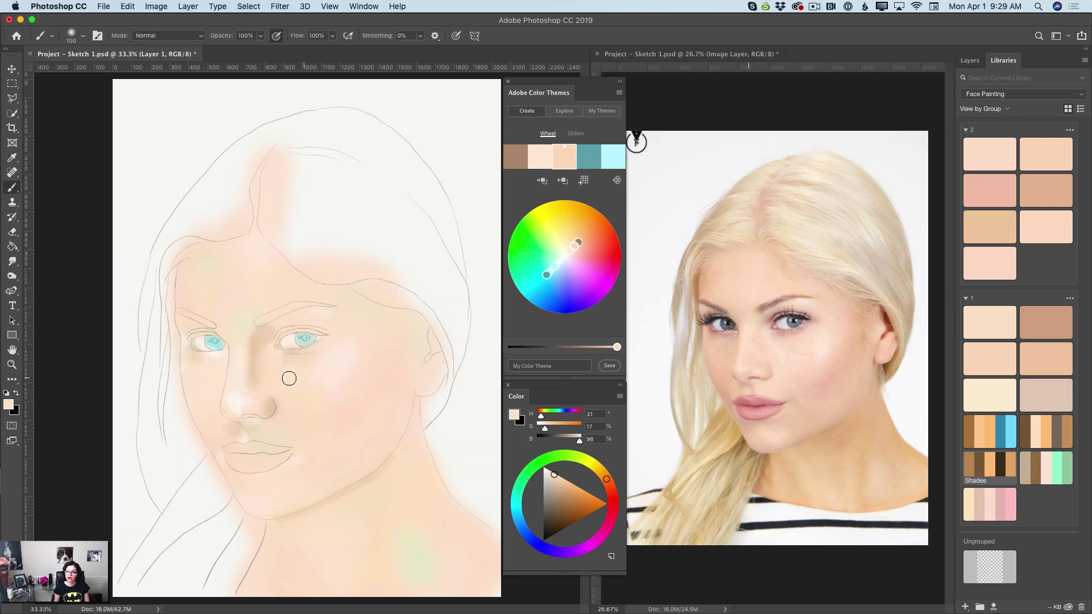
key(alt)
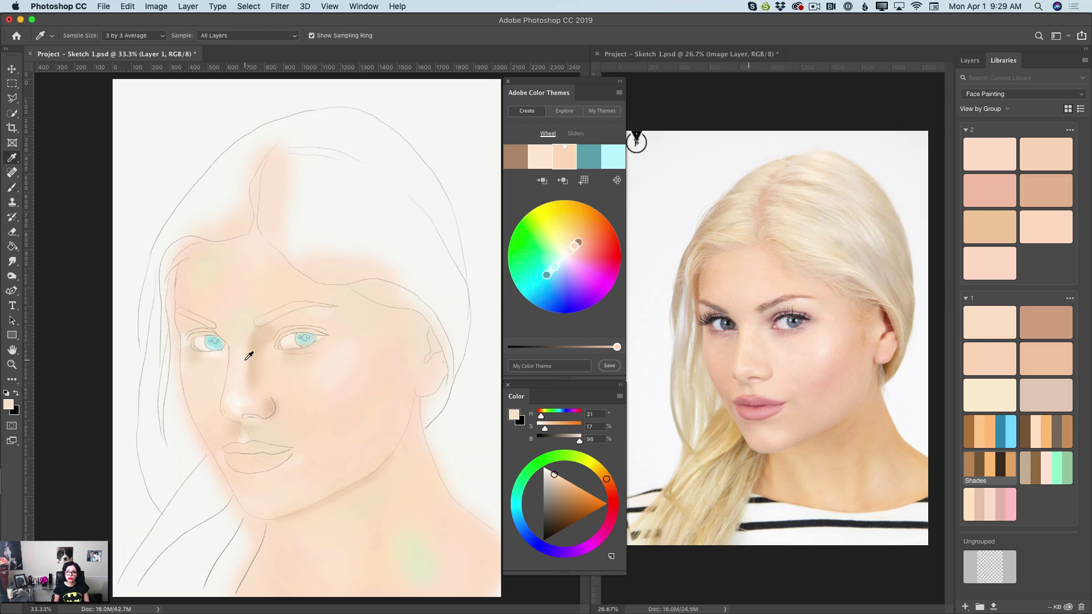
alt+click(246, 359)
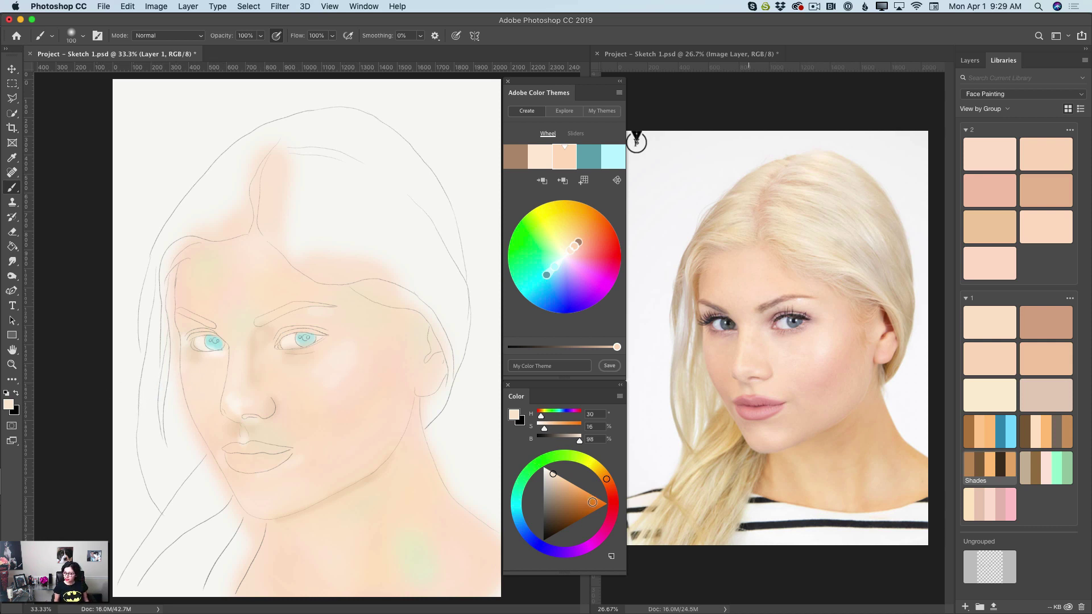
drag(558, 475, 579, 490)
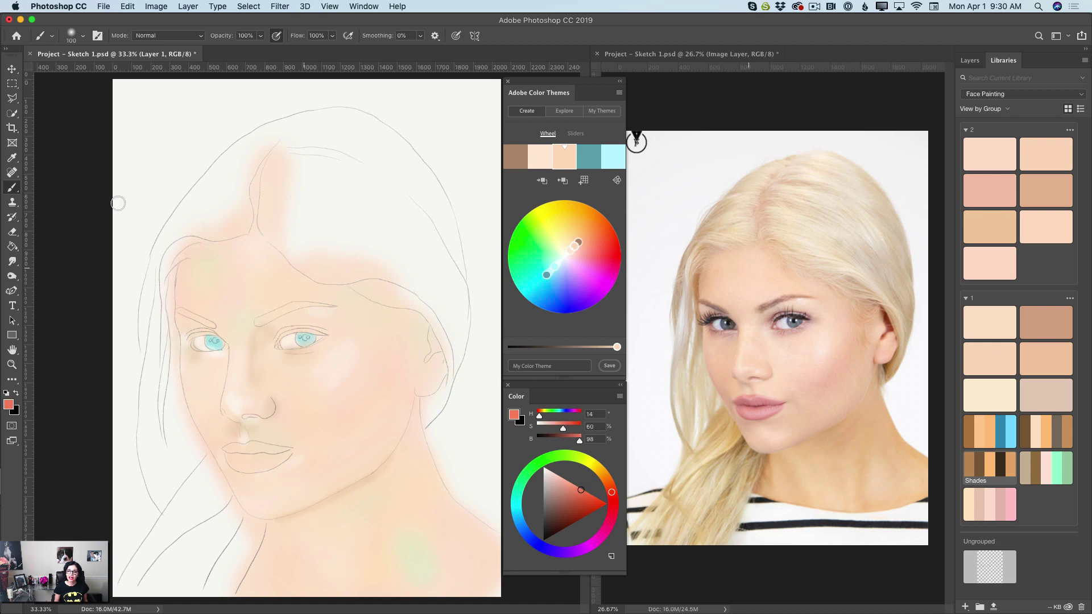
Step: At 31% opacity and brush size 175, paint coral blush on the right cheek, temple and under the jaw
click(257, 37)
click(225, 50)
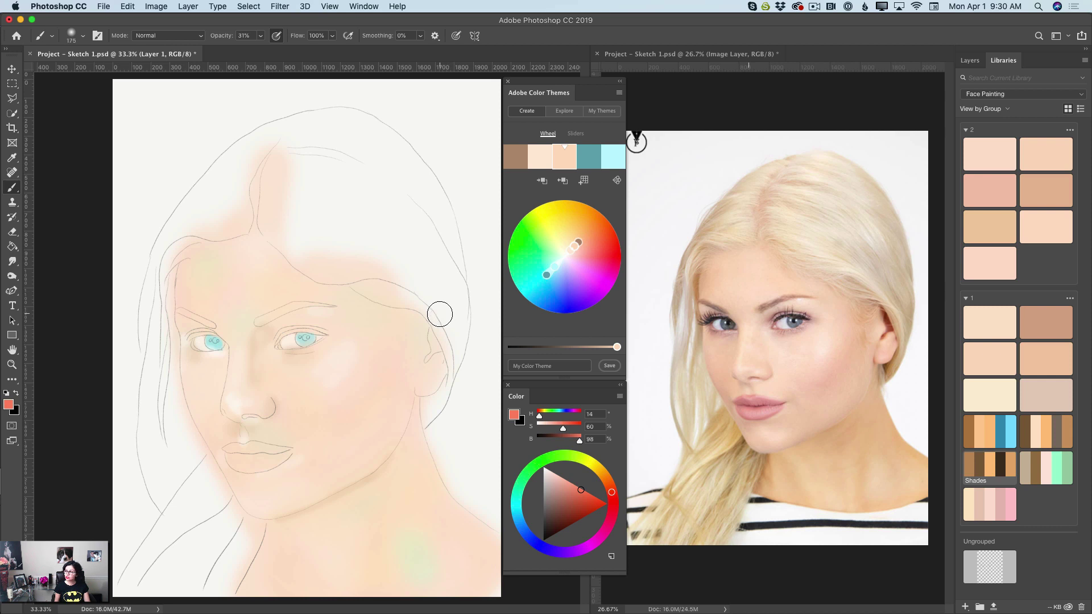
key(bracketright)
key(bracketright)
key(bracketright)
mouse_move(405, 339)
mouse_down()
mouse_move(378, 402)
mouse_move(348, 419)
mouse_up()
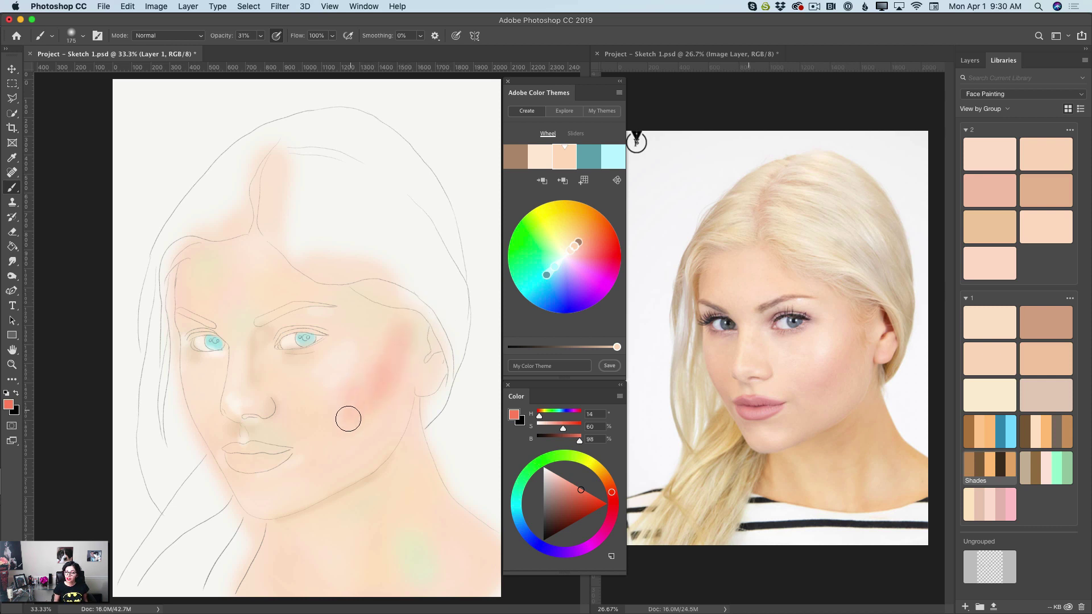
mouse_move(224, 312)
mouse_down()
mouse_move(221, 275)
mouse_move(222, 285)
mouse_move(207, 279)
mouse_move(210, 318)
mouse_move(227, 267)
mouse_up()
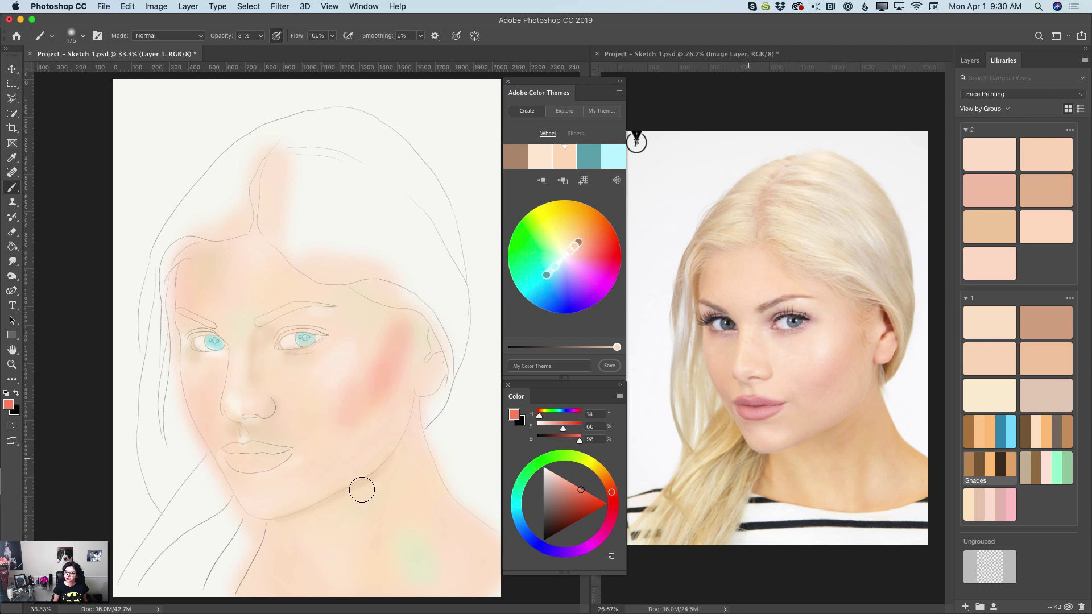
mouse_move(399, 465)
mouse_down()
mouse_move(331, 516)
mouse_move(422, 440)
mouse_move(442, 529)
mouse_move(336, 520)
mouse_move(303, 463)
mouse_move(304, 476)
mouse_move(325, 436)
mouse_move(315, 472)
mouse_move(335, 493)
mouse_move(396, 479)
mouse_move(411, 467)
mouse_move(409, 428)
mouse_up()
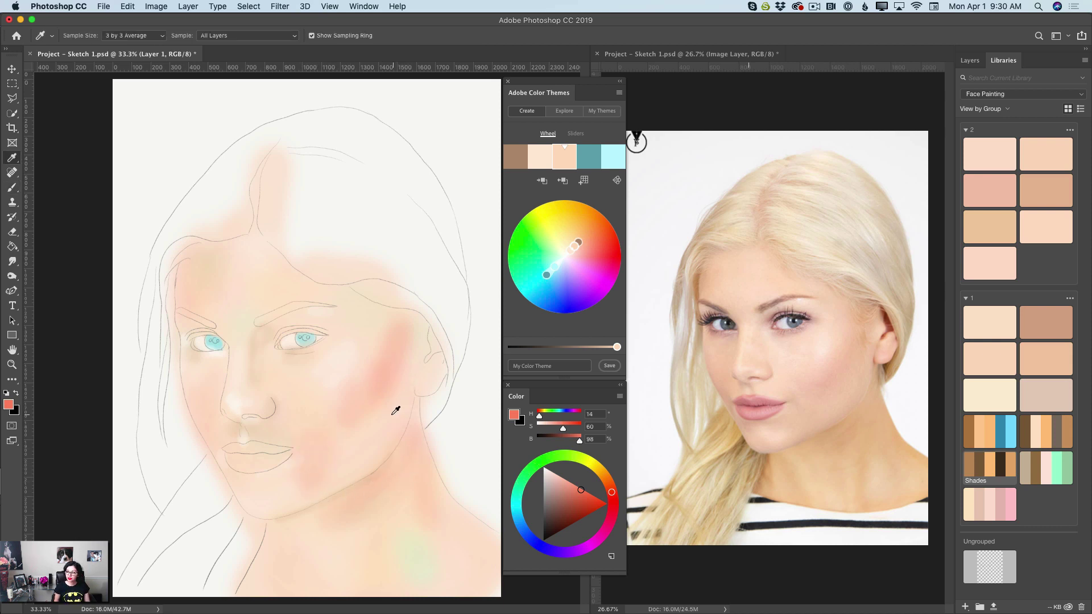
alt+click(398, 408)
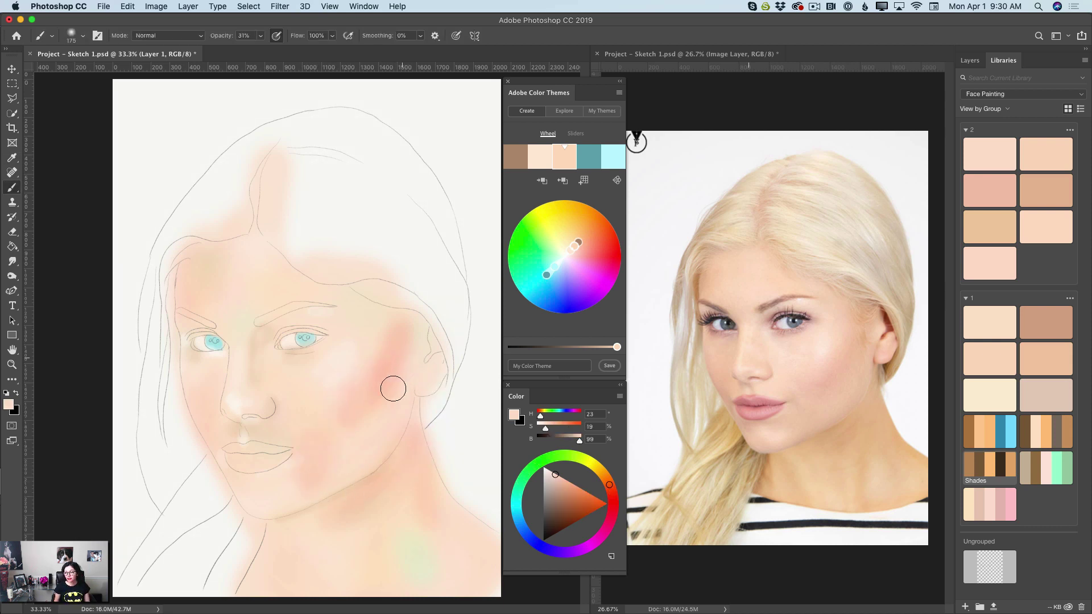
Step: Blend the blush edges with light peach tones sampled from the cheek, lower face and jaw
alt+click(380, 335)
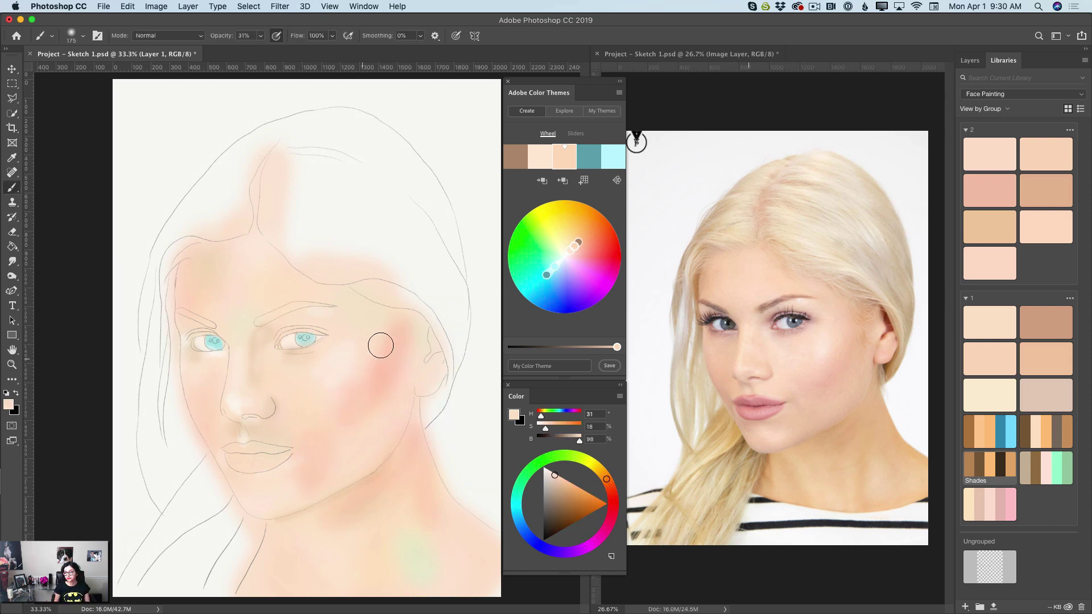
alt+click(319, 404)
alt+click(359, 452)
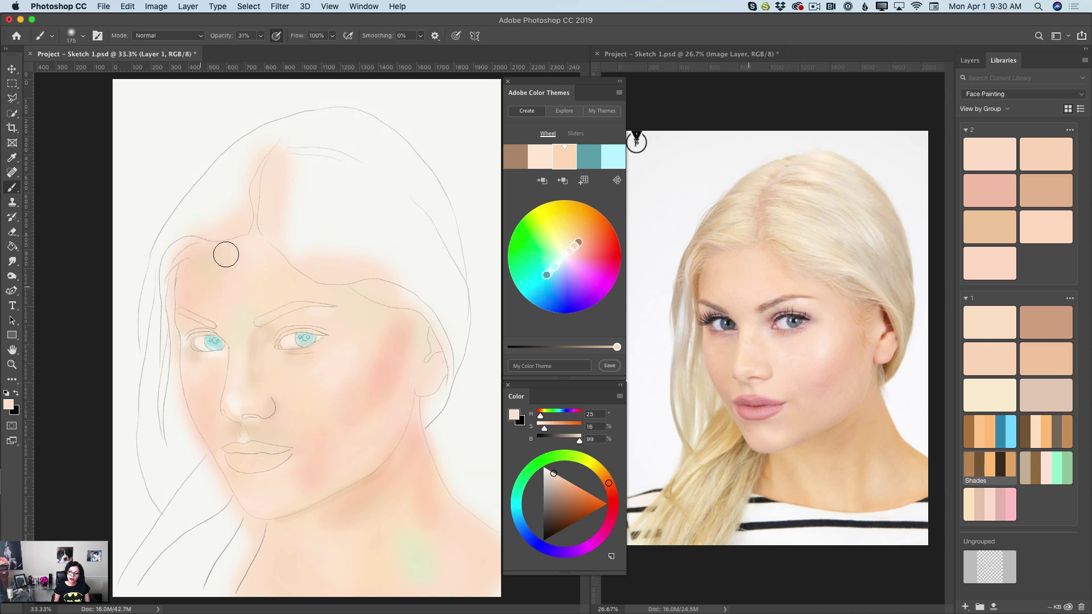
alt+click(202, 388)
alt+click(207, 389)
alt+click(208, 389)
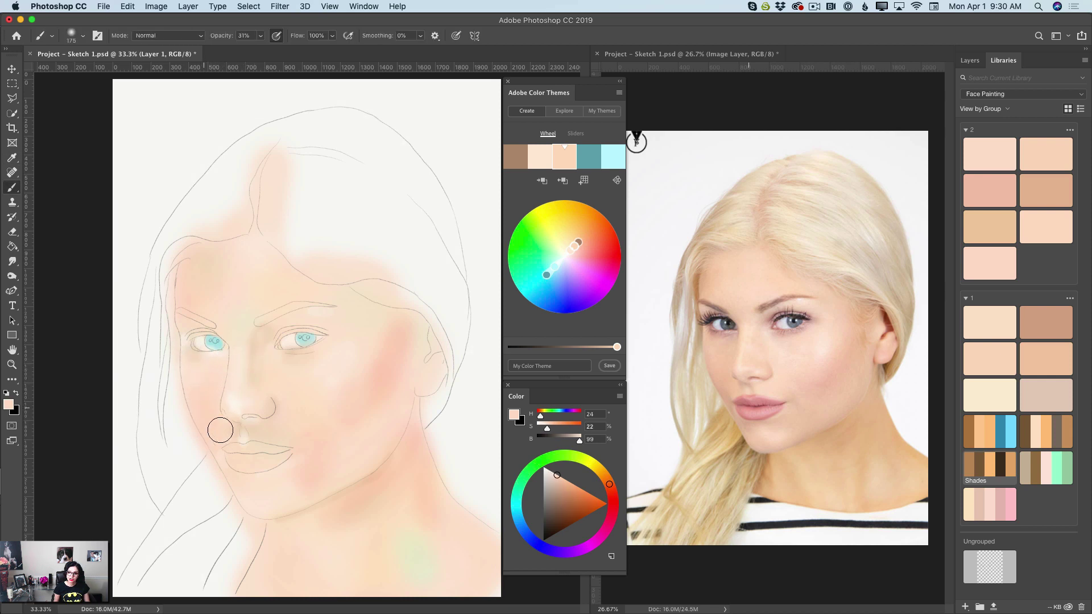
alt+click(347, 461)
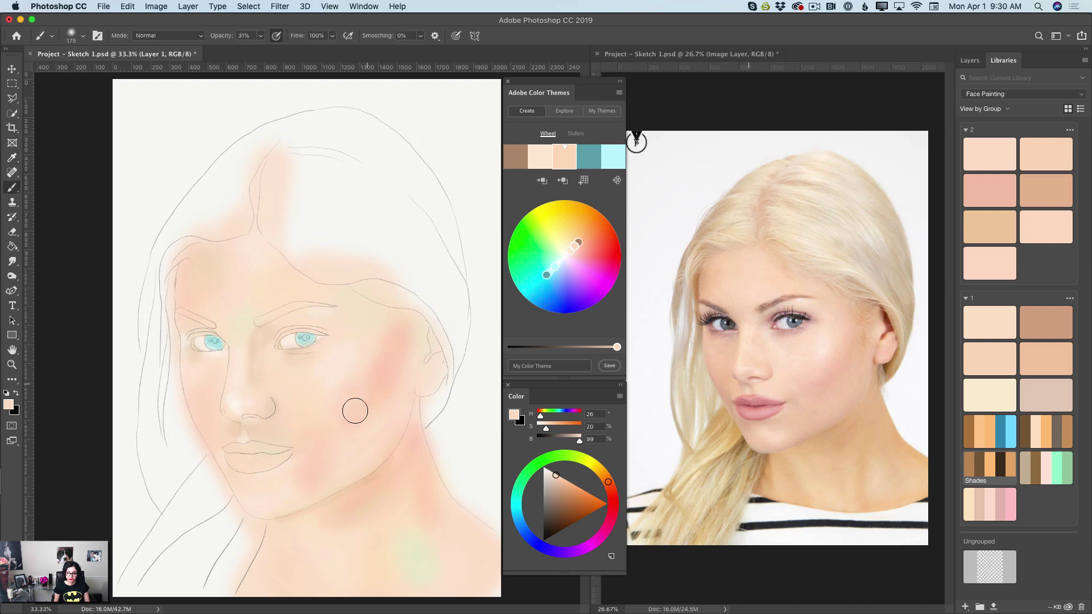
alt+click(355, 332)
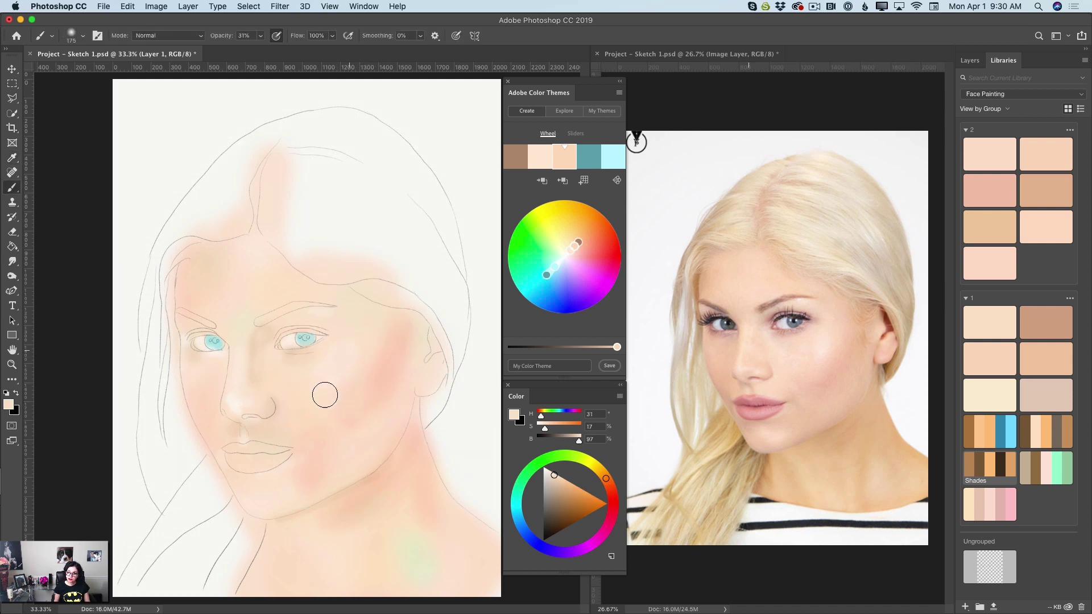
alt+click(387, 452)
alt+click(381, 475)
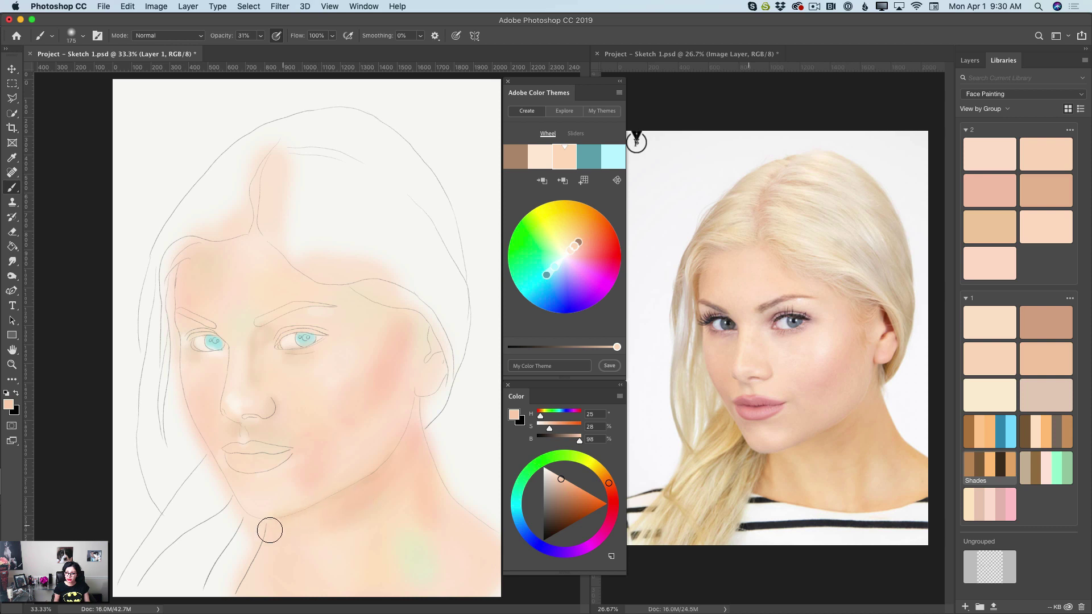
Step: Keep blending with skin tones sampled from the neck, cheek and below the eye
alt+click(377, 528)
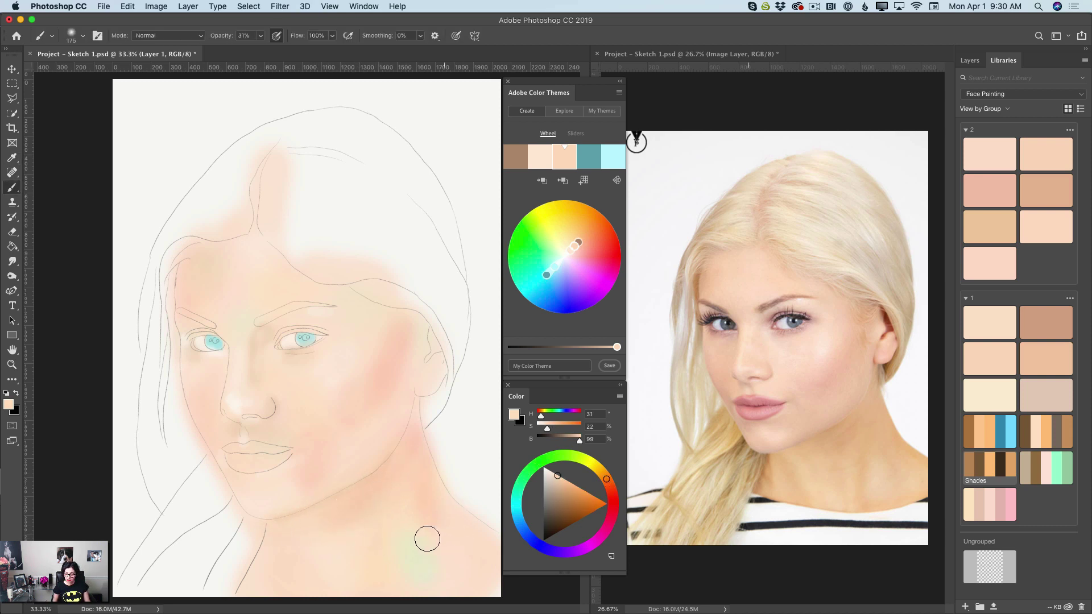
alt+click(425, 521)
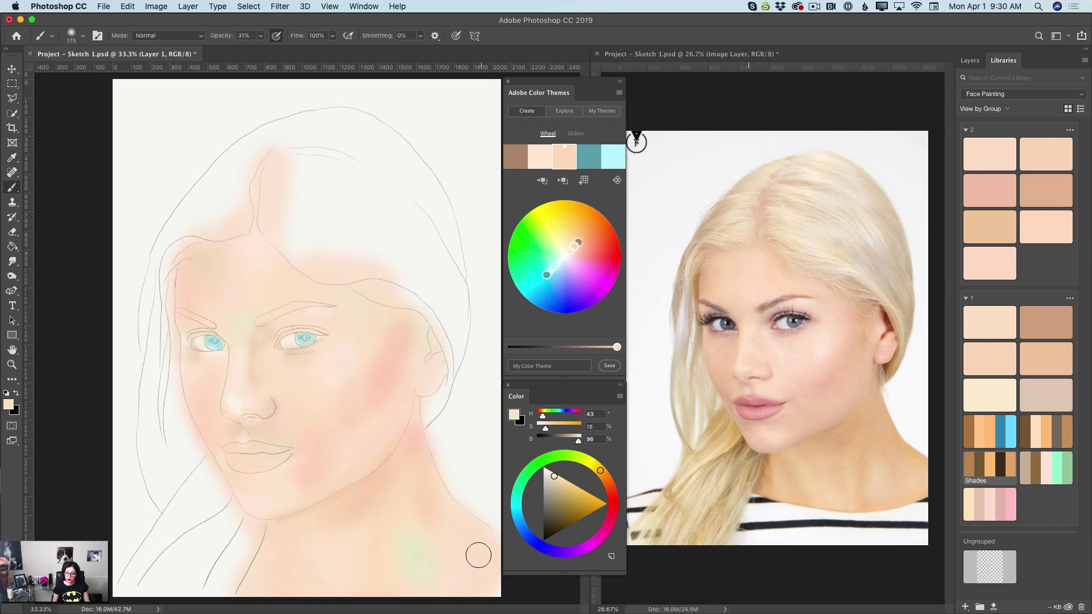
alt+click(417, 471)
alt+click(359, 459)
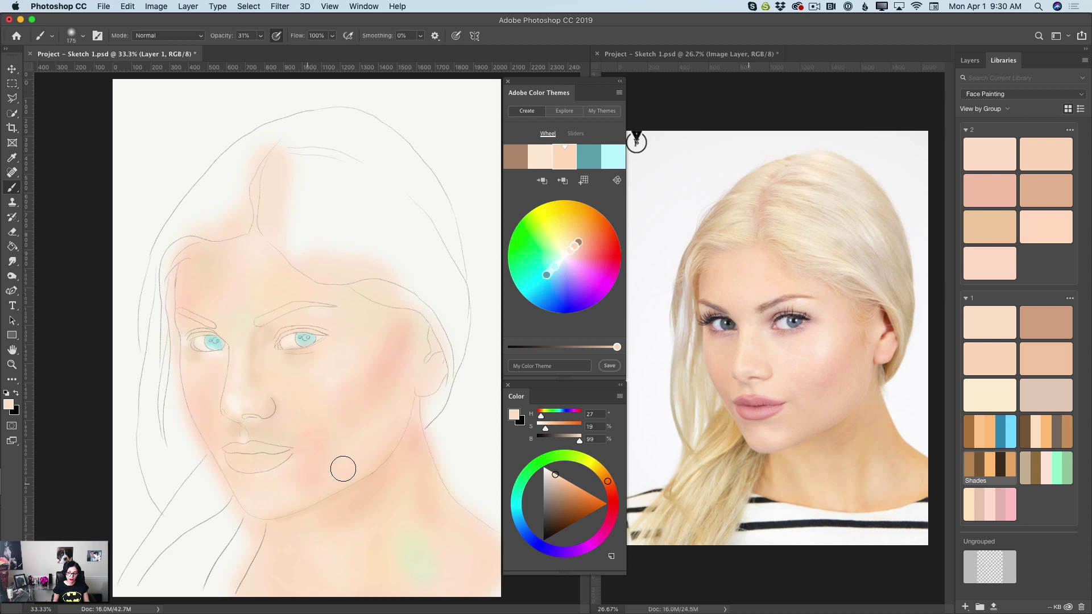
alt+click(293, 381)
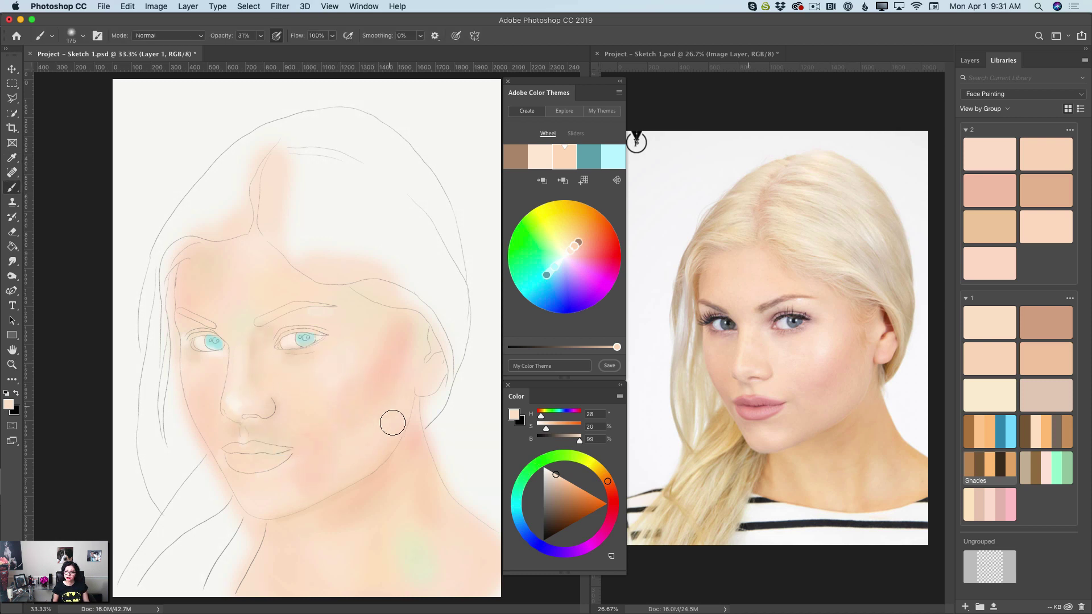
alt+click(391, 383)
alt+click(381, 427)
alt+click(326, 359)
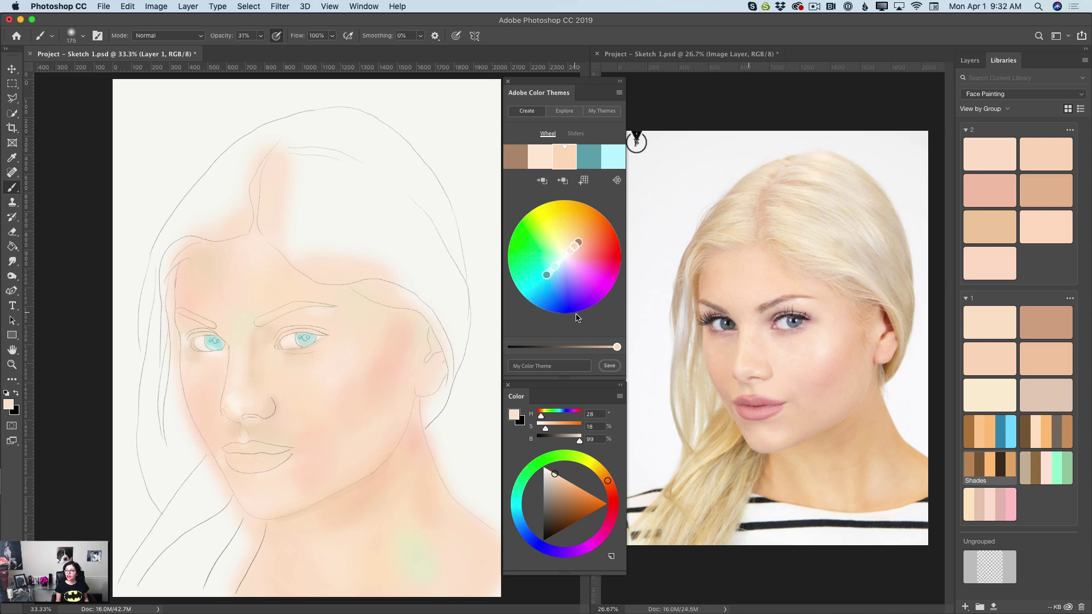
Step: Open the Color Rule dropdown in the Color Themes panel, showing Complementary checked
click(616, 182)
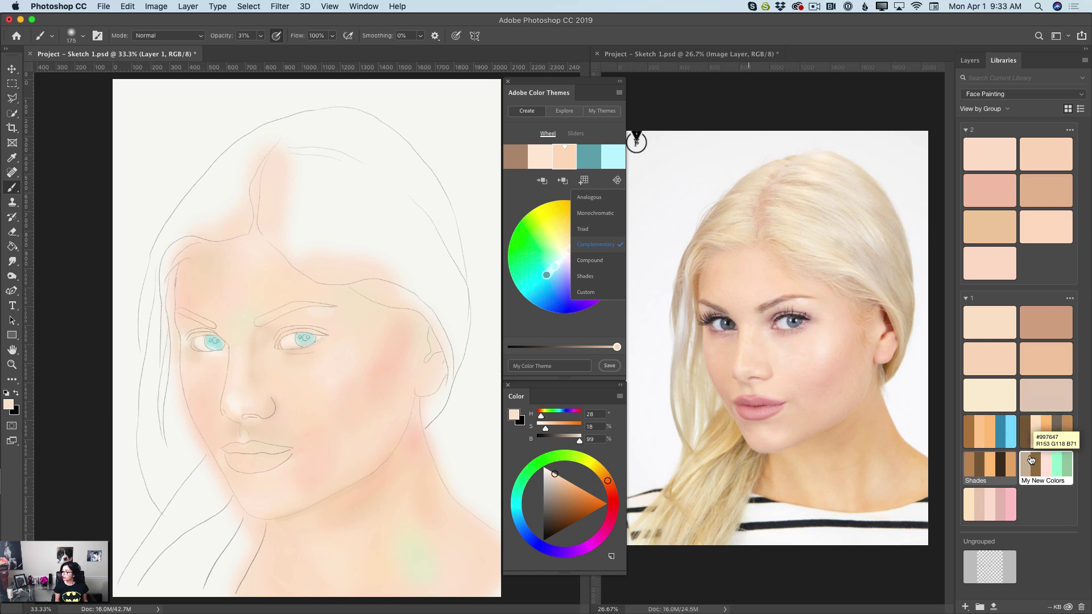
Step: Load the Complementary theme's light blue and set the brush opacity to 14%
click(1012, 434)
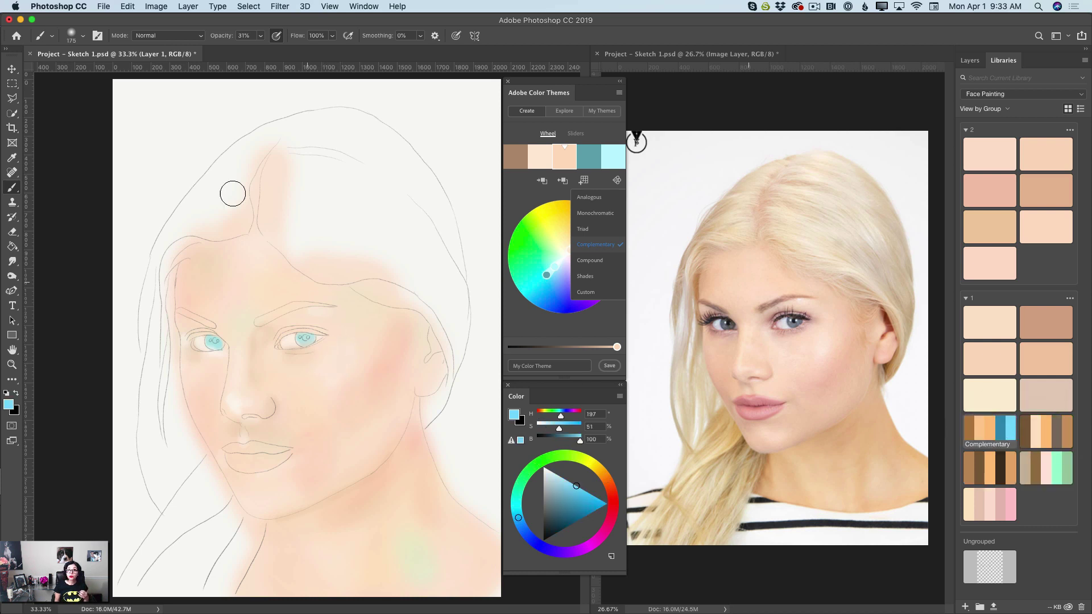
click(260, 37)
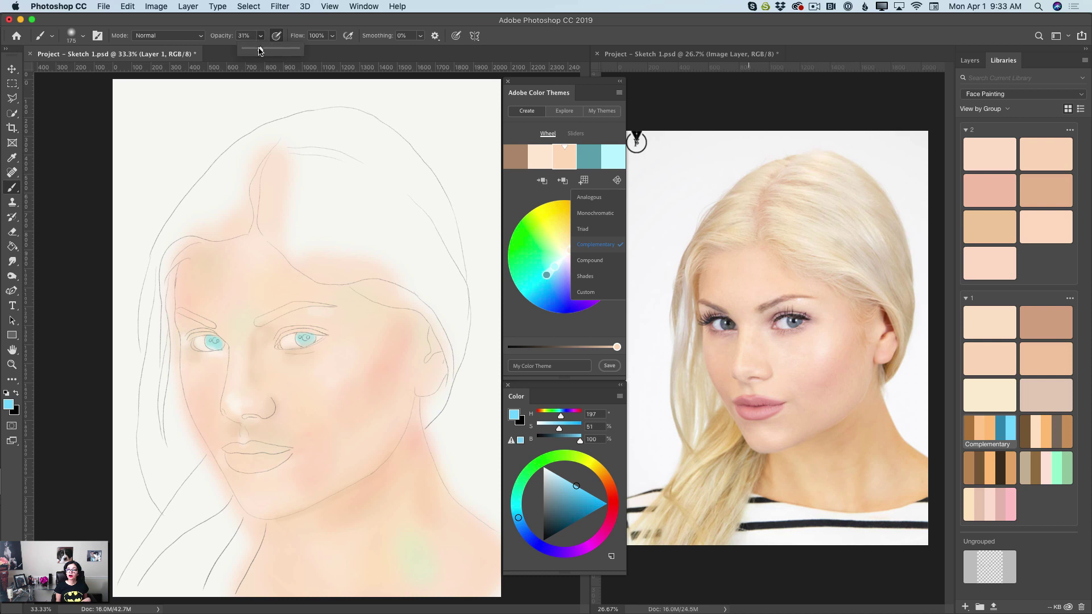
drag(259, 50, 254, 50)
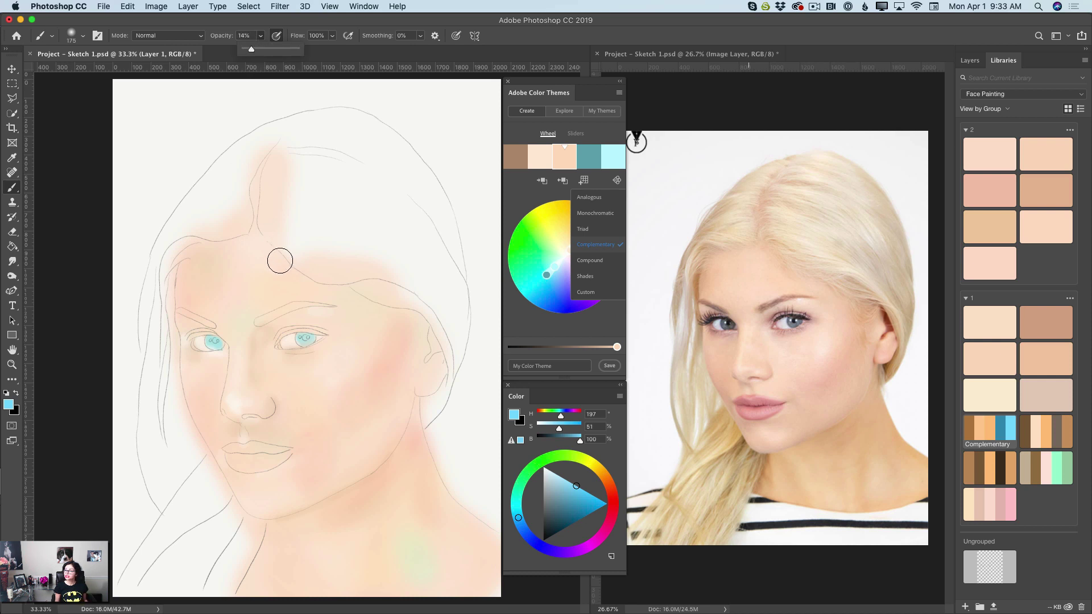
click(243, 283)
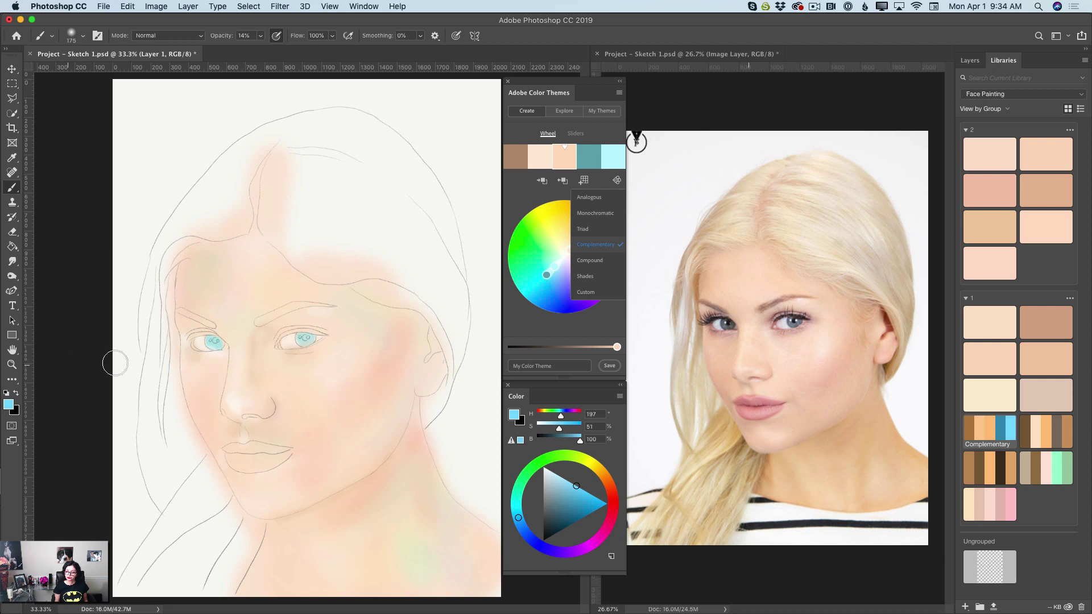
Step: Shade the cheek near the ear with the Shades theme brown, then raise brush opacity to 27%
click(968, 468)
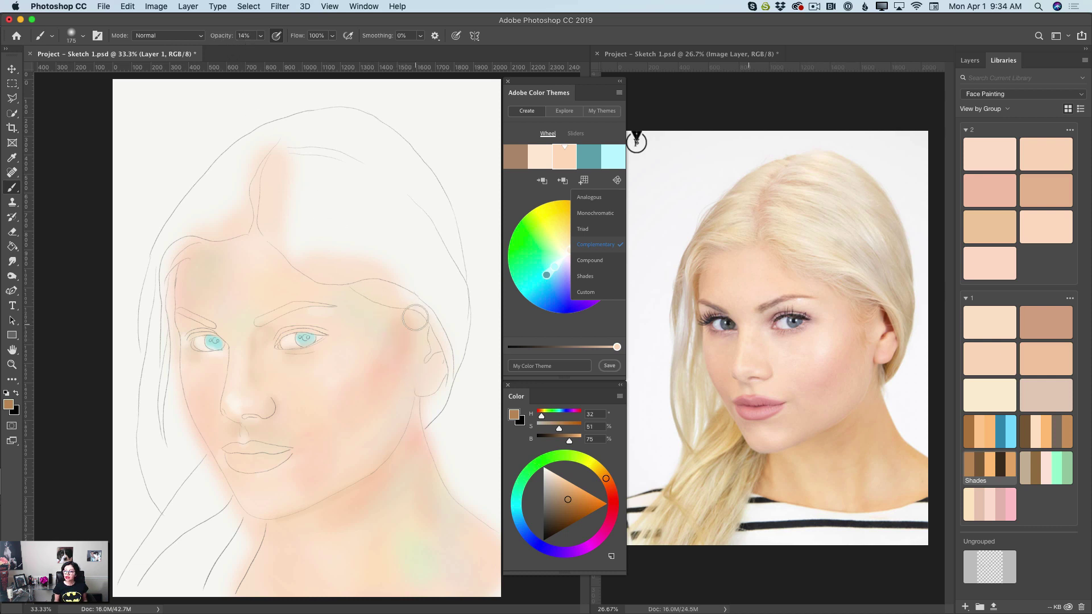
mouse_move(415, 318)
mouse_down()
mouse_move(409, 419)
mouse_move(416, 317)
mouse_move(397, 422)
mouse_move(413, 332)
mouse_move(411, 355)
mouse_up()
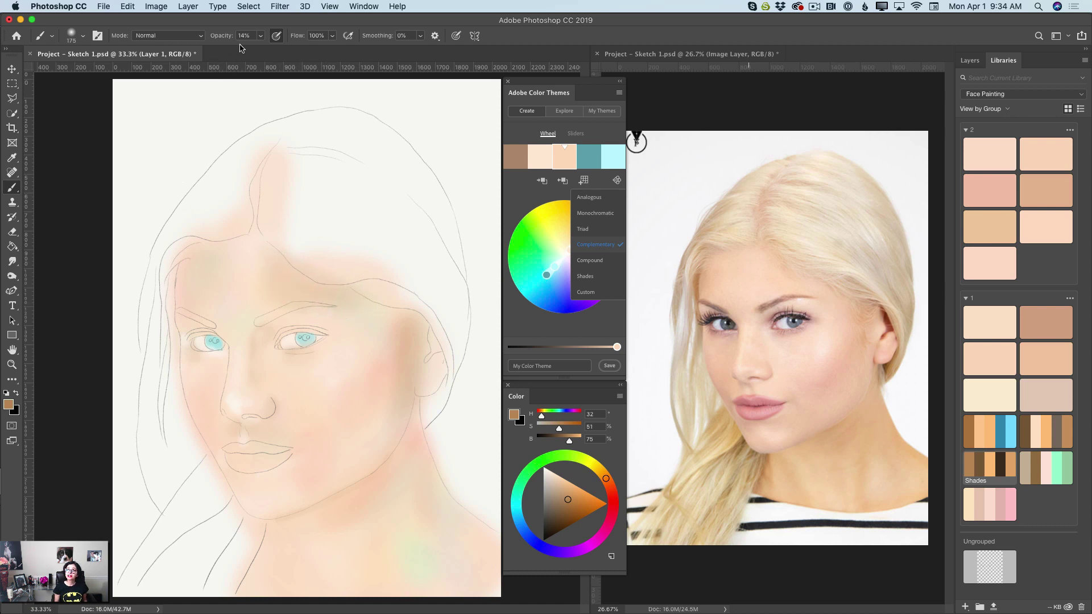
click(260, 36)
drag(261, 50, 267, 52)
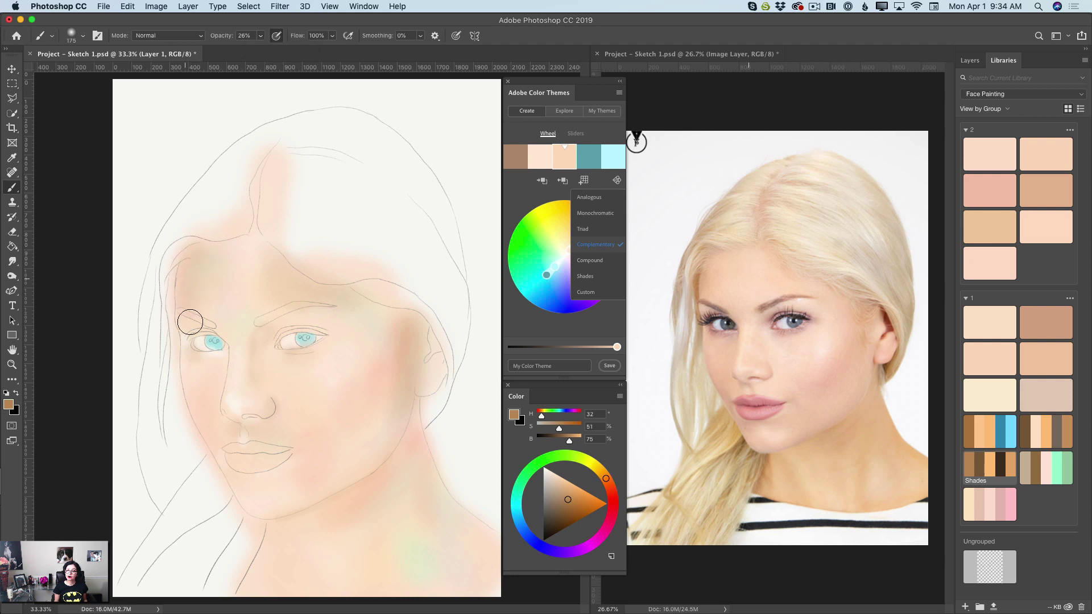
Step: Shade the left brow, eye corners and nose in darker tan, then shift the colour to orange (H 23, S 73, B 97)
mouse_move(190, 321)
mouse_down()
mouse_move(211, 292)
mouse_move(204, 277)
mouse_move(204, 331)
mouse_move(222, 280)
mouse_move(223, 337)
mouse_move(211, 353)
mouse_move(189, 331)
mouse_move(239, 357)
mouse_up()
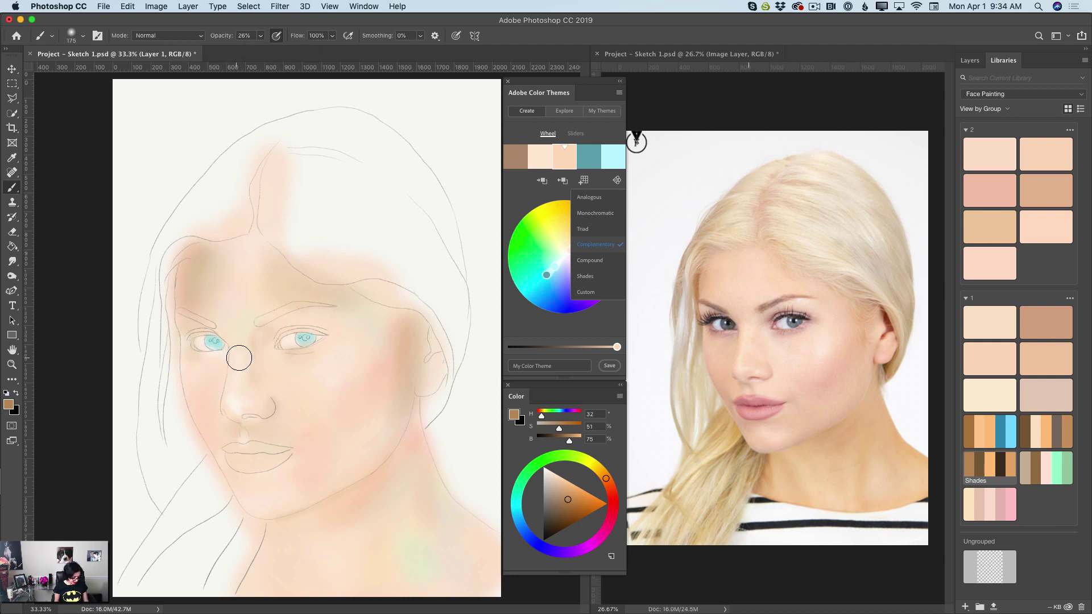
key(bracketleft)
key(bracketleft)
key(bracketleft)
key(bracketleft)
key(bracketleft)
key(bracketleft)
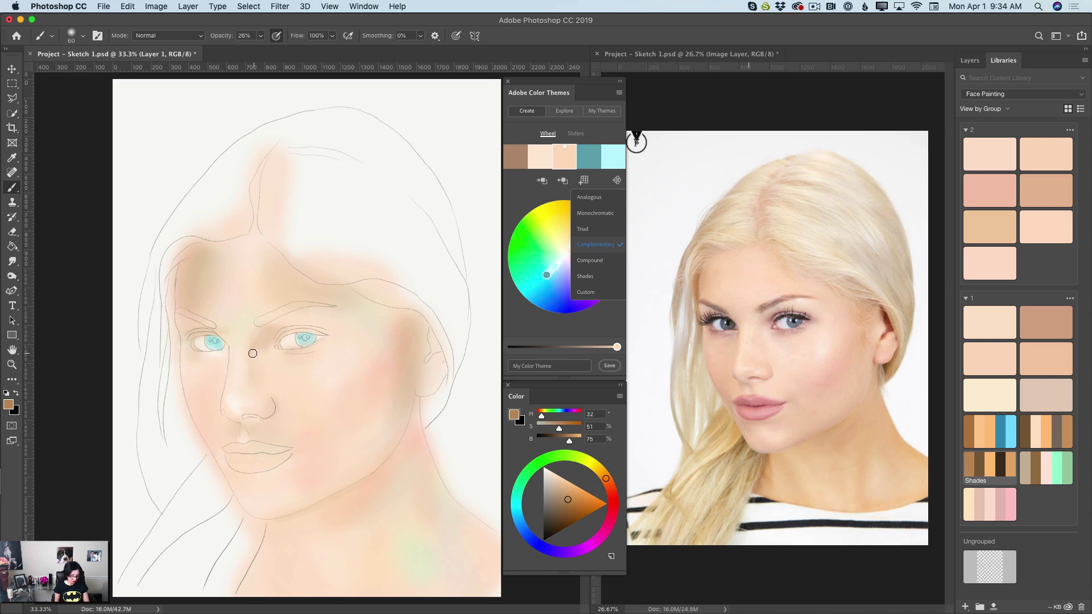
key(bracketright)
key(bracketright)
key(bracketright)
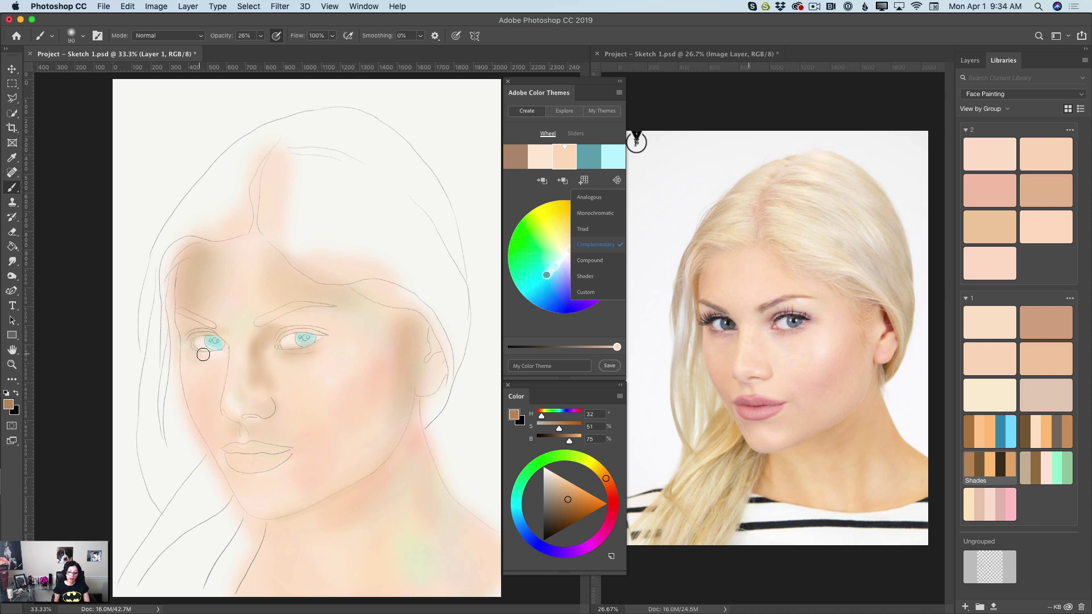
key(bracketleft)
key(bracketleft)
key(bracketleft)
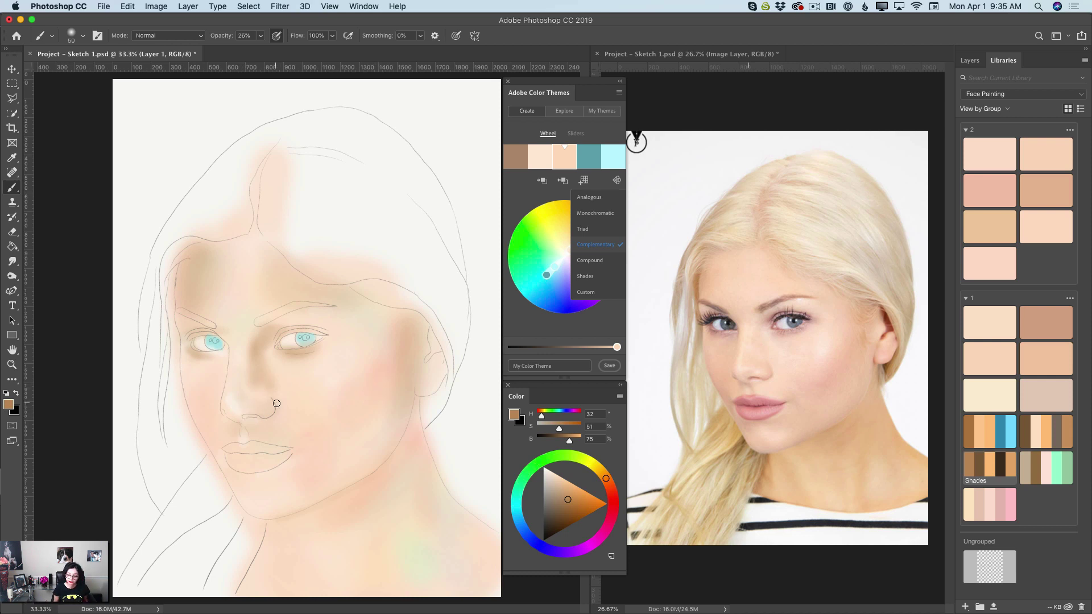
key(bracketleft)
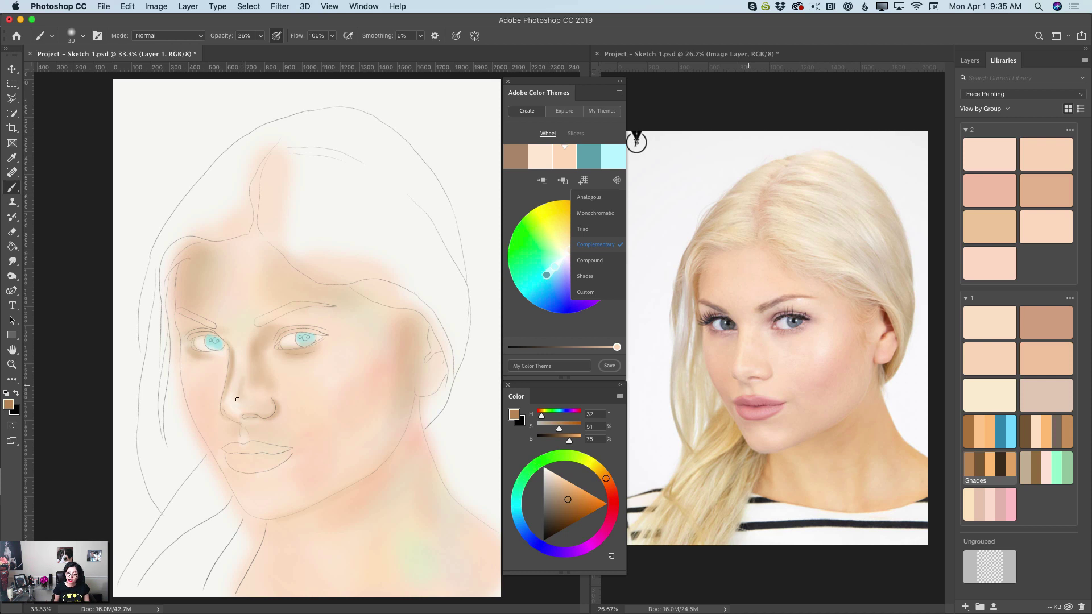
key(bracketright)
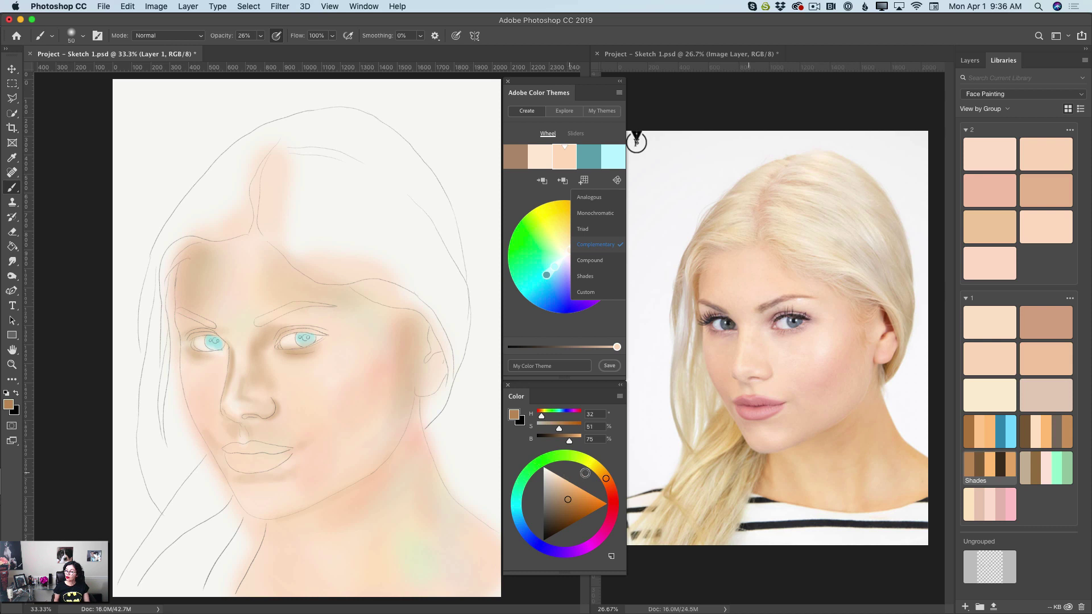
drag(607, 481, 589, 495)
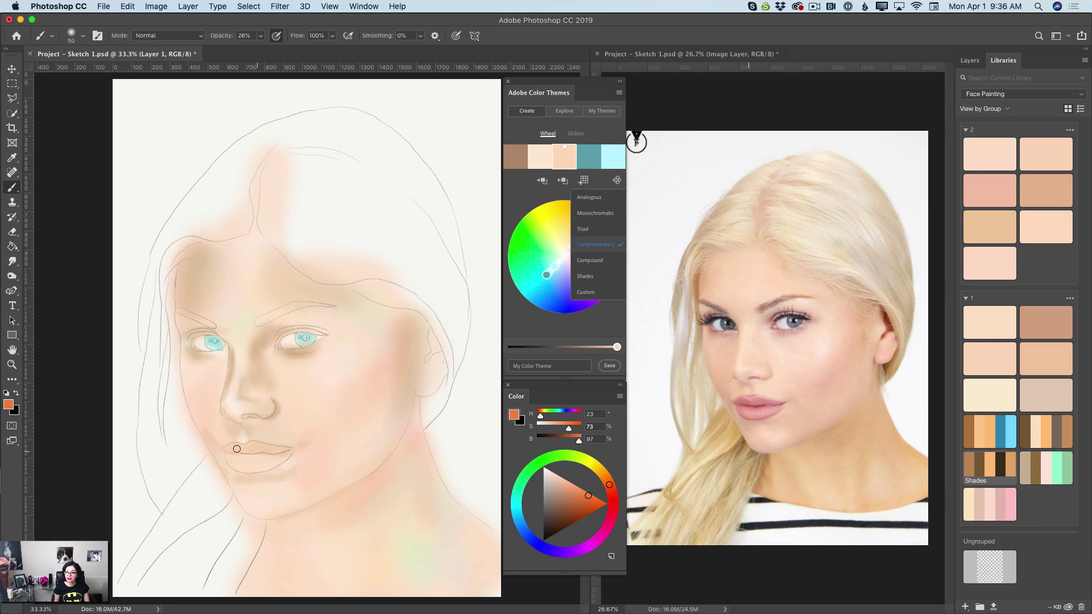
Step: Paint the lower lip orange then red, and darken along the upper lip line
drag(235, 466, 279, 460)
drag(609, 485, 587, 502)
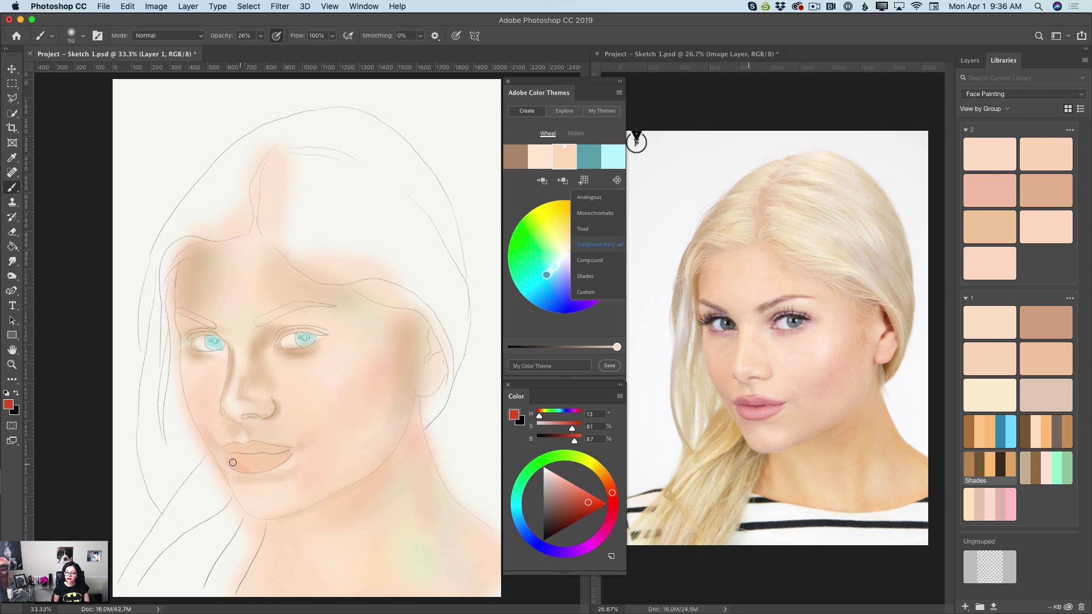
drag(233, 463, 269, 464)
drag(248, 454, 263, 449)
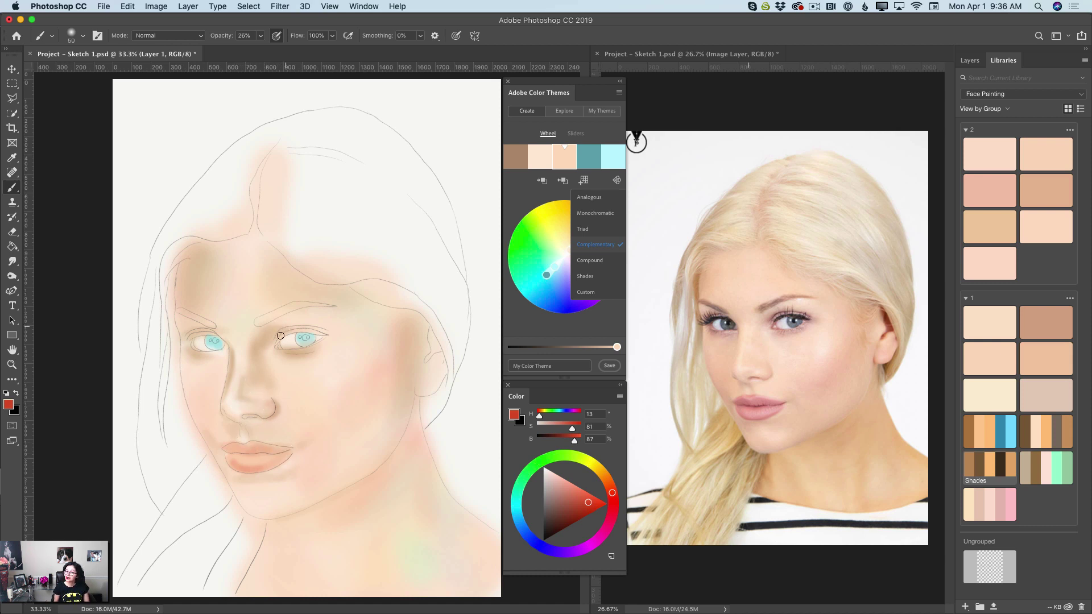
Step: Tint around the right eye pink and paint soft blush on both cheeks with a 200 brush
drag(279, 334, 307, 337)
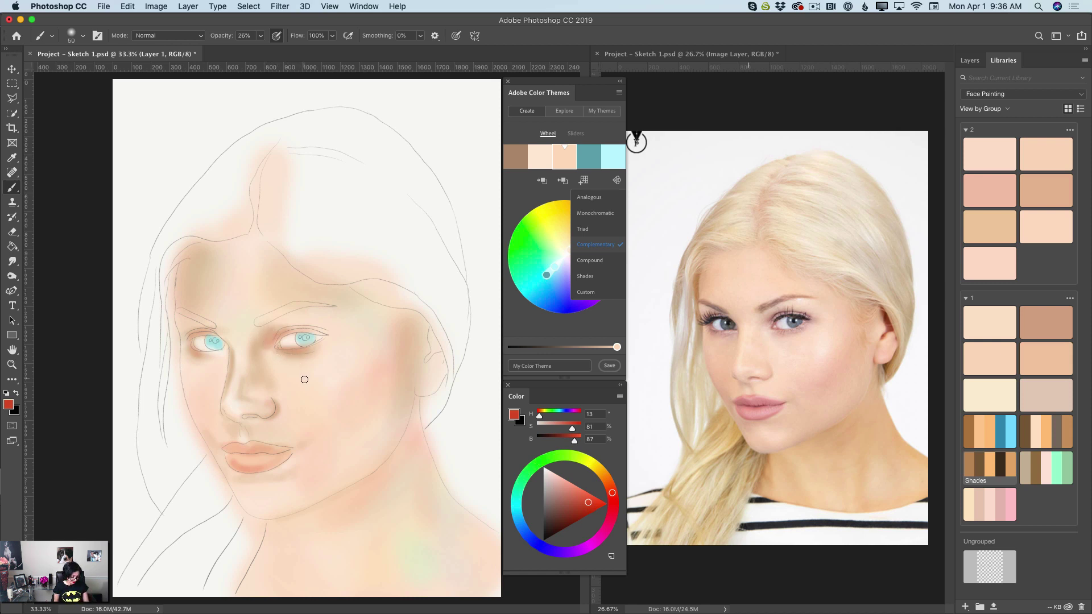
key(bracketright)
key(bracketright)
key(bracketright)
key(bracketright)
key(bracketright)
key(bracketright)
key(bracketright)
key(bracketright)
key(bracketright)
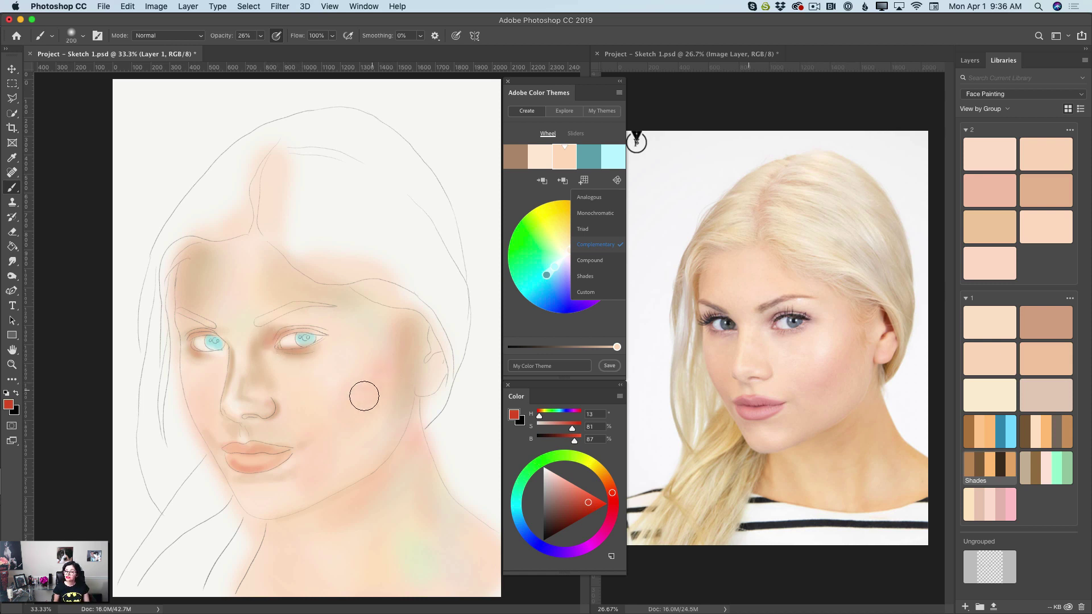
mouse_move(366, 393)
mouse_down()
mouse_move(400, 330)
mouse_move(400, 423)
mouse_move(356, 390)
mouse_up()
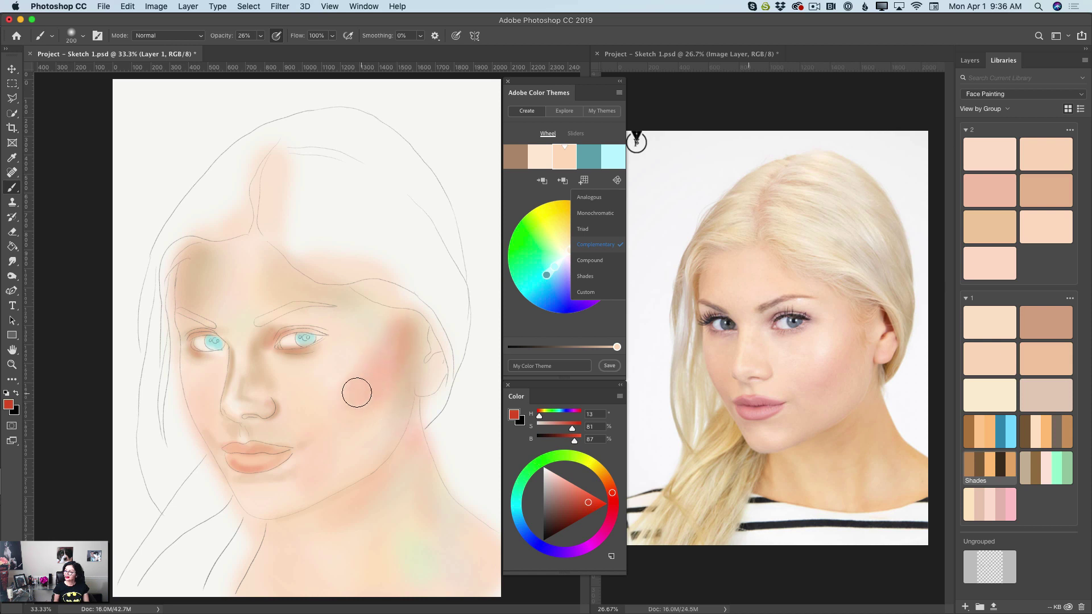
mouse_move(258, 438)
mouse_down()
mouse_move(207, 398)
mouse_move(217, 421)
mouse_up()
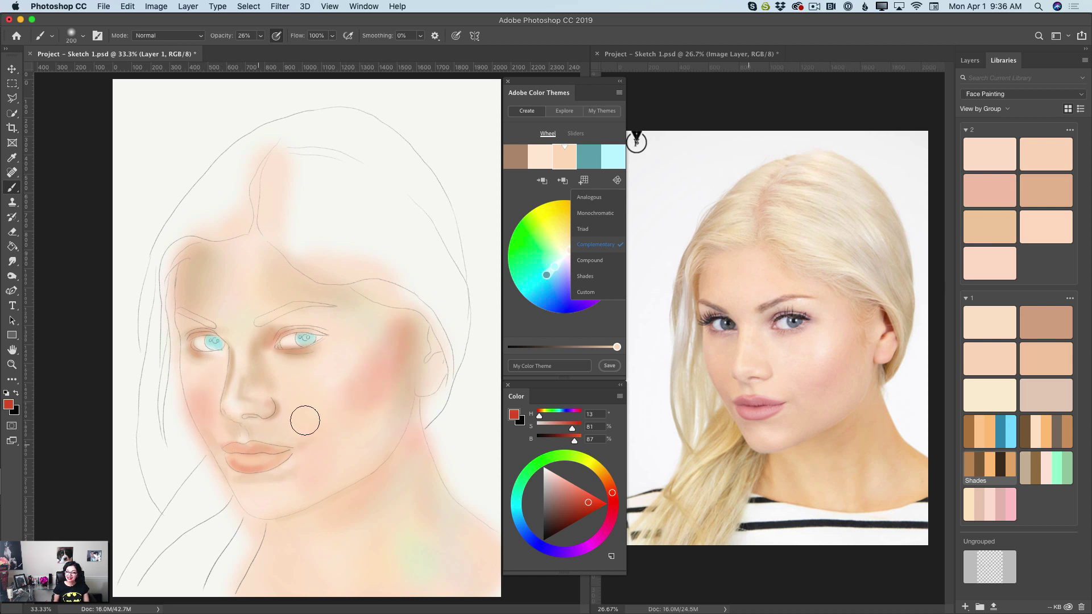
mouse_move(343, 392)
mouse_down()
mouse_move(336, 430)
mouse_move(362, 377)
mouse_move(385, 366)
mouse_move(375, 426)
mouse_up()
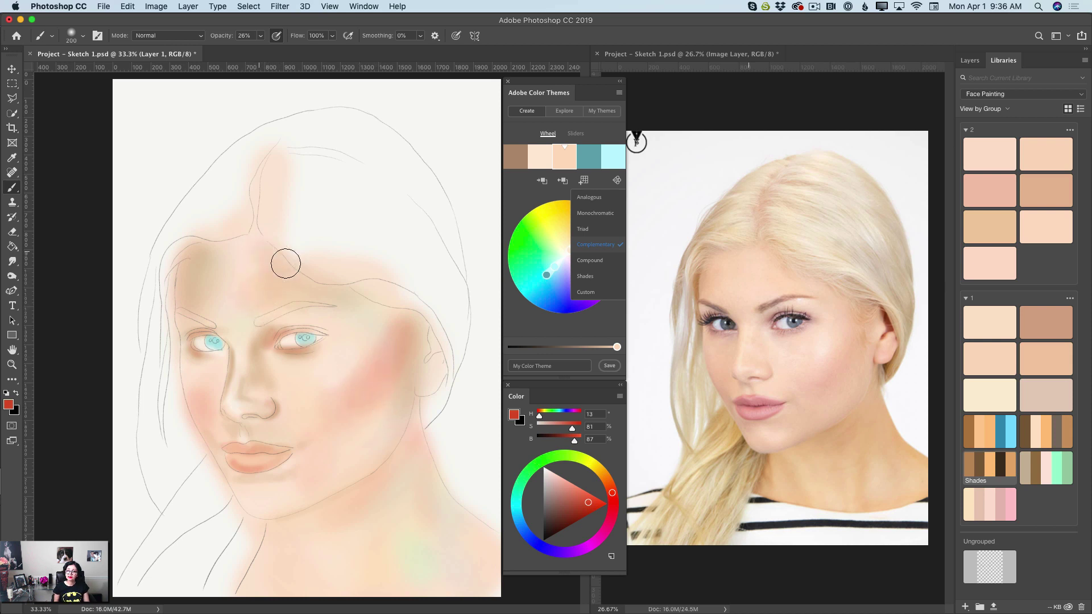
click(8, 404)
Step: Choose near-white as the paint colour, raise opacity from 26% to 65%, and resize the brush to 150
click(799, 324)
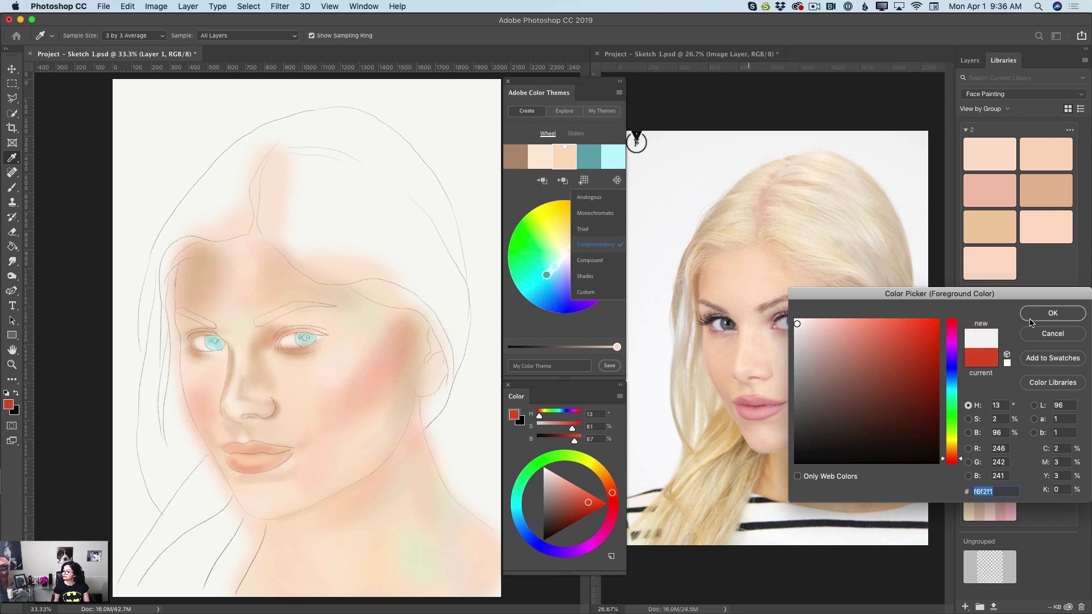
click(1052, 313)
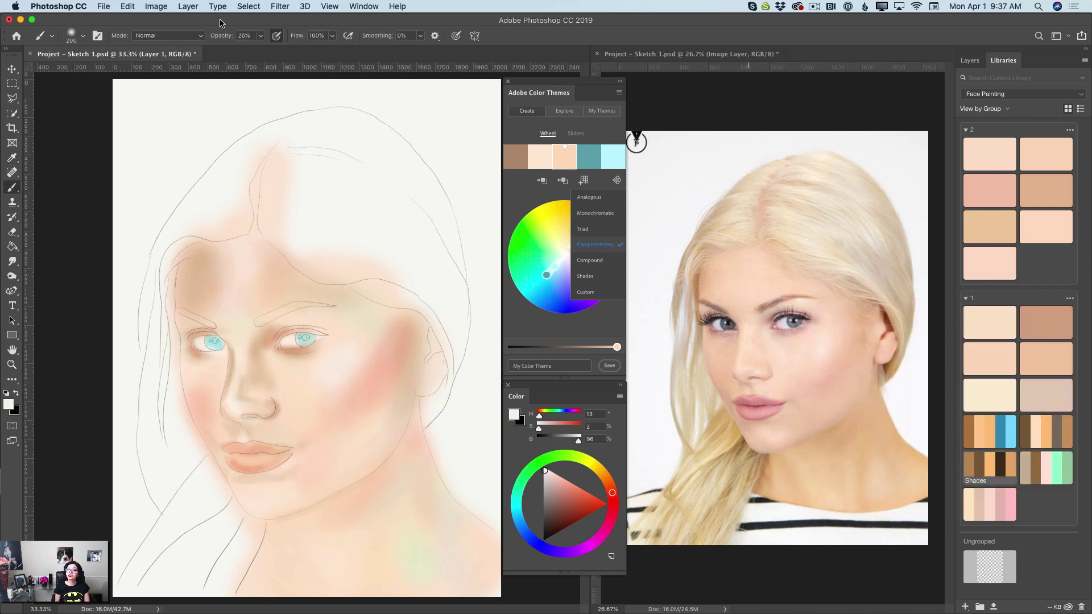
click(259, 38)
drag(260, 50, 280, 49)
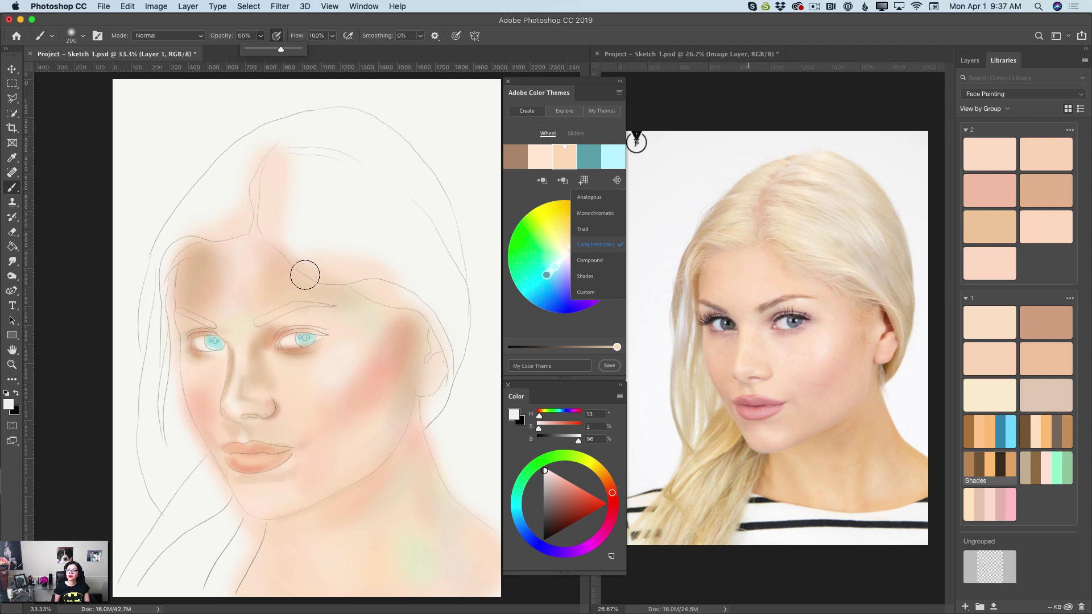
key(bracketleft)
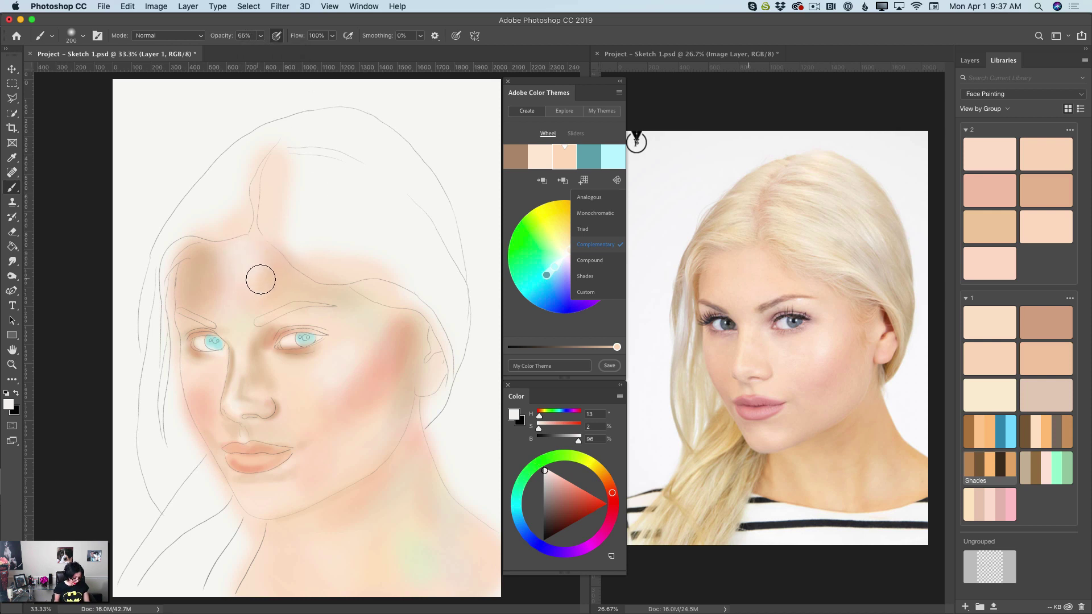
key(bracketleft)
key(bracketleft)
key(bracketleft)
key(bracketleft)
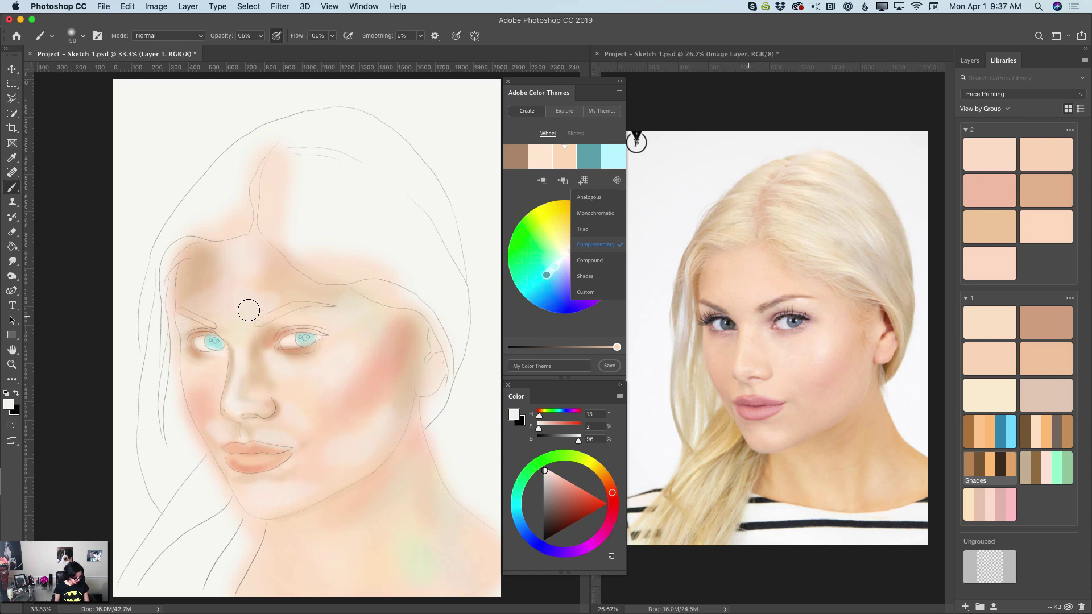
key(bracketright)
key(bracketright)
key(bracketright)
Step: Sample light skin tones from the cheek, nose and forehead and blend them across the face
key(i)
click(356, 382)
key(b)
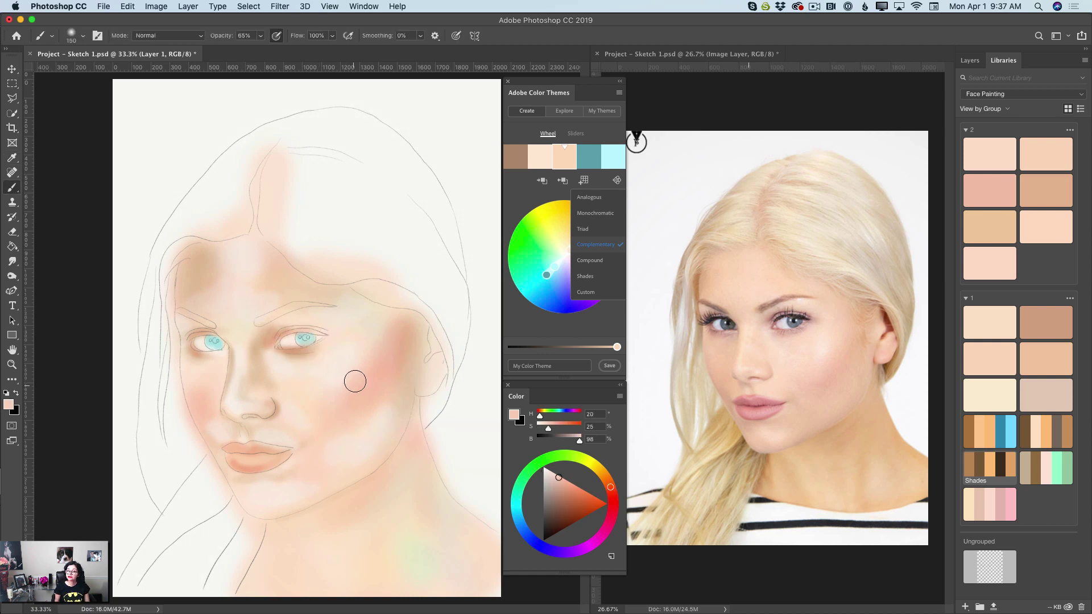
alt+click(372, 423)
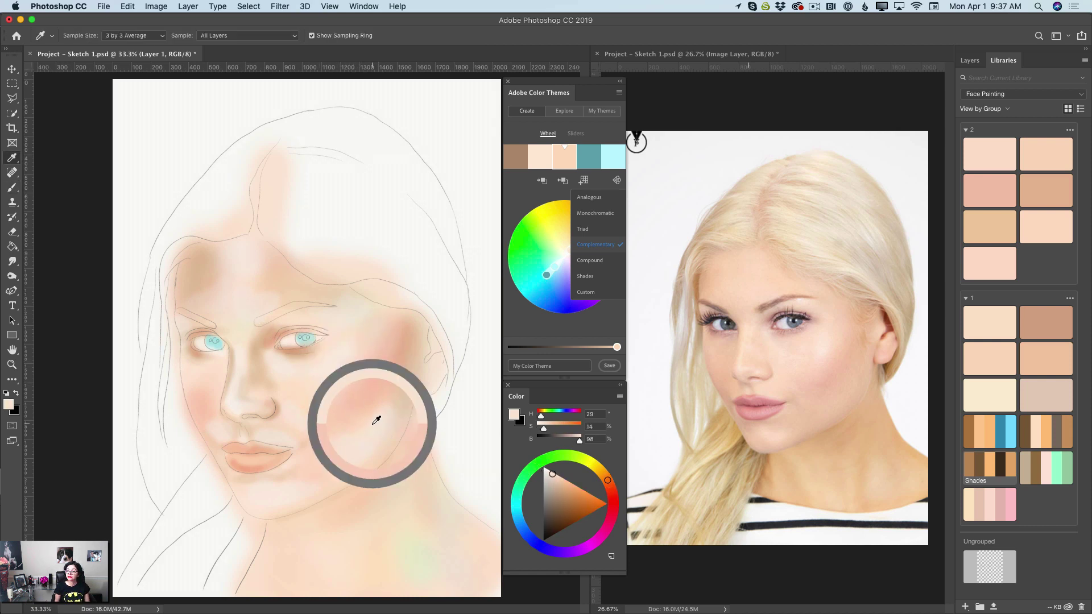
alt+click(287, 380)
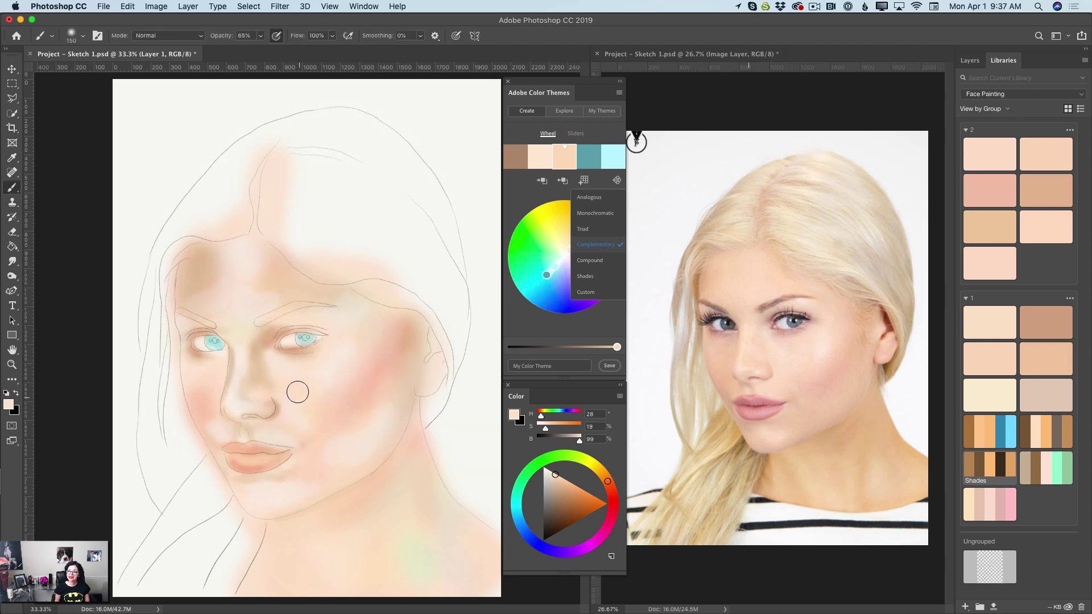
alt+click(249, 362)
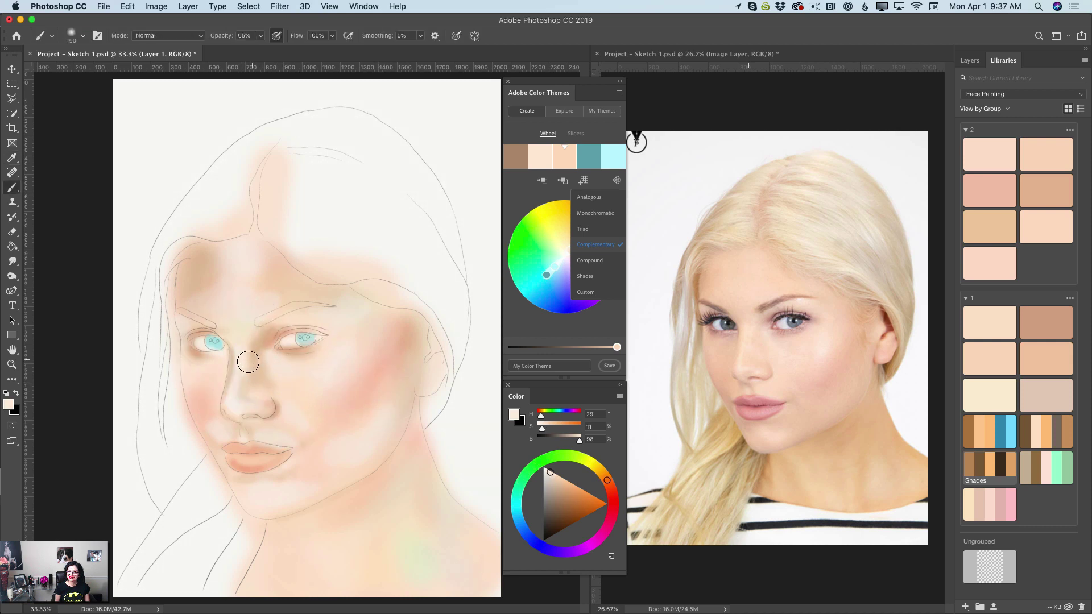
alt+click(288, 384)
alt+click(230, 276)
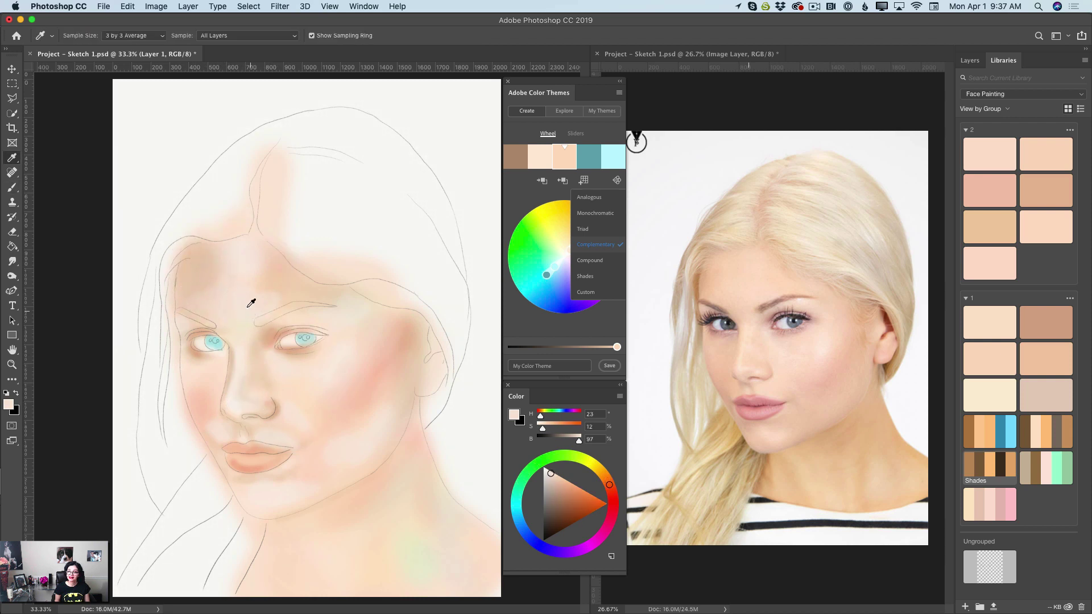
alt+click(252, 276)
Step: Blend warmer and pinker cheek tones, end on pale cream (H 26, S 12, B 97), and shrink the brush to 60
alt+click(220, 391)
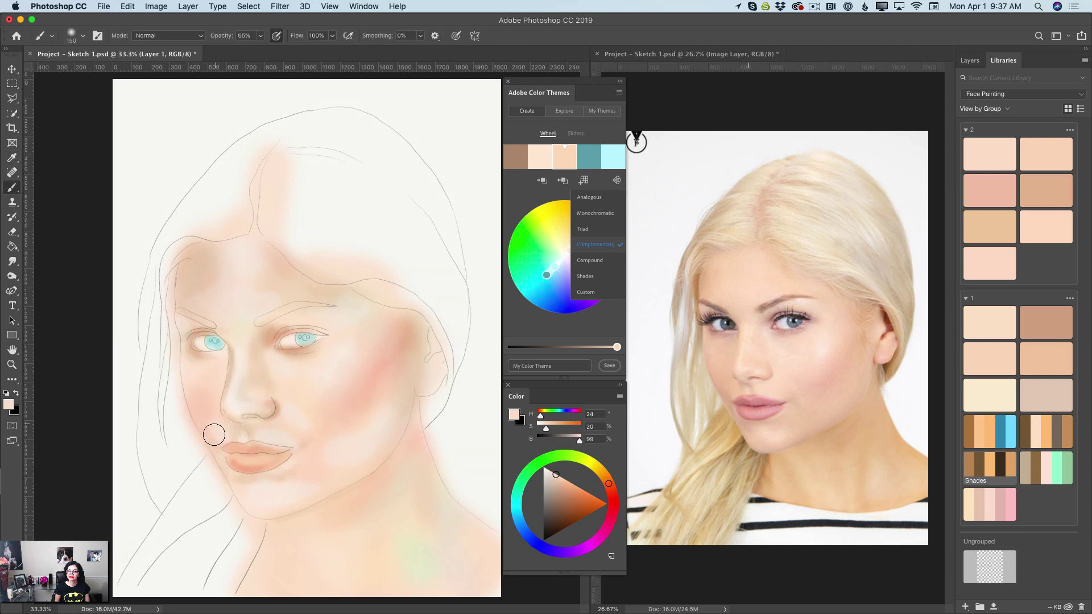
alt+click(302, 430)
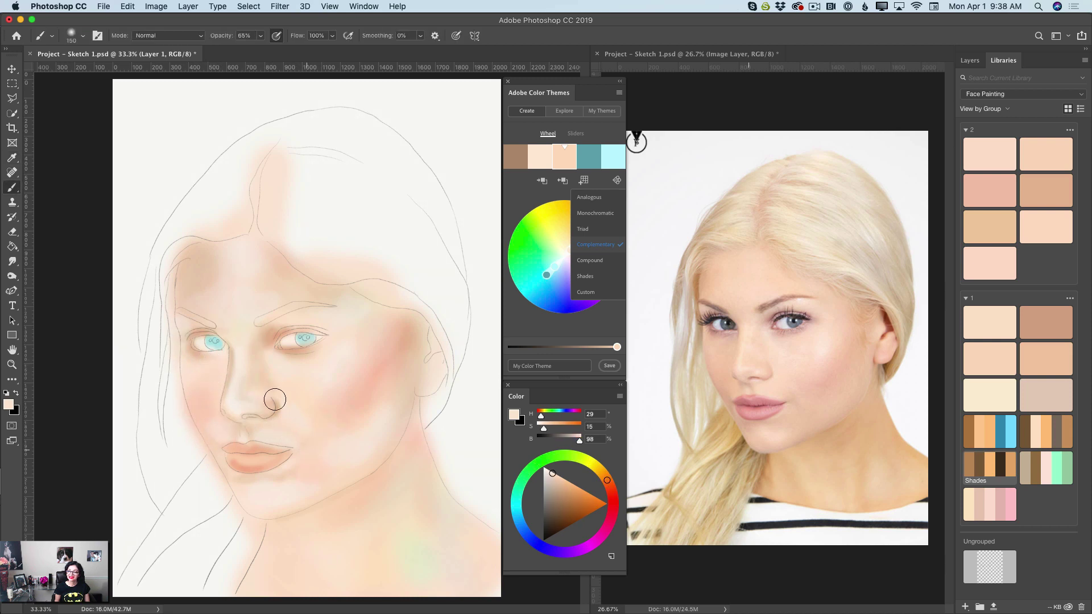
alt+click(260, 384)
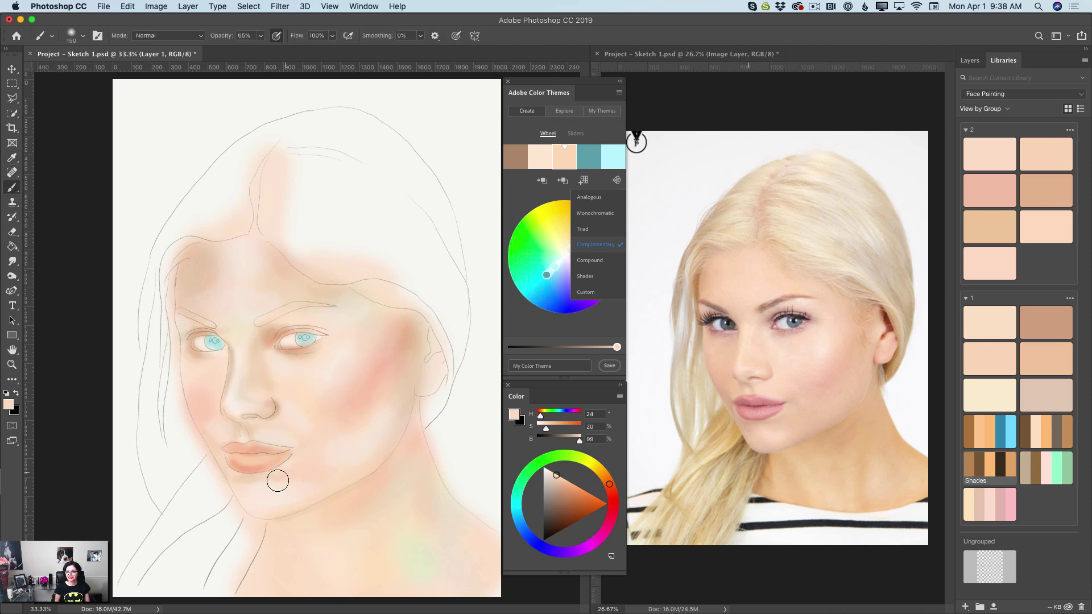
alt+click(338, 446)
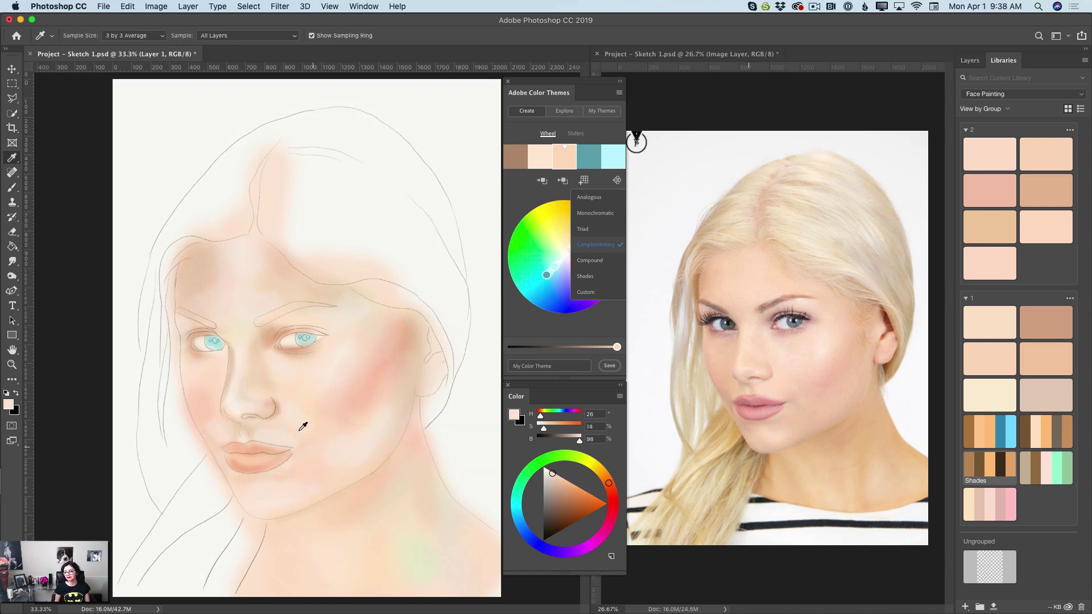
alt+click(299, 432)
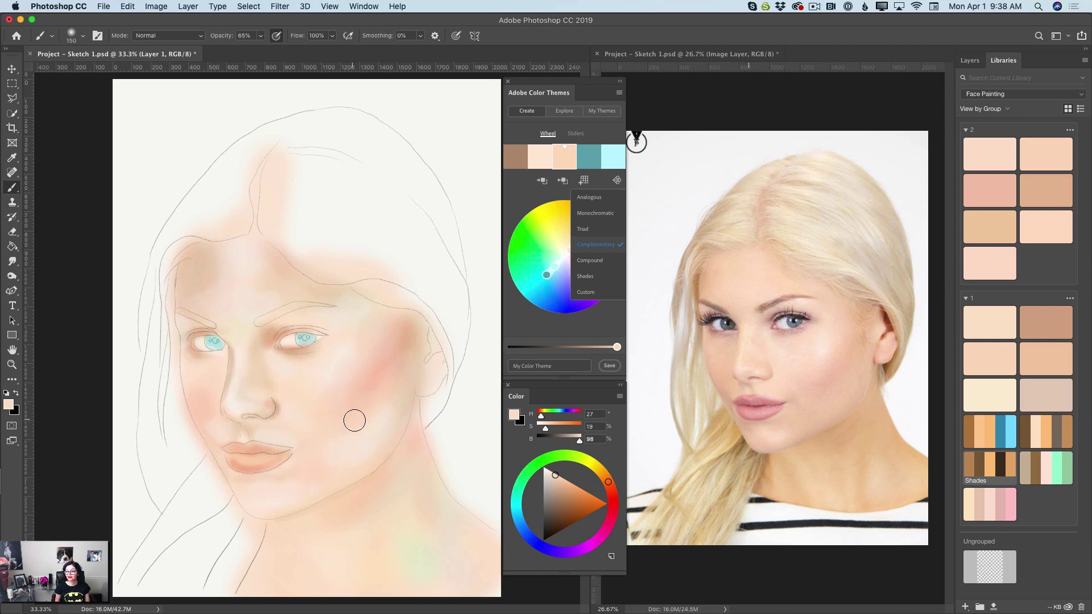
alt+click(384, 361)
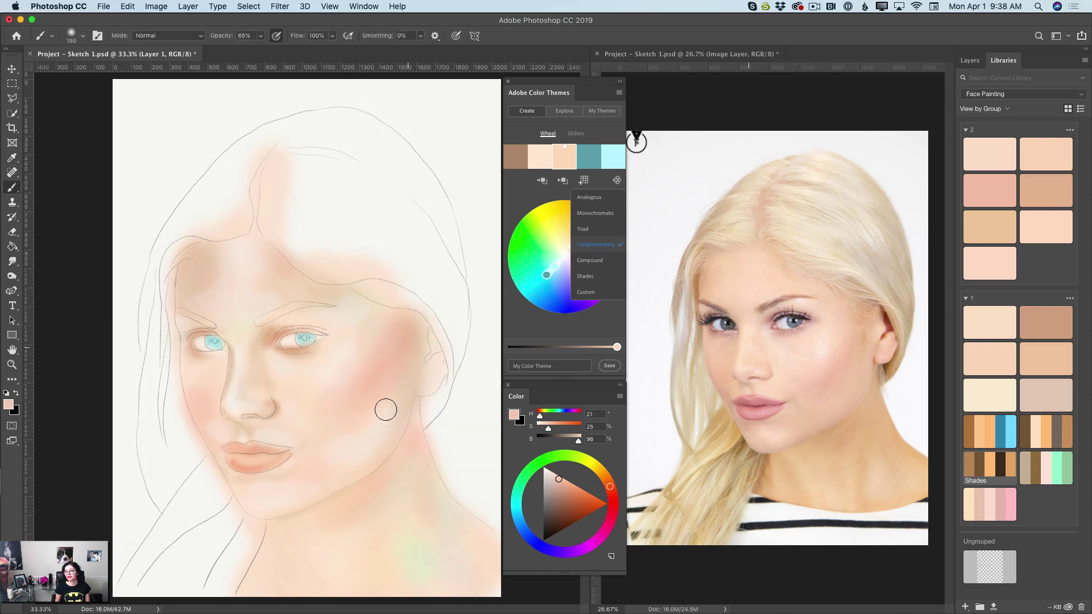
alt+click(397, 391)
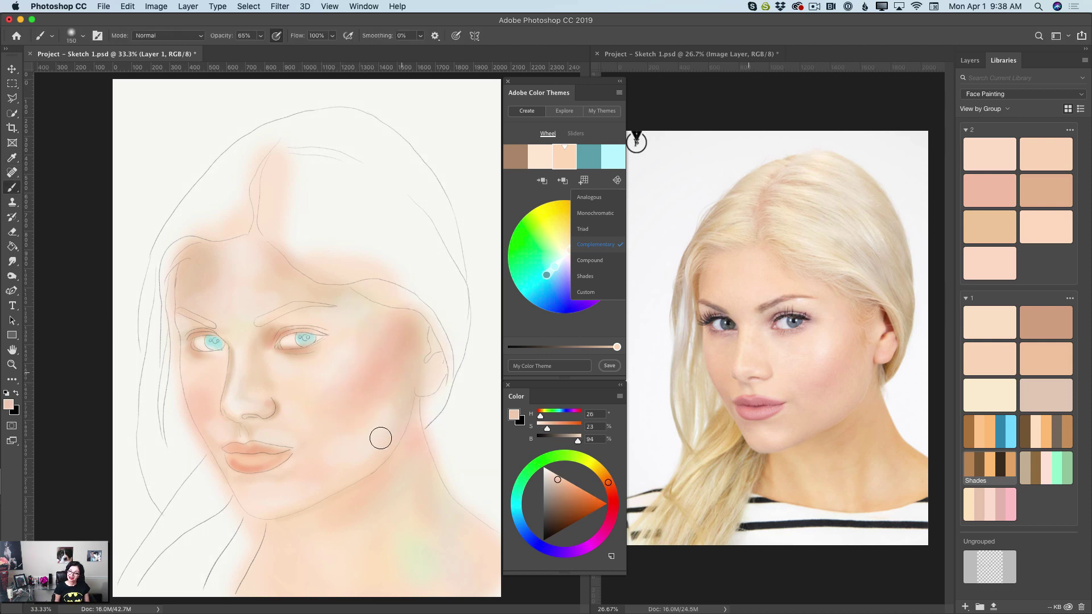
alt+click(316, 319)
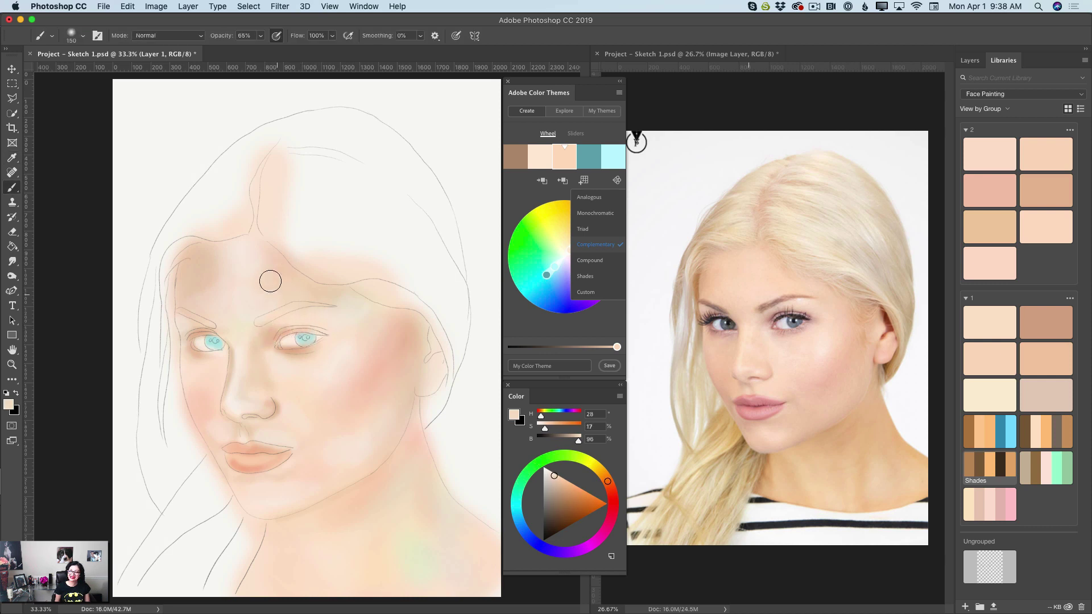
alt+click(222, 293)
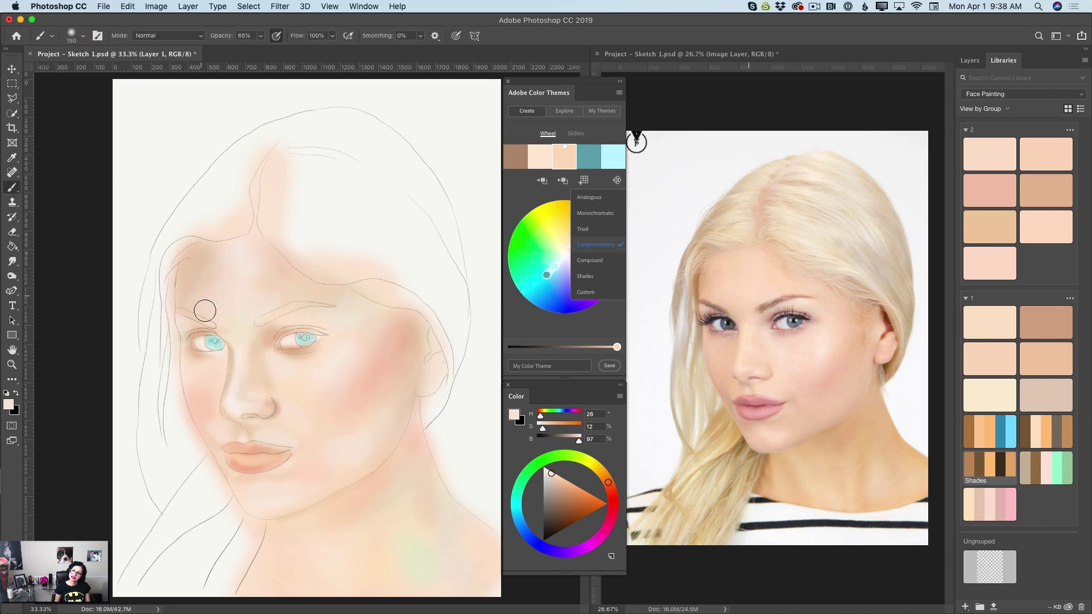
key(bracketleft)
key(bracketleft)
key(bracketleft)
key(bracketleft)
key(bracketleft)
key(bracketleft)
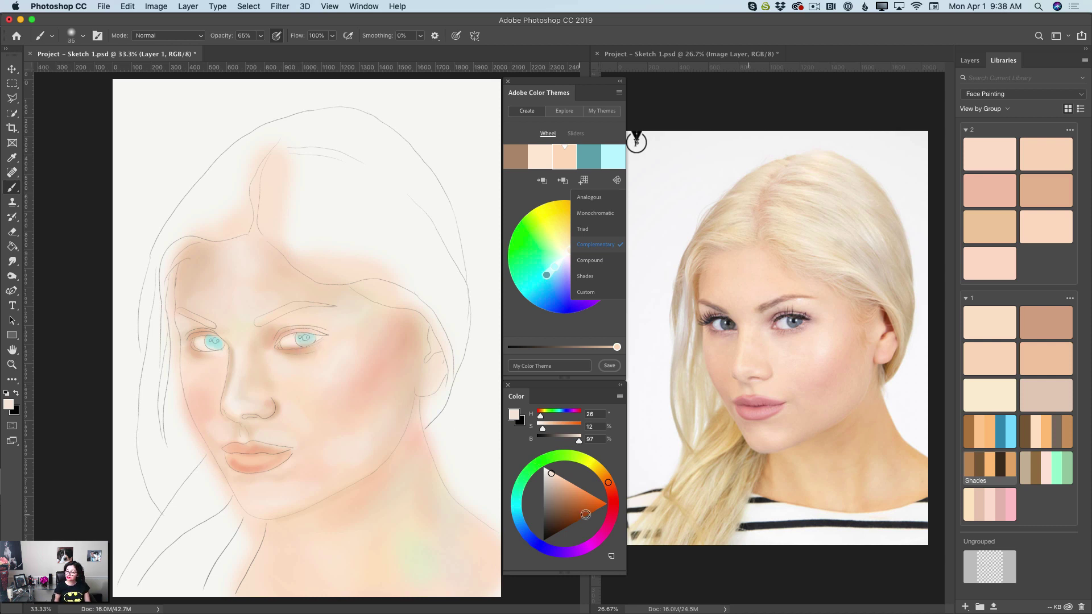
Step: Paint deep navy eyeliner at 100% opacity along both upper eyelids, then shift the colour toward coral
click(535, 543)
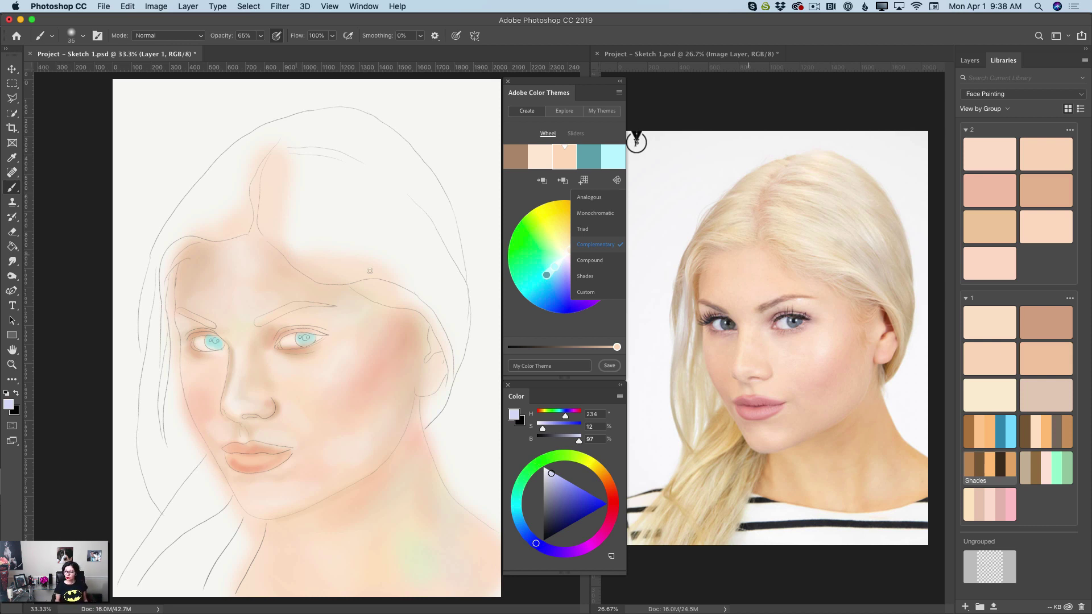
drag(560, 474, 556, 528)
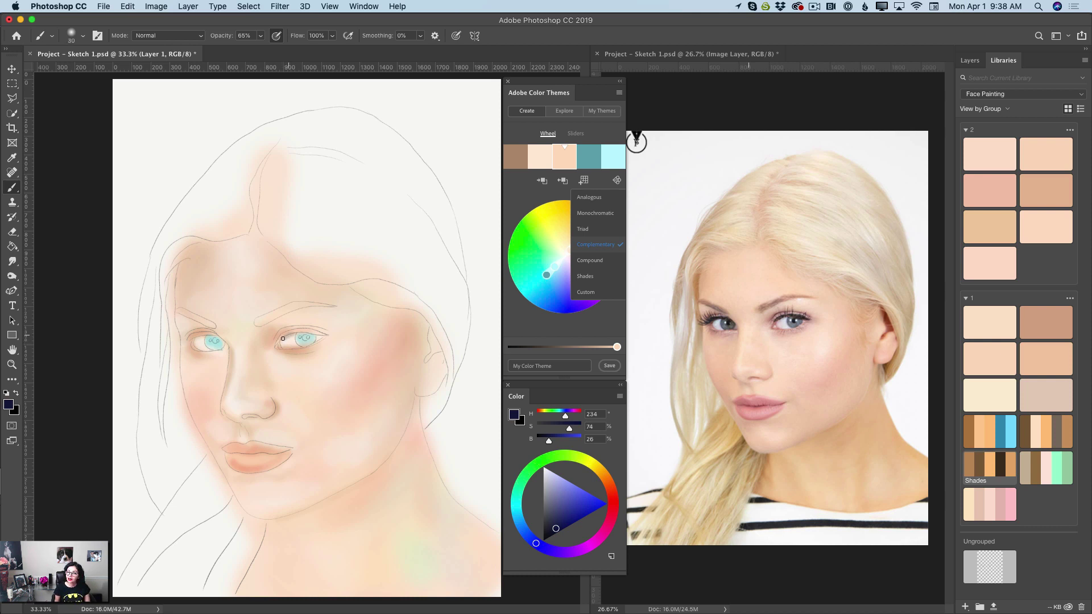
click(261, 35)
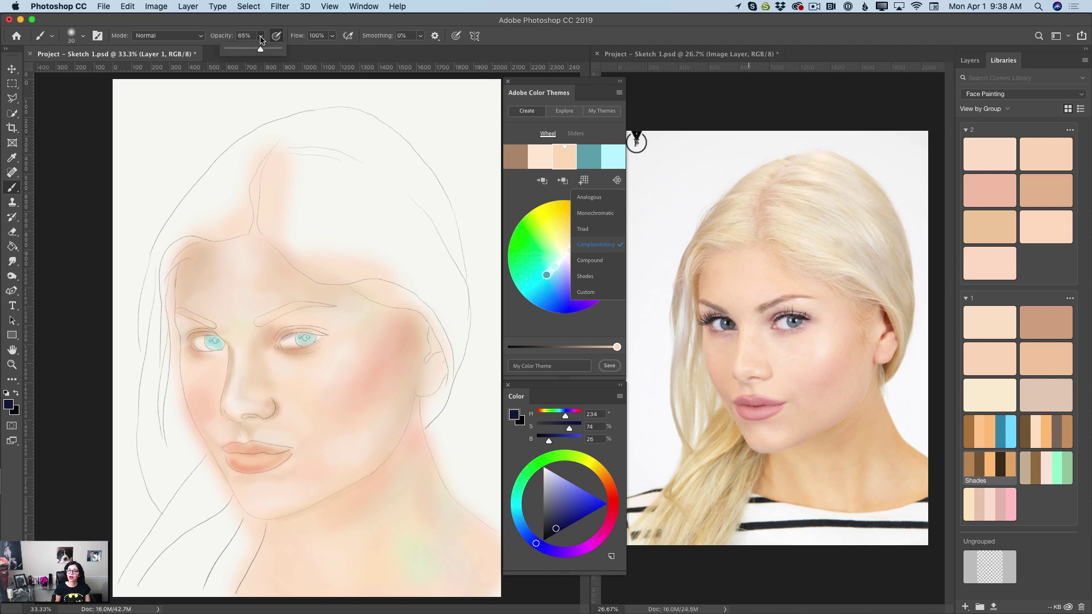
drag(260, 50, 285, 50)
click(284, 337)
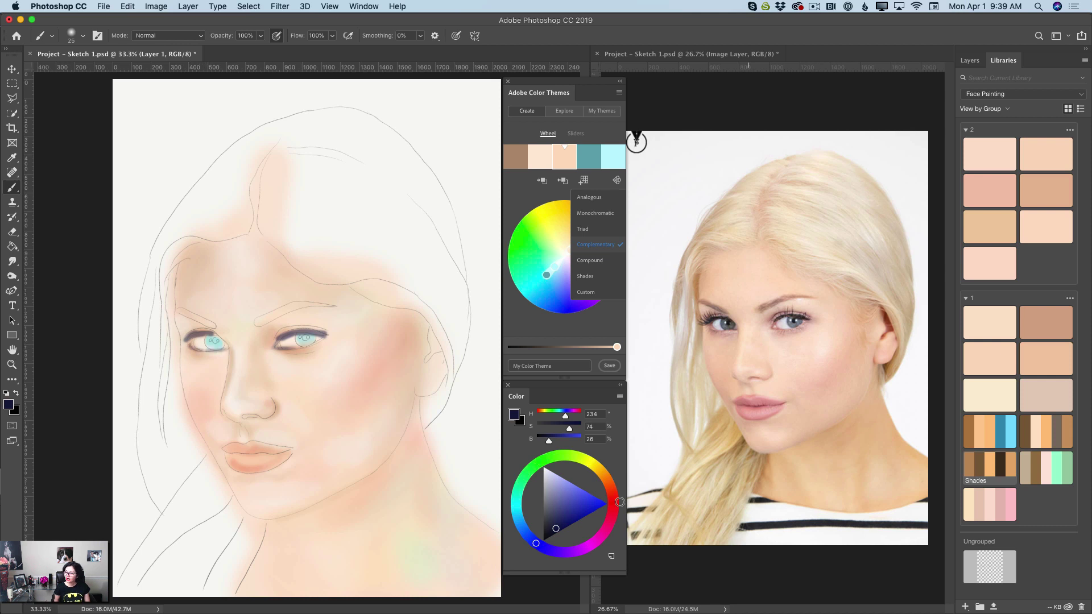
mouse_move(619, 502)
mouse_down()
mouse_move(608, 484)
mouse_move(578, 488)
mouse_up()
Step: Tint the lower lids with bright coral, undoing one stroke with Edit > Undo Brush Tool
click(581, 497)
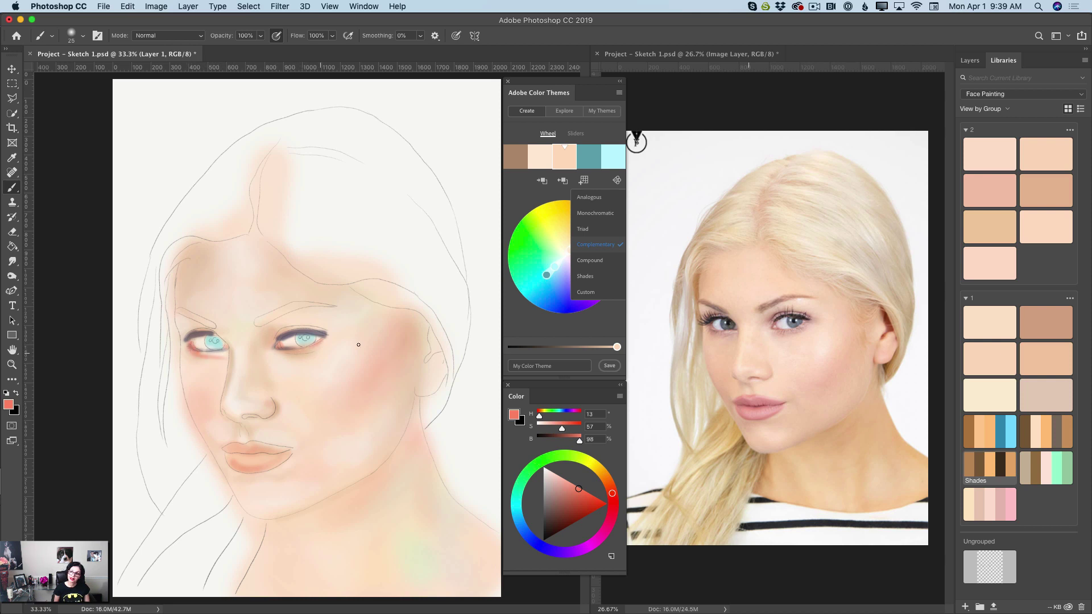
click(126, 6)
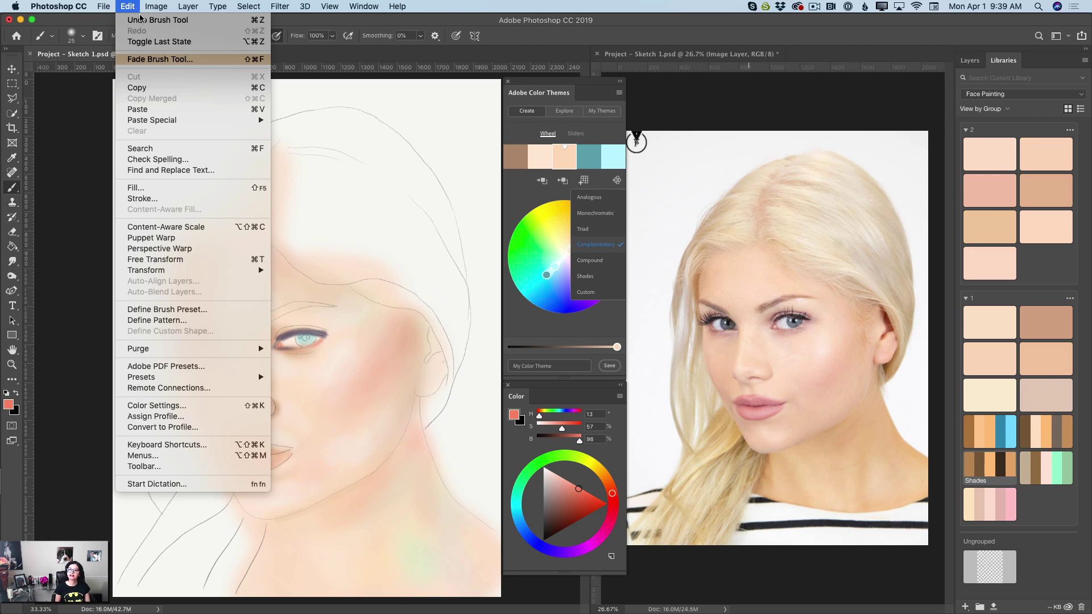
click(143, 19)
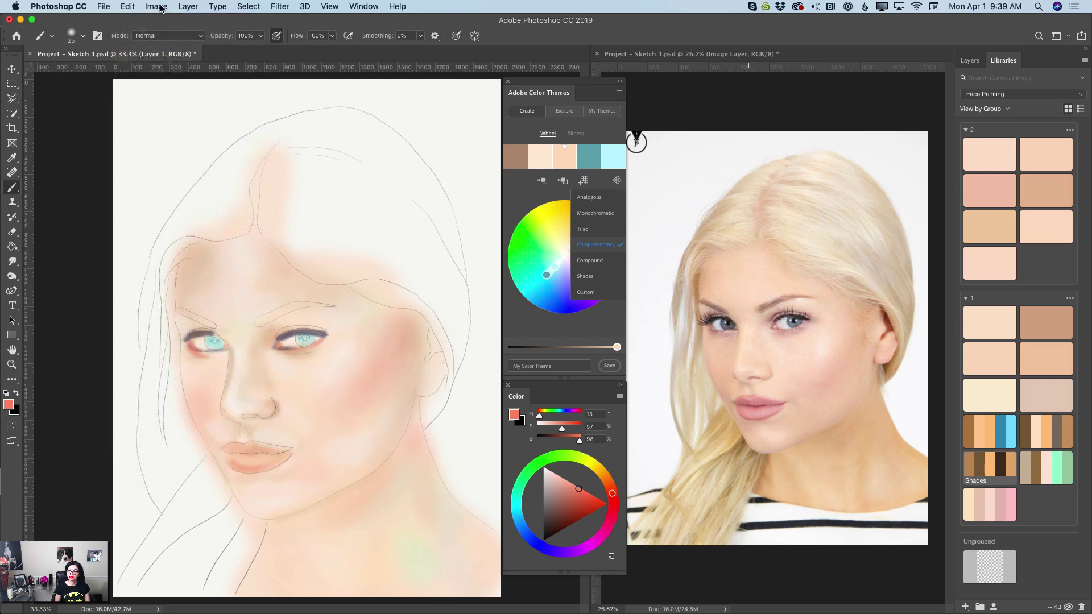
click(126, 5)
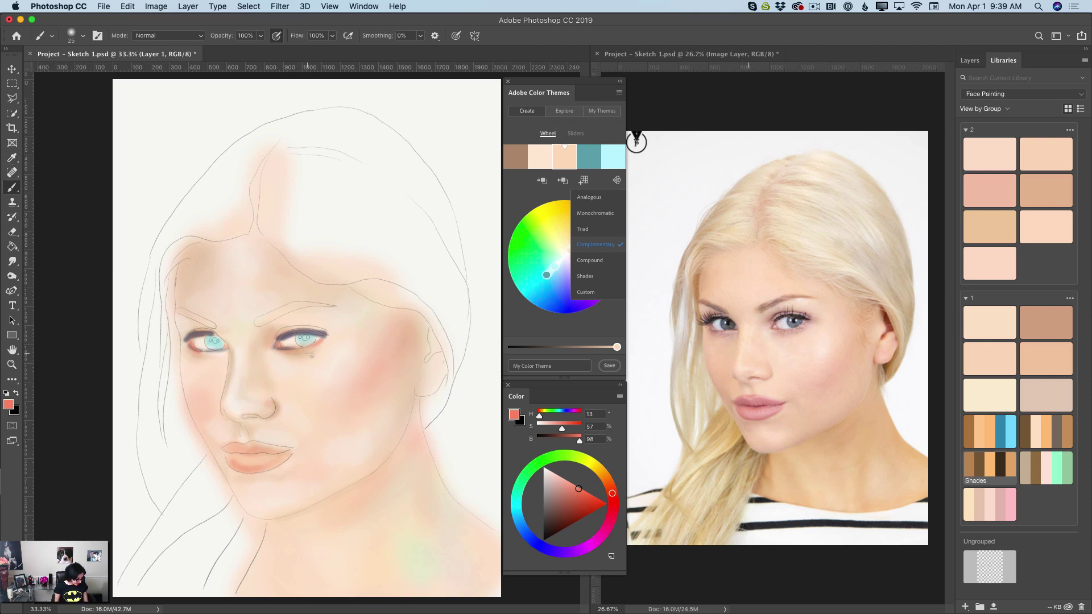
Step: Blend sampled peach and skin tones around both eyes, then pick up a muted mauve-grey (H 319, S 9, B 52)
key(i)
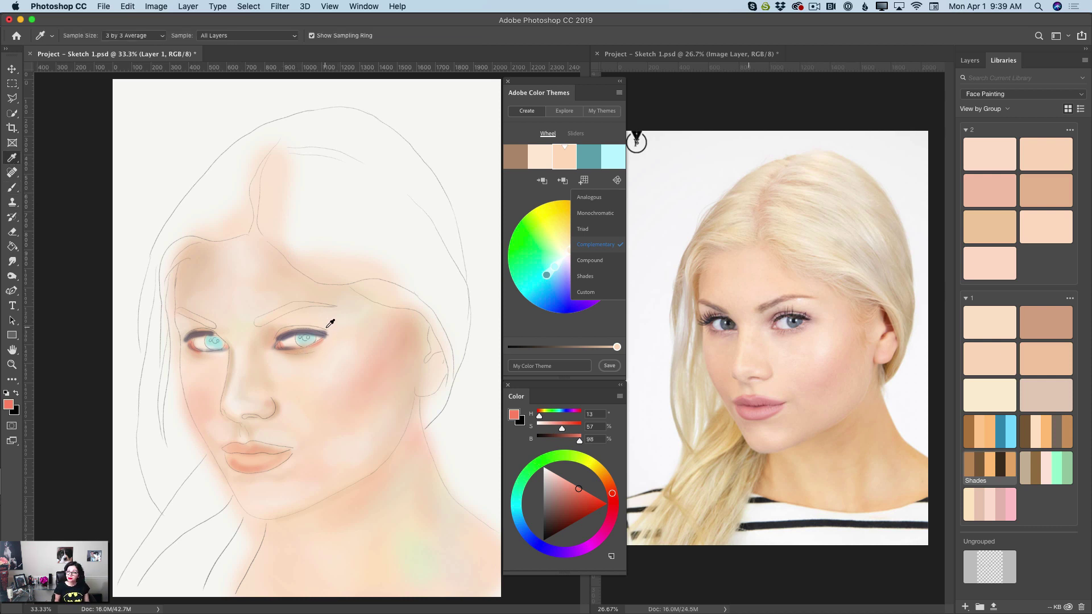
click(327, 328)
key(b)
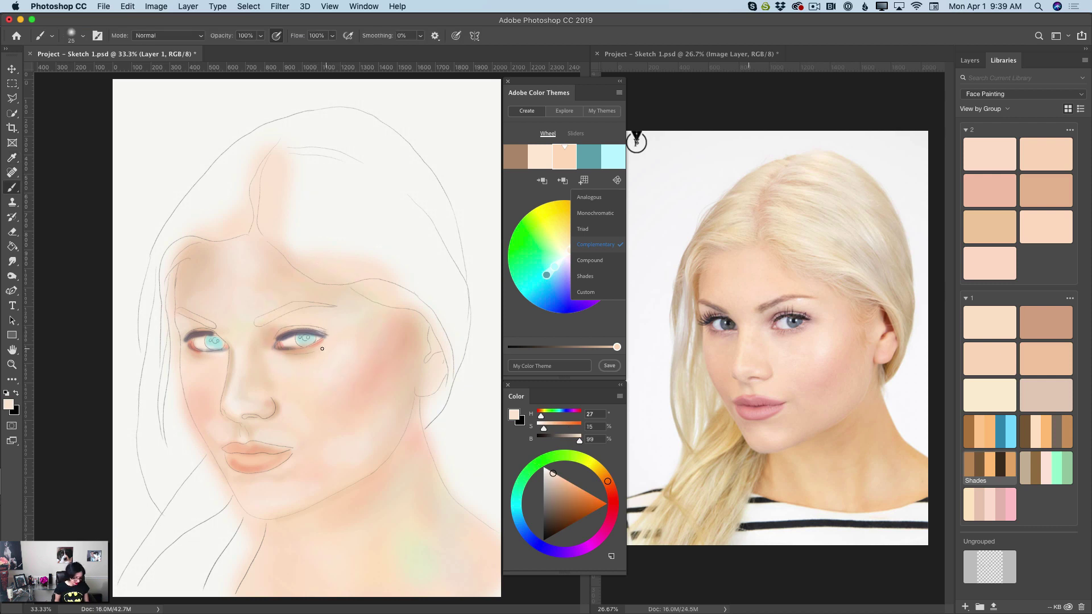
alt+click(278, 335)
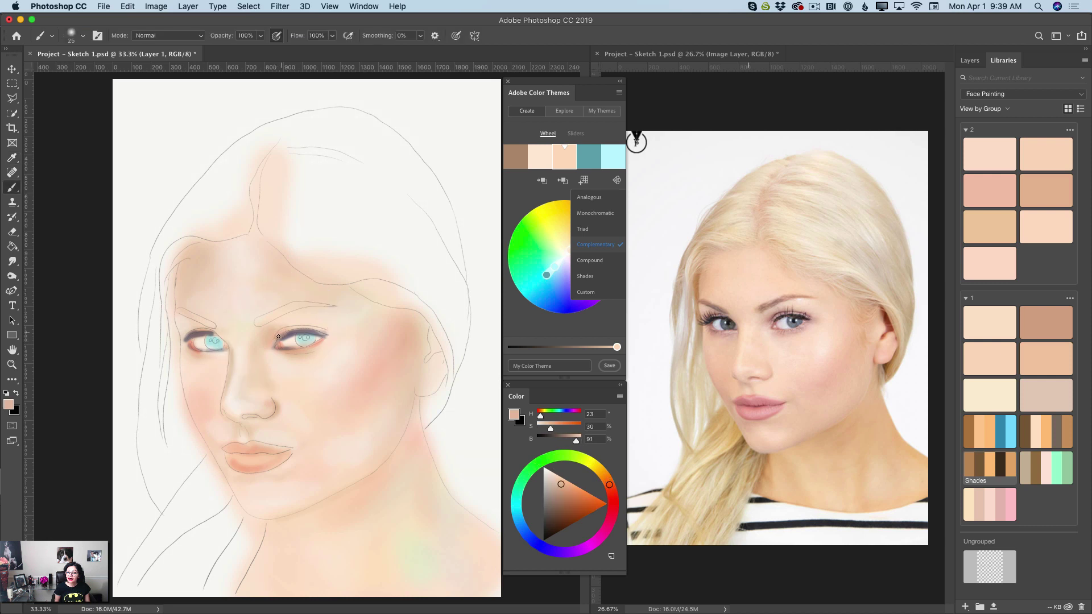
alt+click(283, 341)
alt+click(196, 329)
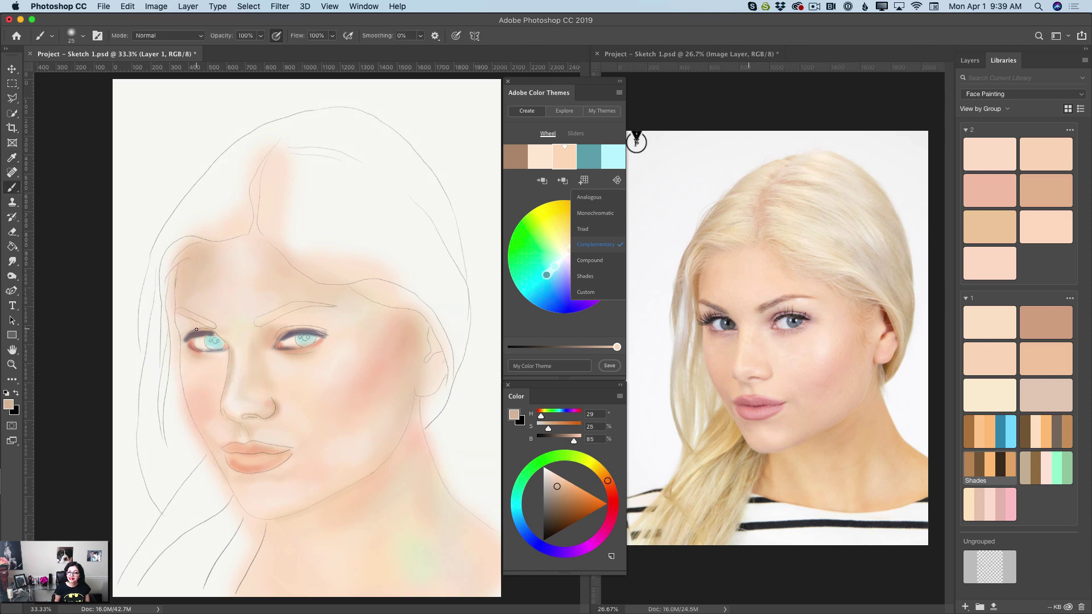
alt+click(195, 334)
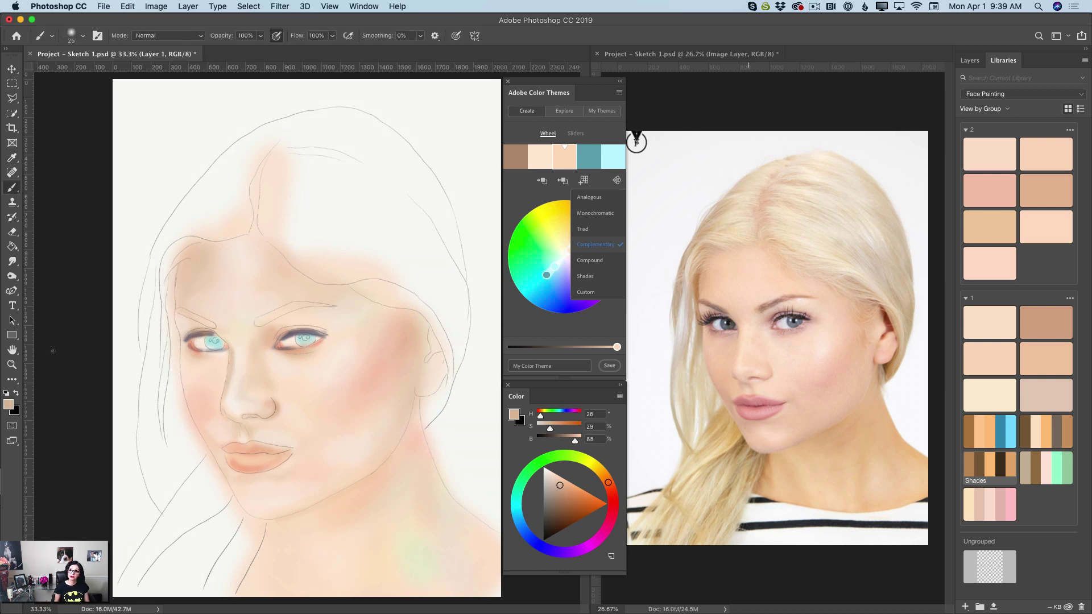
click(12, 157)
Step: Paint a mauve-grey eyebrow stroke above the right eye with the brush enlarged to 40
click(302, 332)
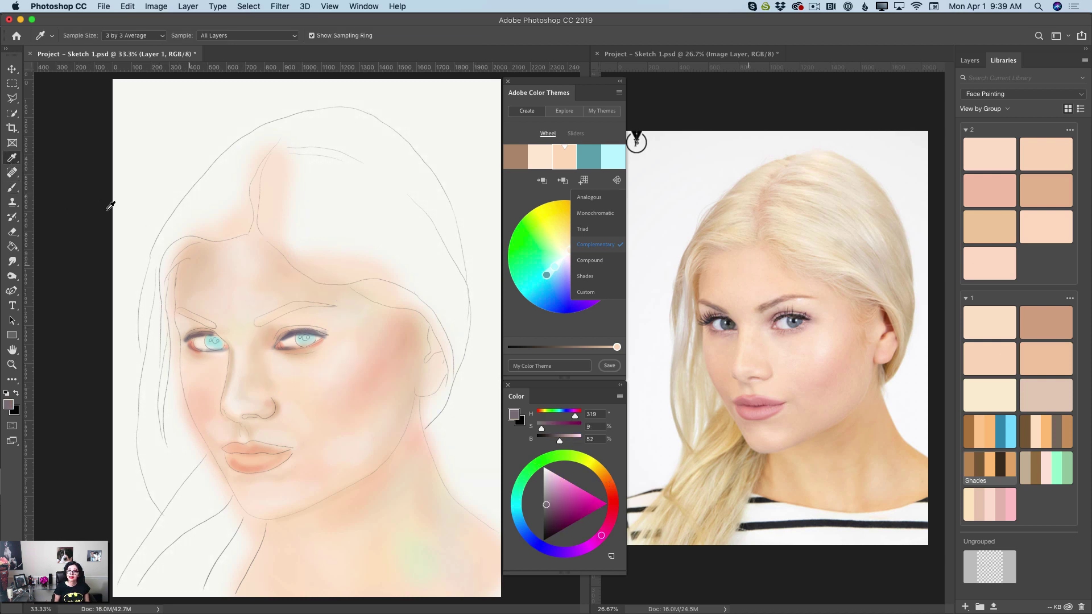
click(12, 187)
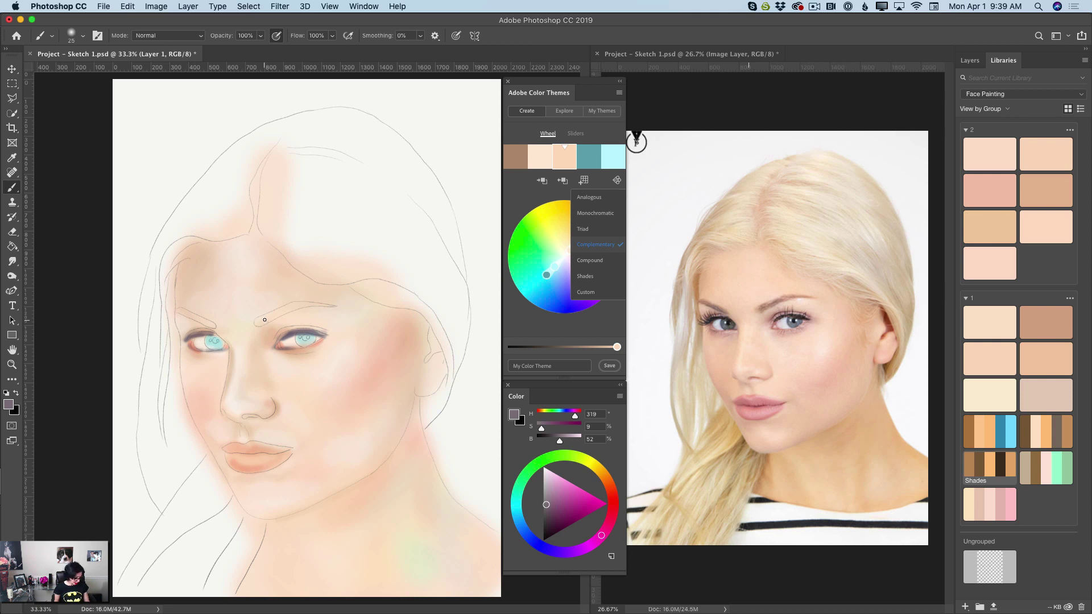
key(bracketright)
key(bracketright)
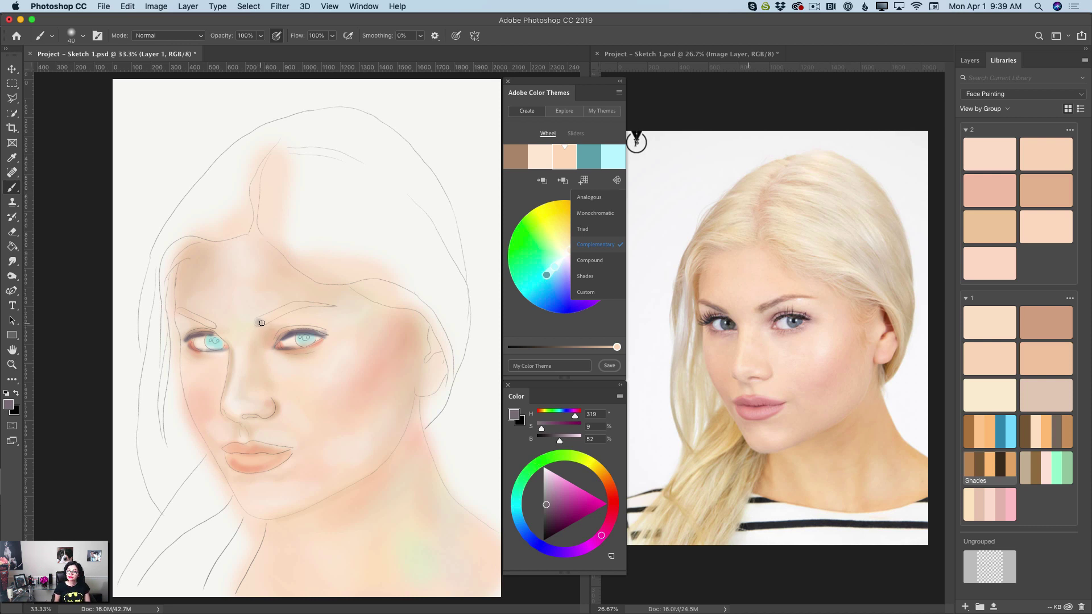
mouse_move(284, 308)
mouse_down()
mouse_move(260, 320)
mouse_move(298, 305)
mouse_move(259, 322)
mouse_move(323, 306)
mouse_up()
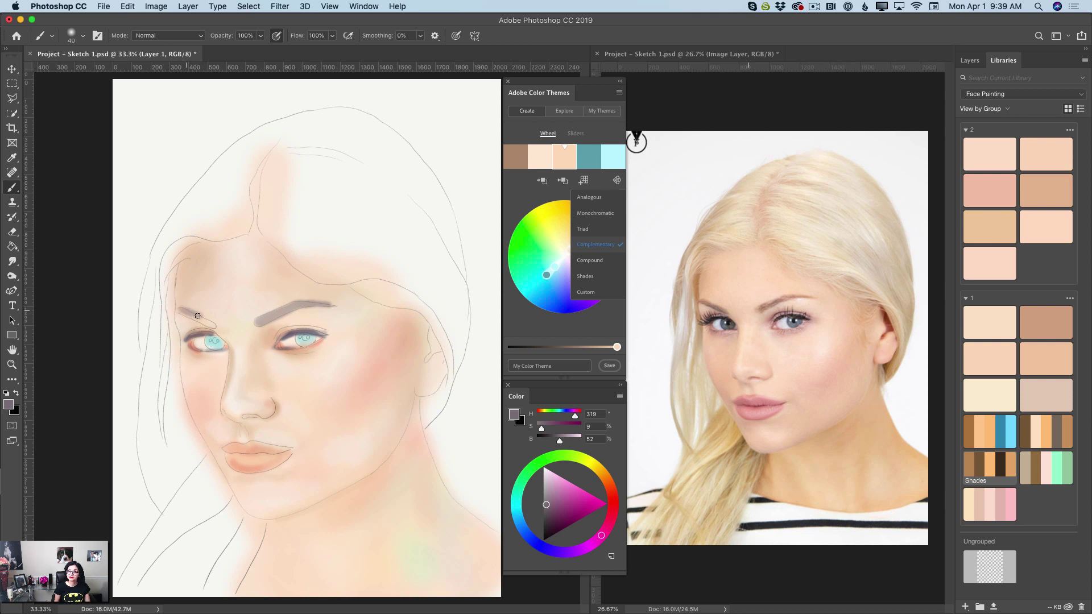